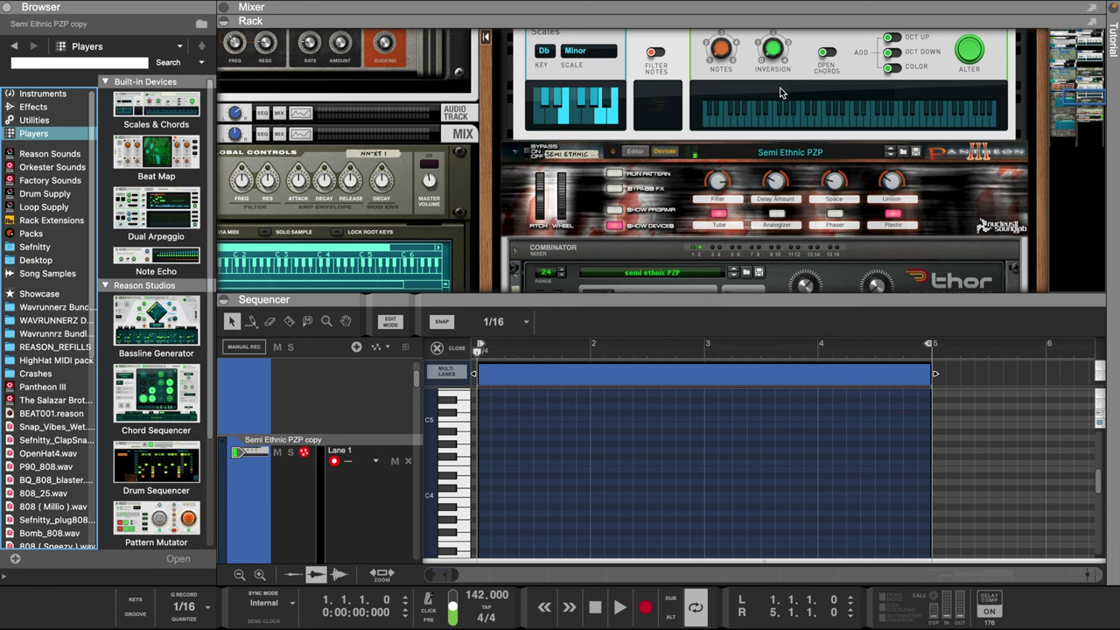
Fill the four-bar clip with alternating one-bar D#4 and E4 notes, duplicating the first pair into bars 3 and 4, and play it back
click(479, 482)
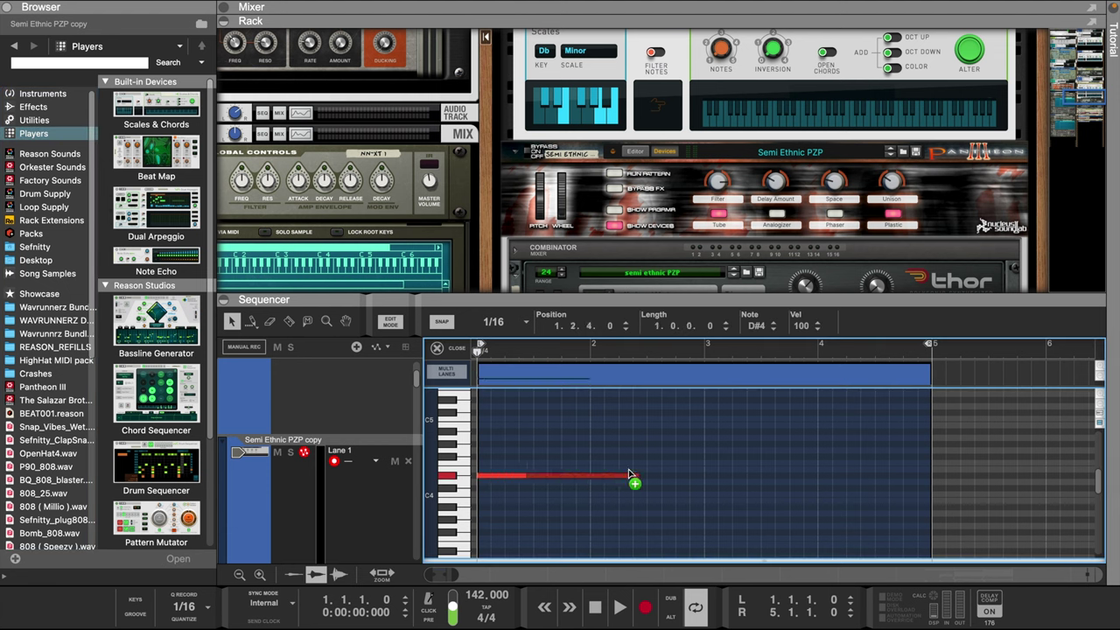
drag(628, 472, 664, 467)
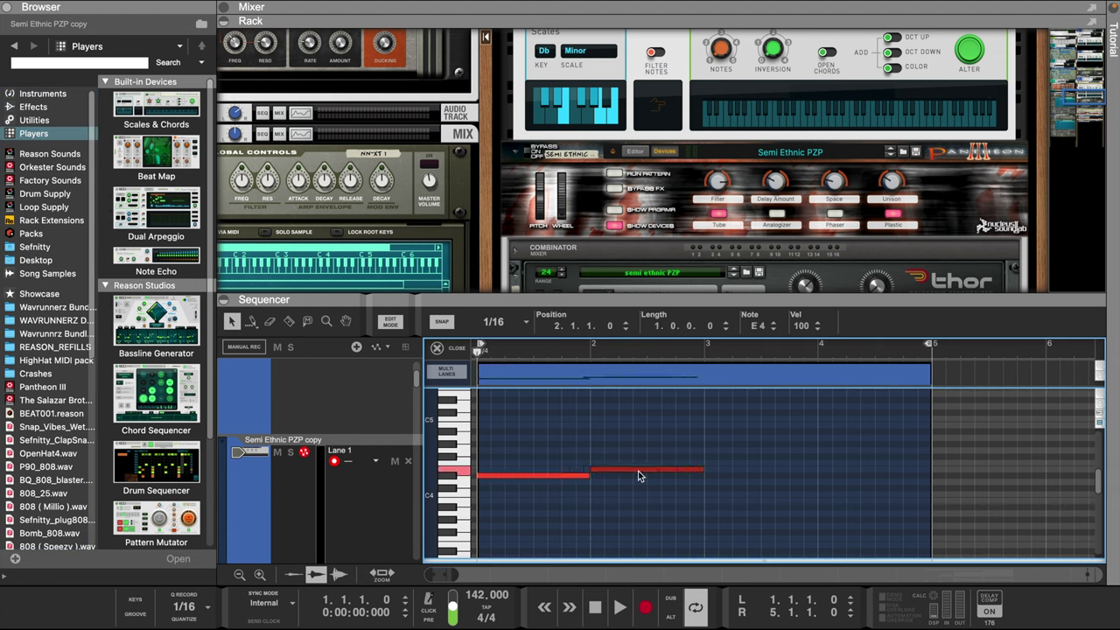
click(626, 486)
key(super+a)
key(super+d)
key(space)
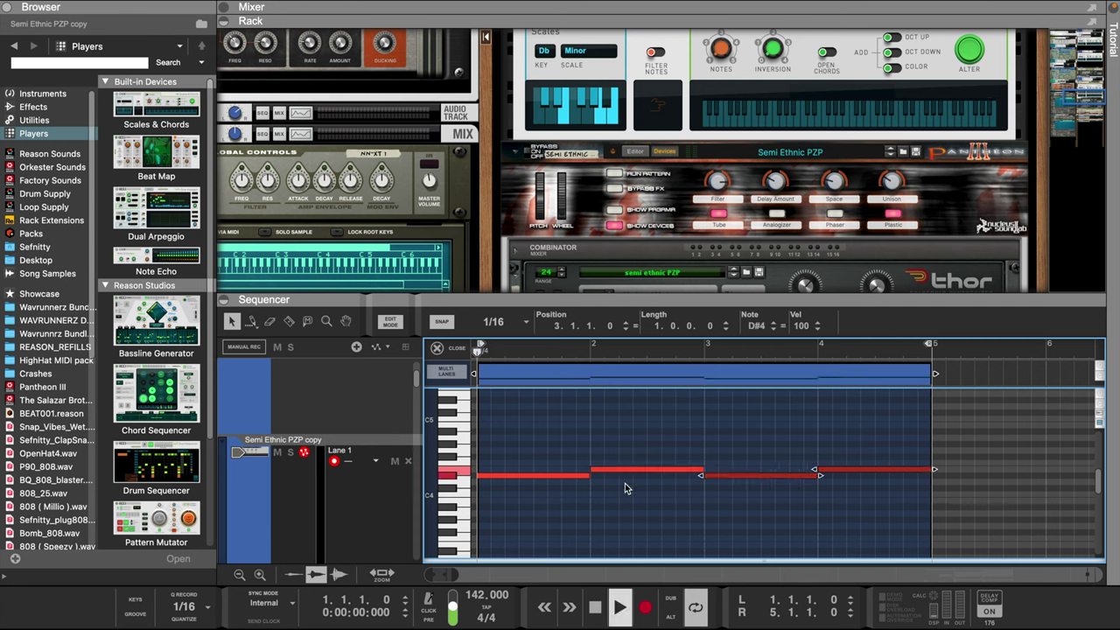
scroll(558, 467, up, 2)
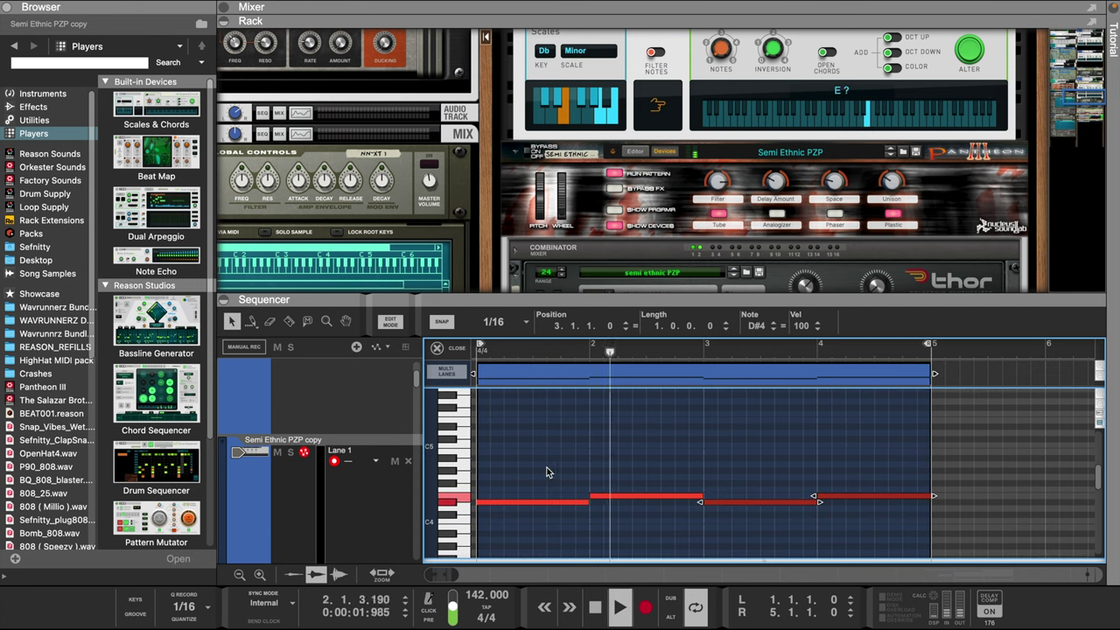
key(space)
Add a rising eighth-note melody of D#5, E5, G#5 and A5, repeat it every half bar across all four bars, and play it
double_click(480, 428)
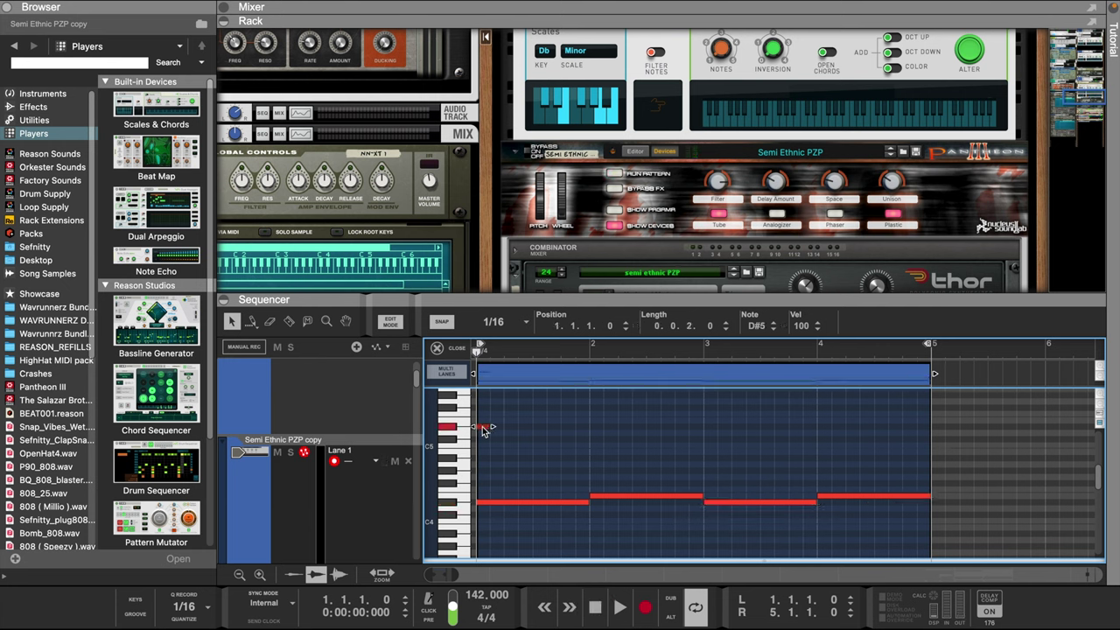
scroll(495, 429, up, 3)
drag(496, 423, 501, 465)
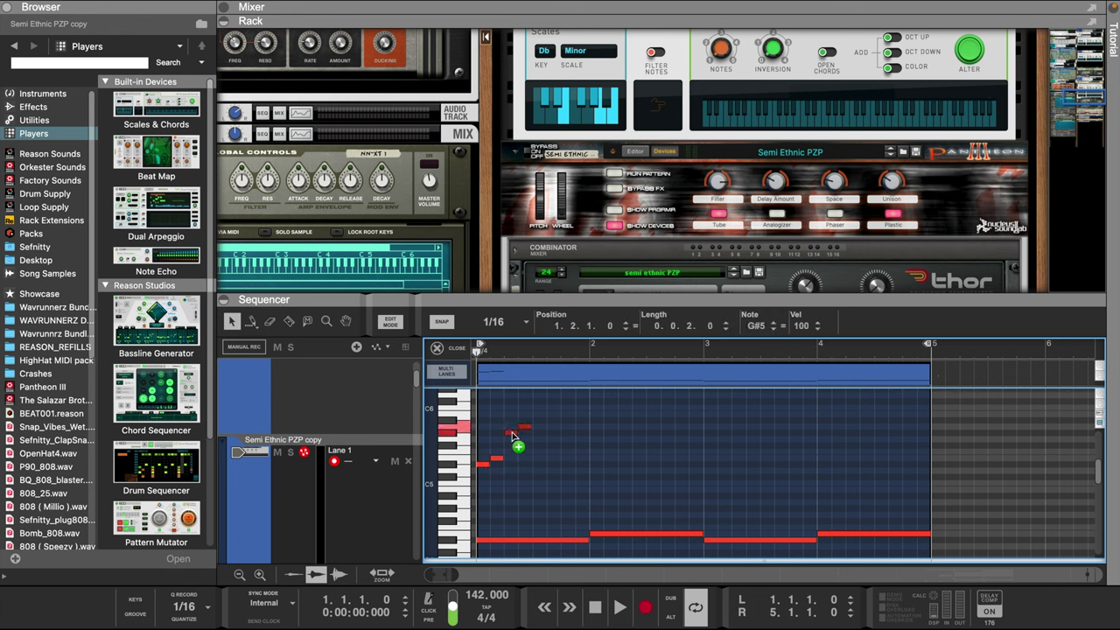
drag(480, 424, 548, 480)
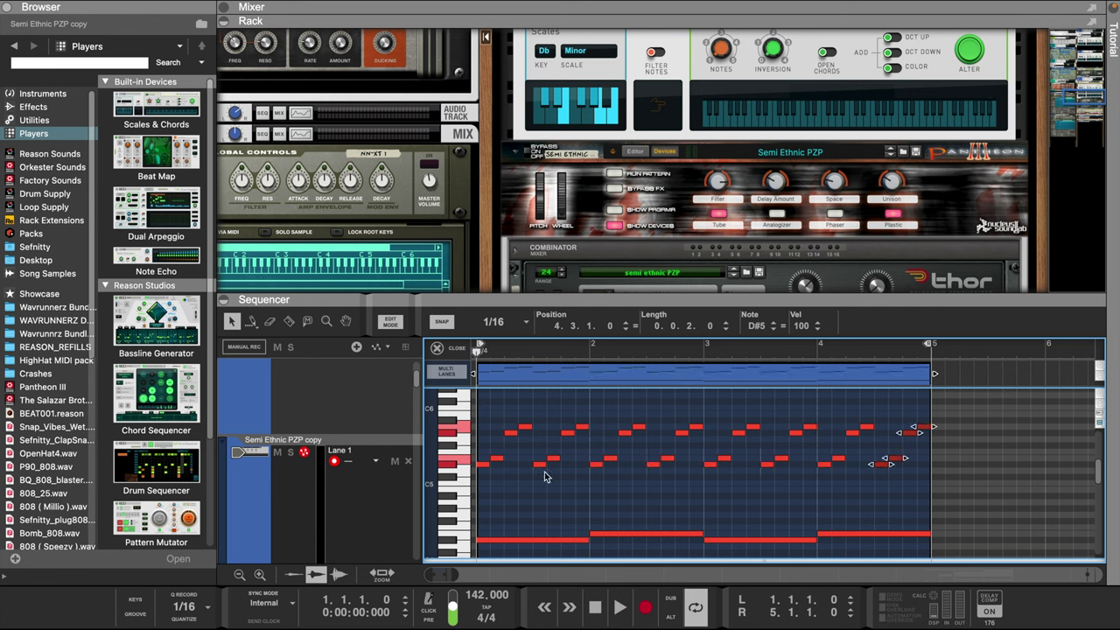
click(544, 477)
key(space)
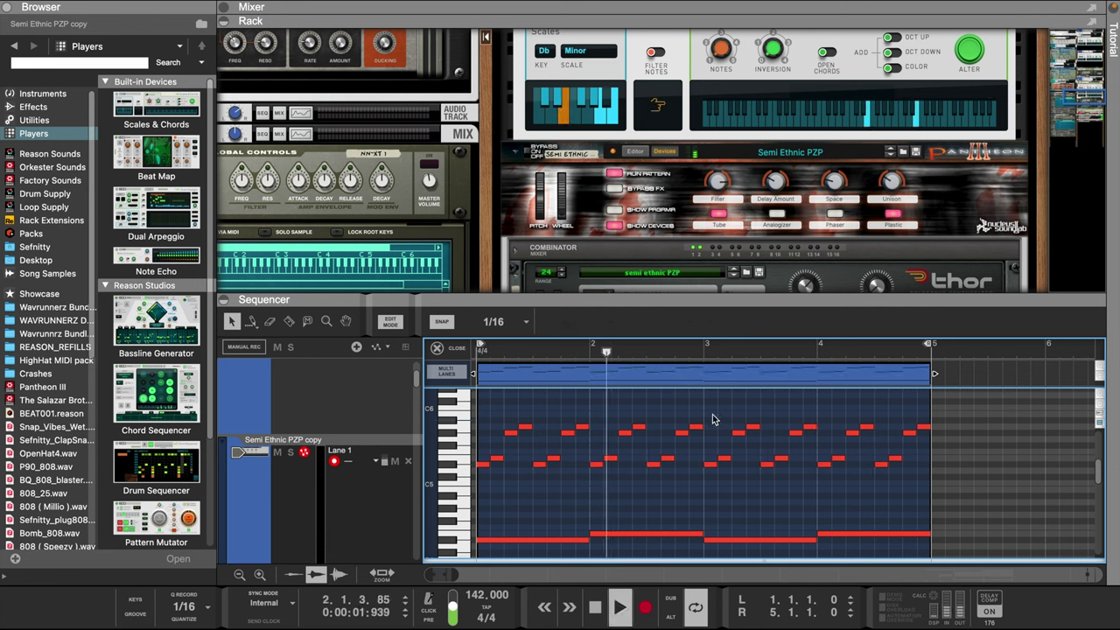
Transpose the melody notes in bars 3 and 4 up one octave and audition the result
drag(713, 417, 938, 497)
drag(733, 294, 733, 221)
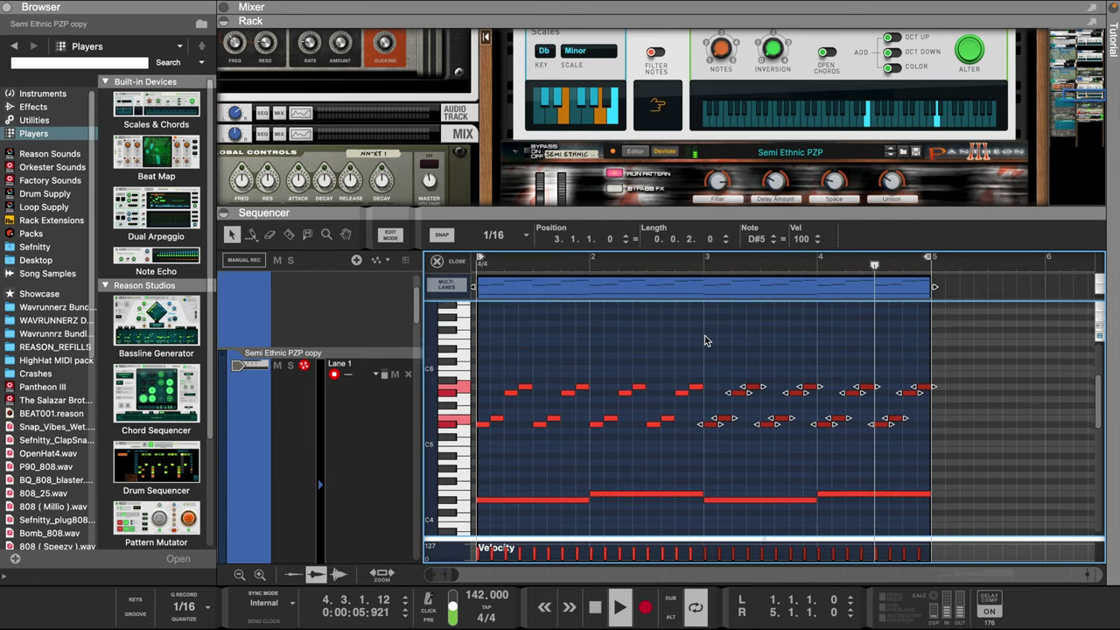
key(space)
drag(709, 361, 950, 451)
key(shift+Up)
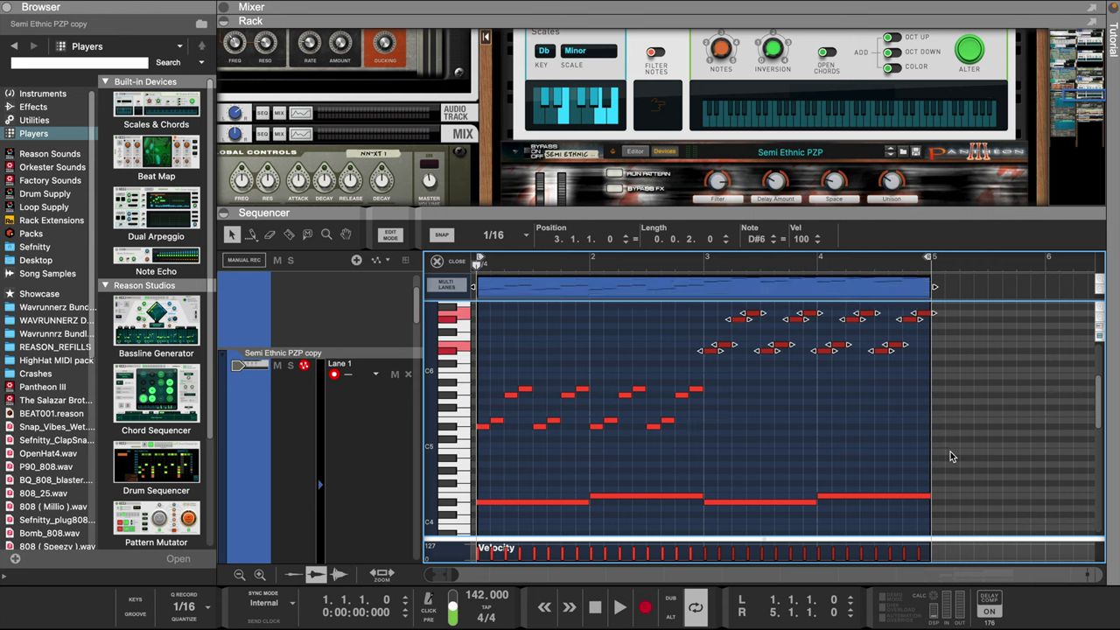
key(space)
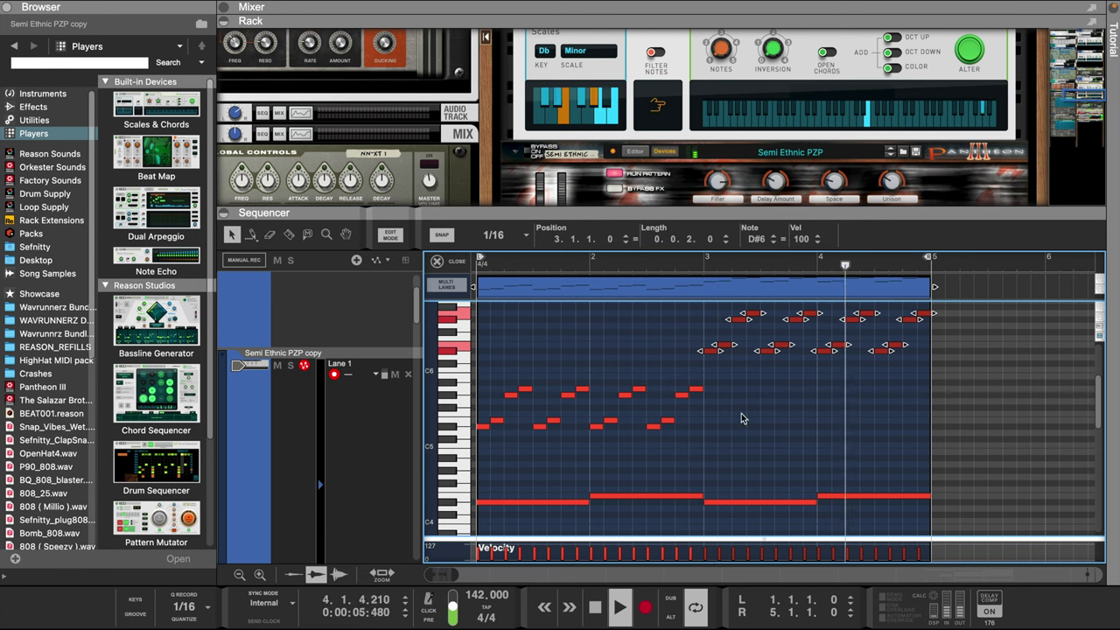
key(space)
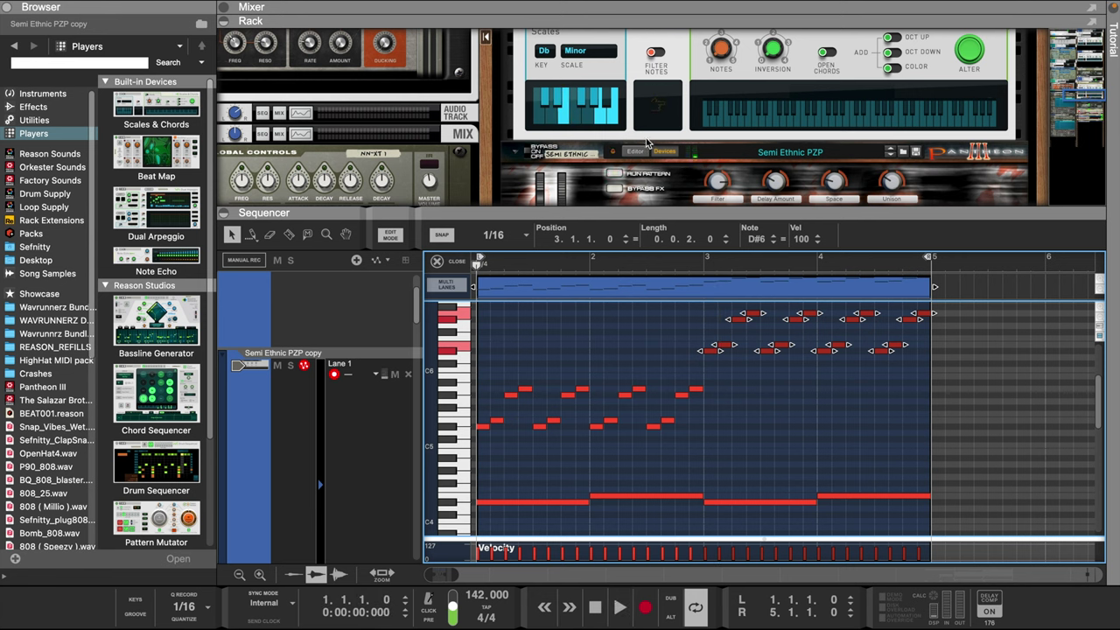
Examine the Synchronous, HalfTime and MClass Stereo Imager insert effects on the Semi Ethnic PZP channel while the loop plays
scroll(647, 144, up, 5)
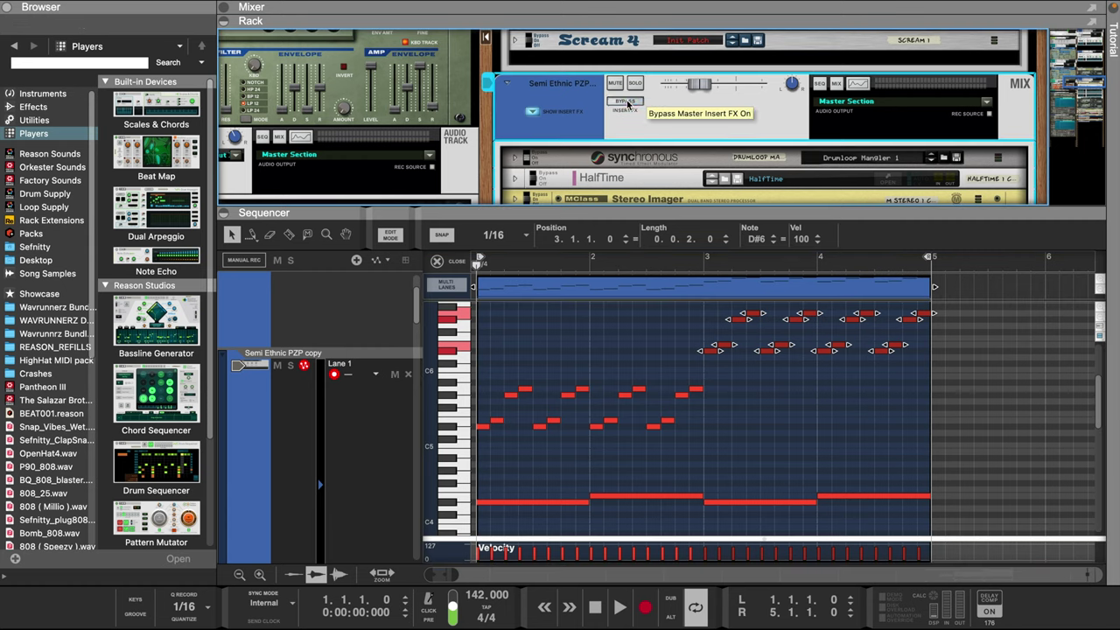
scroll(645, 146, down, 3)
key(space)
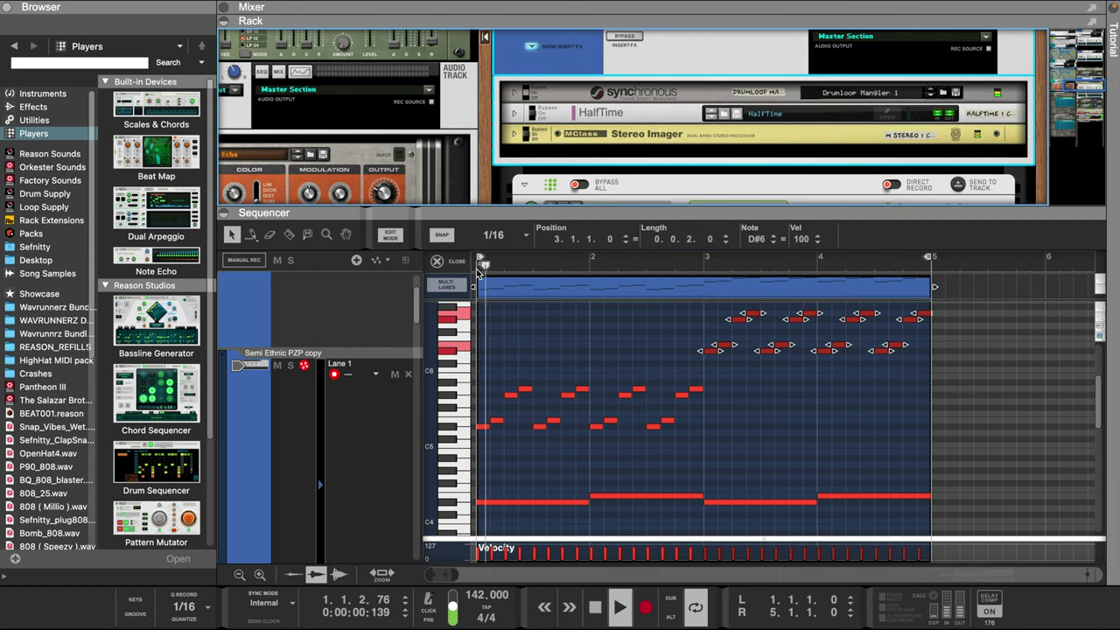
drag(663, 214, 679, 378)
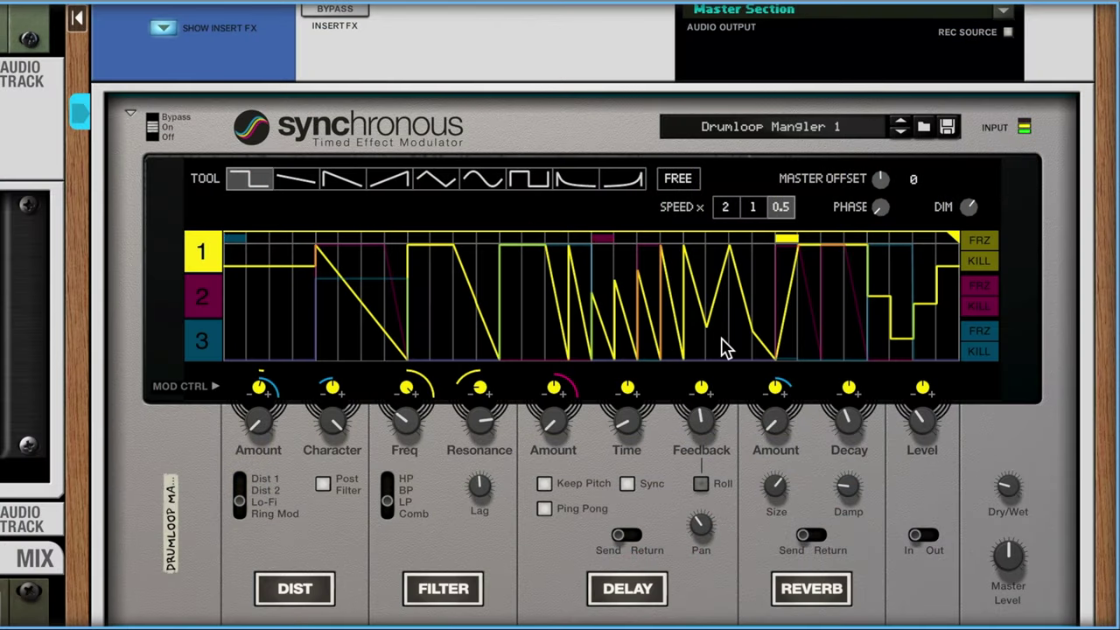
scroll(723, 346, down, 2)
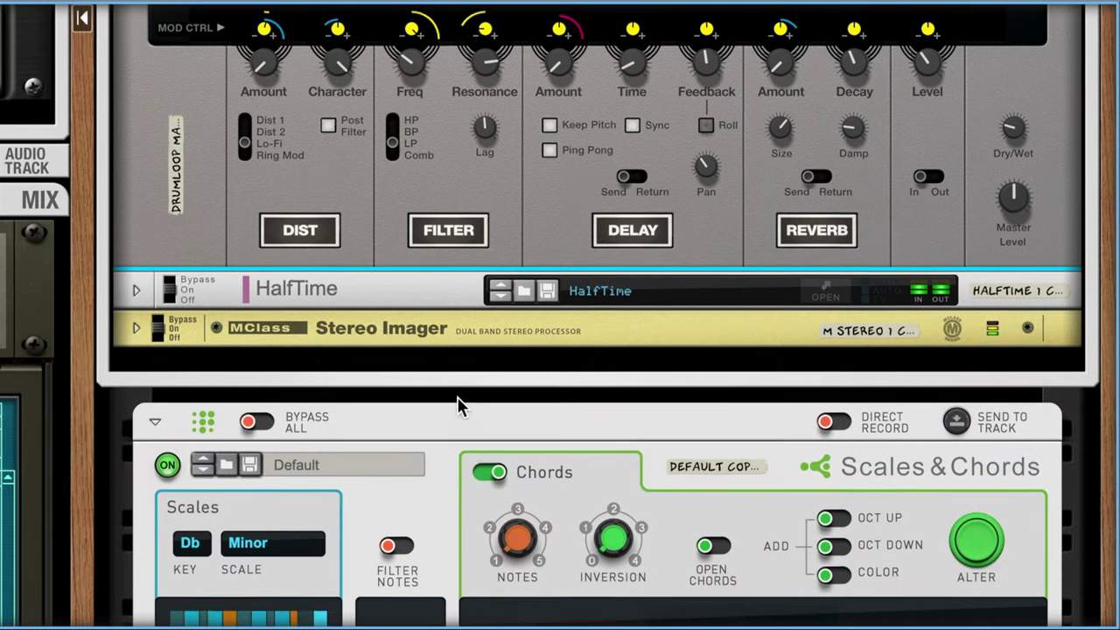
click(137, 291)
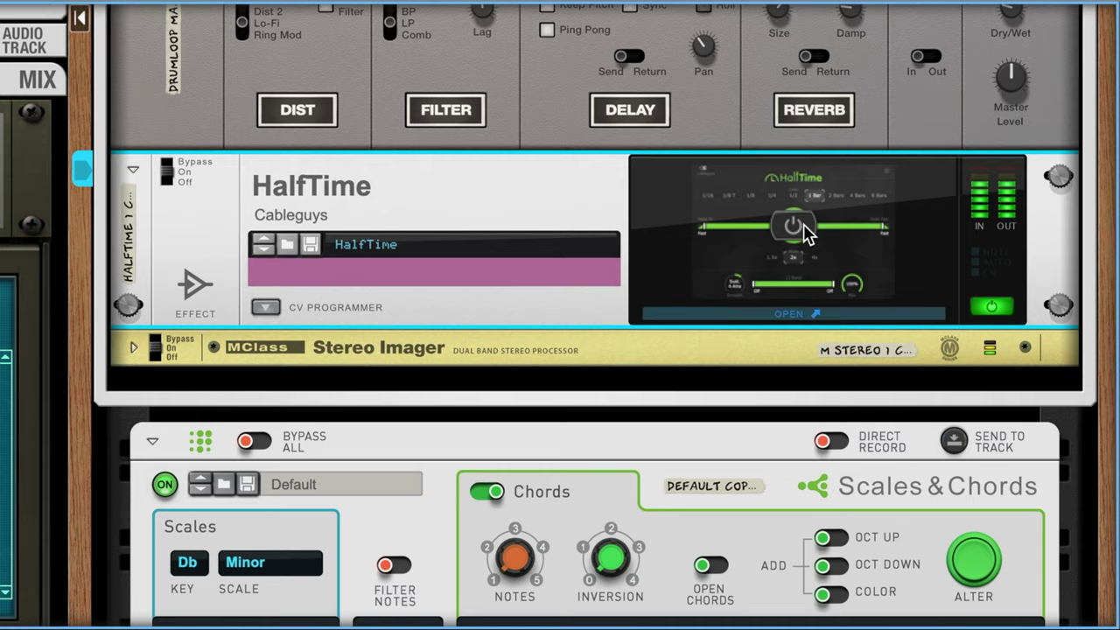
click(799, 348)
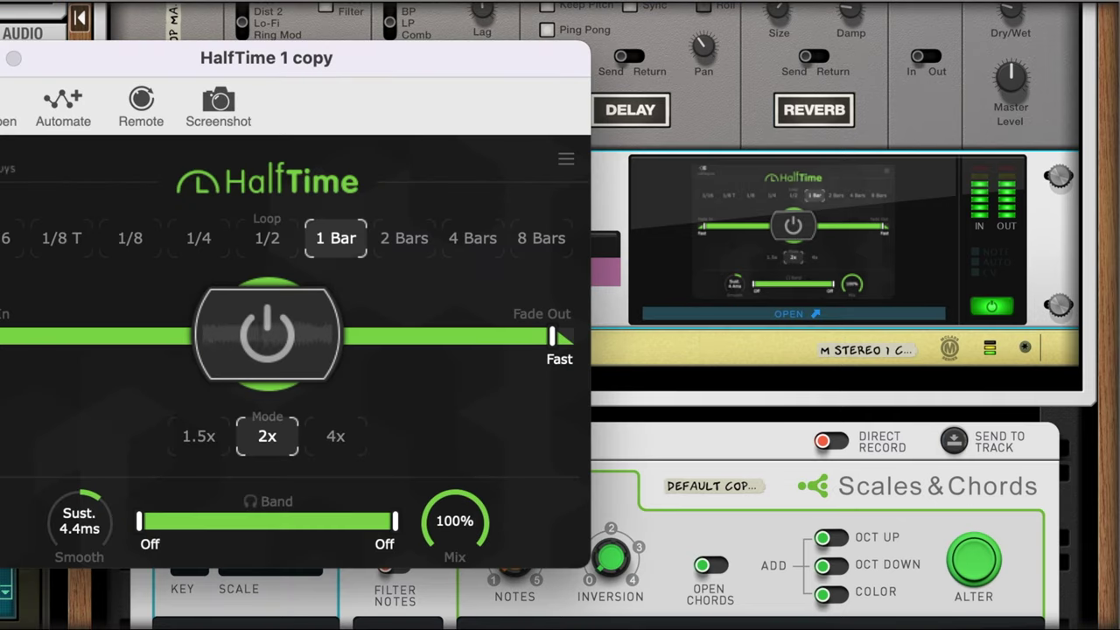
click(0, 58)
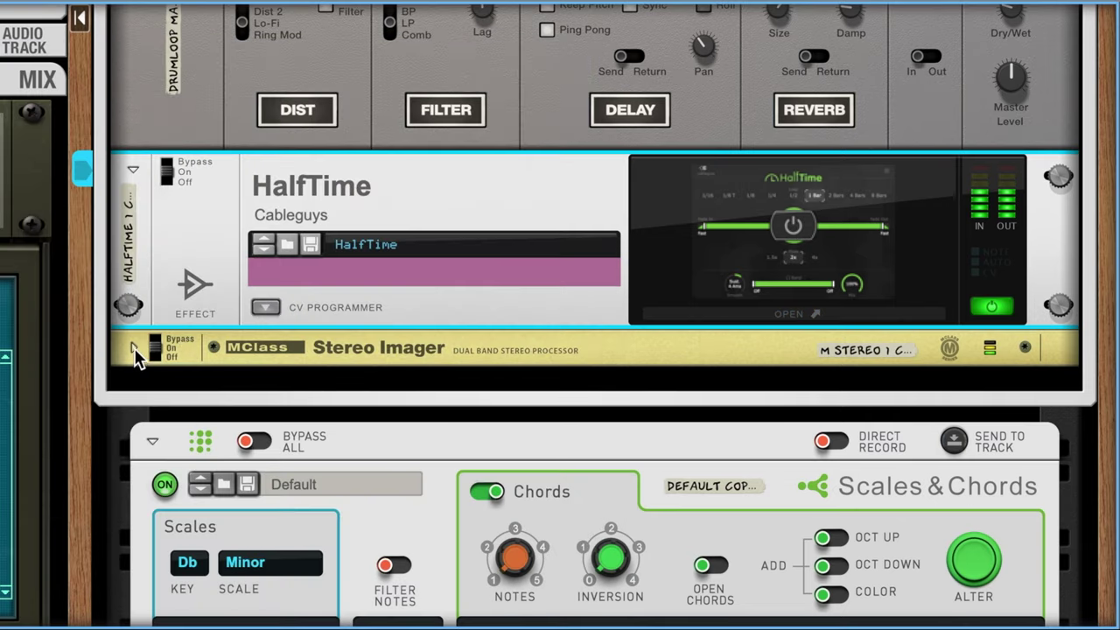
click(134, 348)
scroll(826, 290, down, 3)
scroll(825, 289, up, 4)
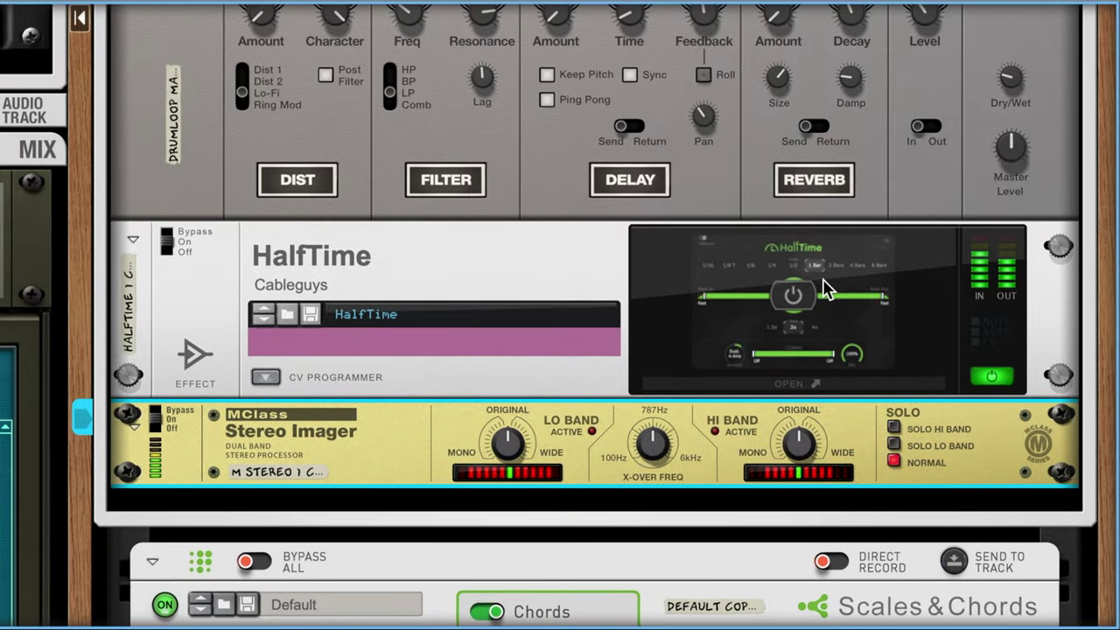
Open the Spectrum EQ for the Semi Ethnic PZP copy channel and adjust the low pass filter frequency around 5 kHz
scroll(825, 290, up, 10)
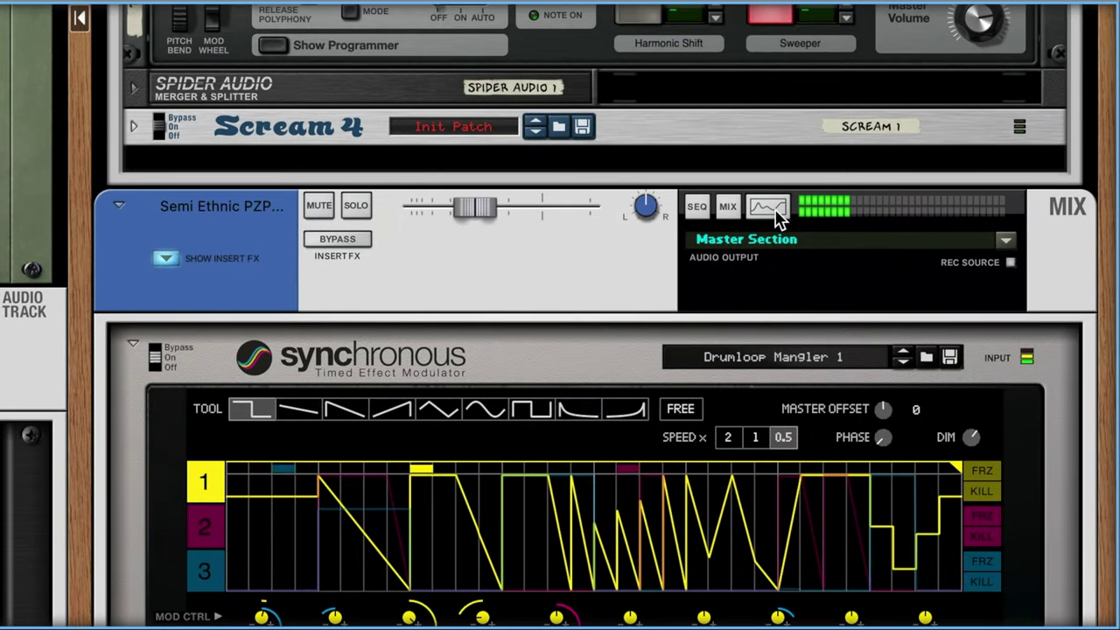
click(774, 212)
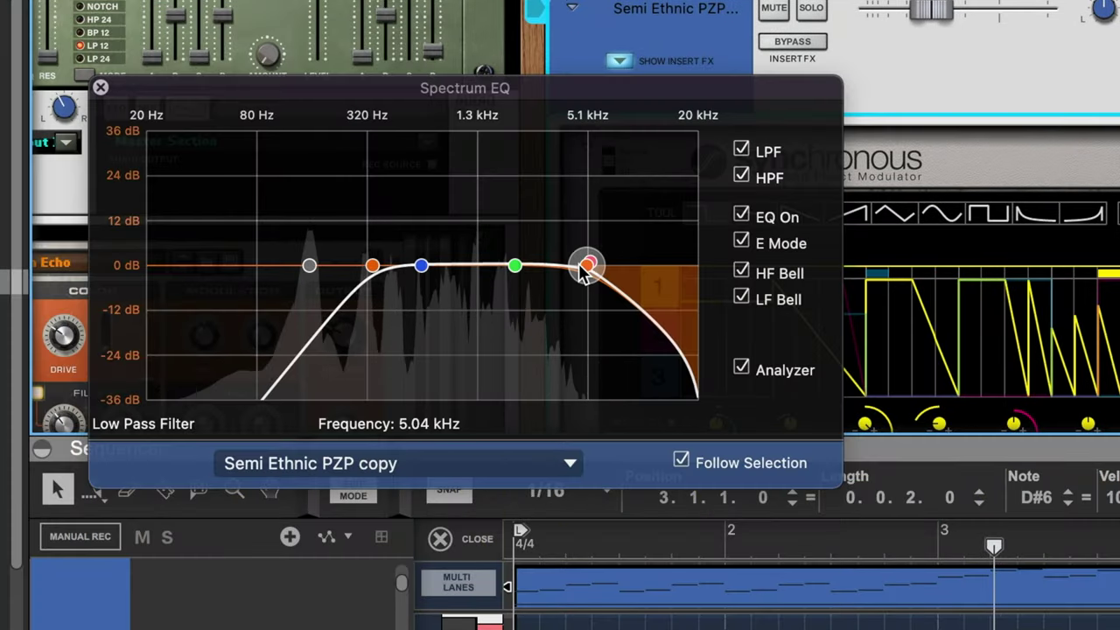
drag(584, 270, 592, 271)
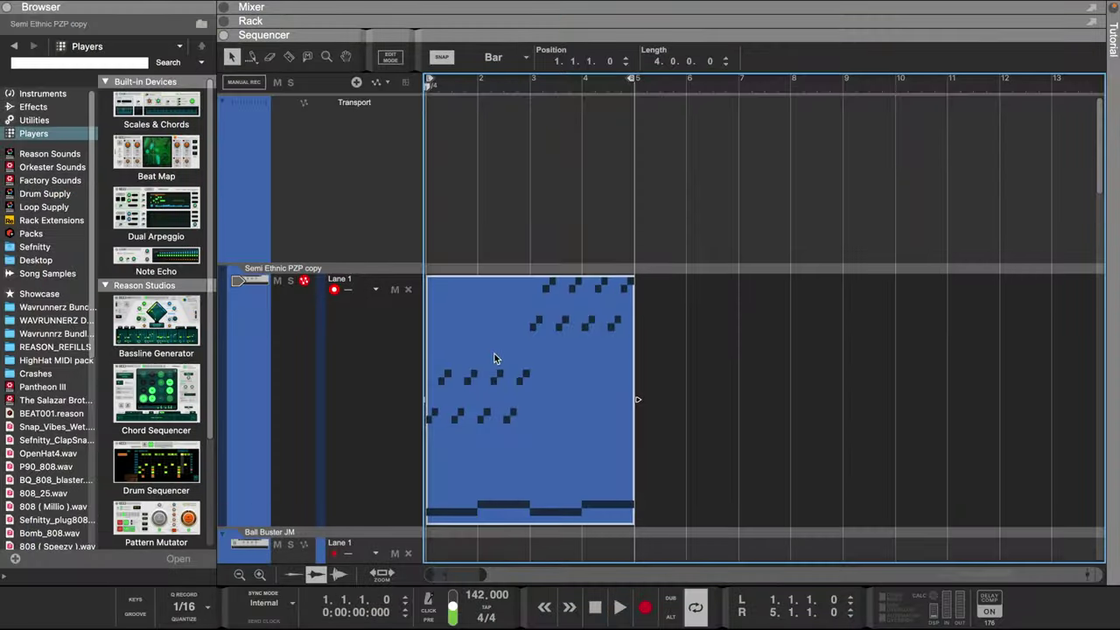
Copy the four-bar clip from Semi Ethnic PZP copy to the Ball Buster JM track and open the copy for note editing
click(494, 334)
drag(501, 320, 526, 464)
double_click(528, 464)
scroll(609, 350, down, 2)
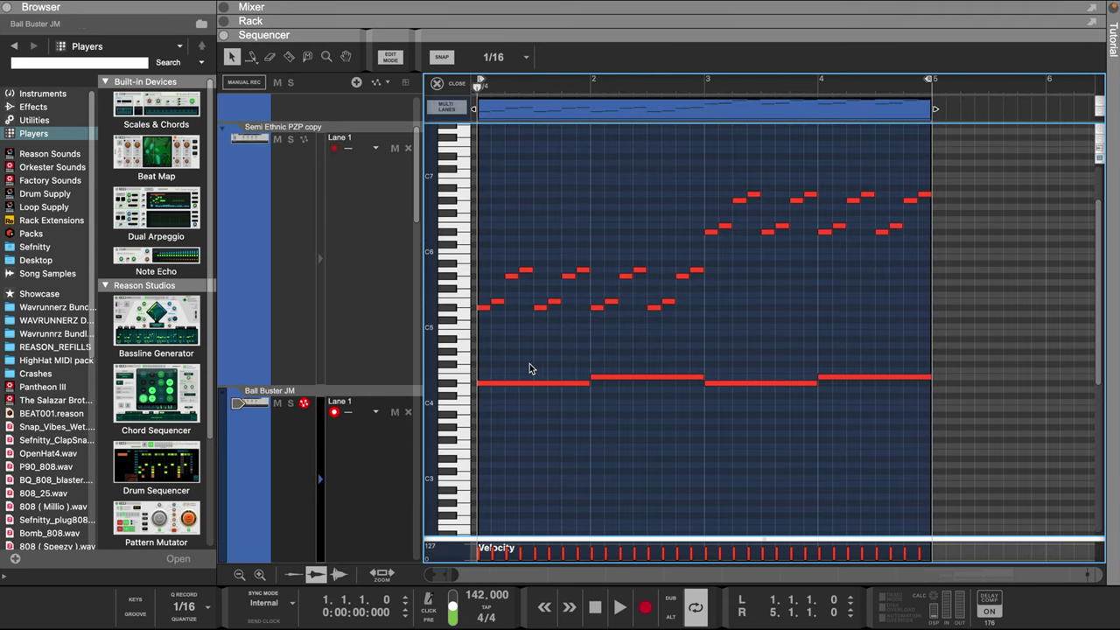
Delete the long low notes from the Ball Buster JM clip and transpose the melody in bars 3 and 4 down one octave
drag(528, 362, 912, 410)
key(Delete)
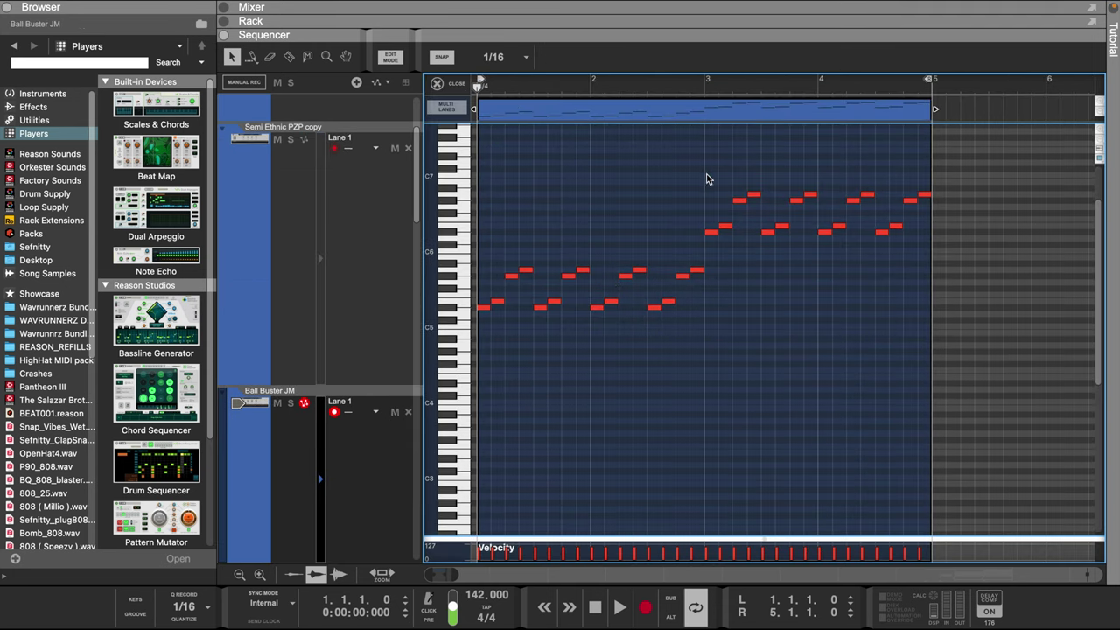
drag(707, 173, 946, 250)
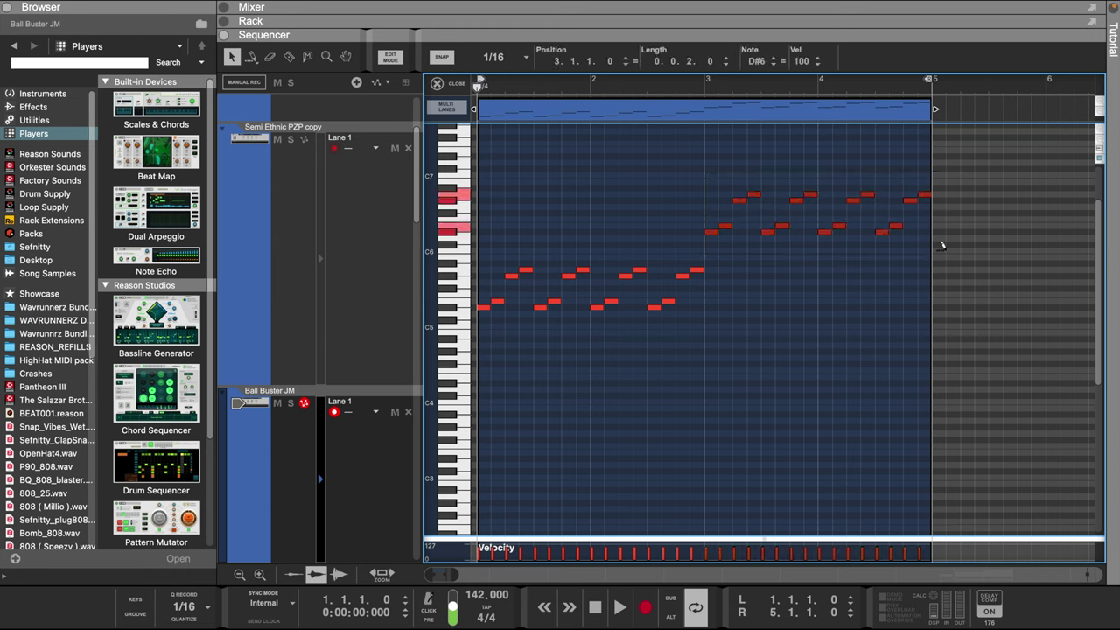
key(shift+Down)
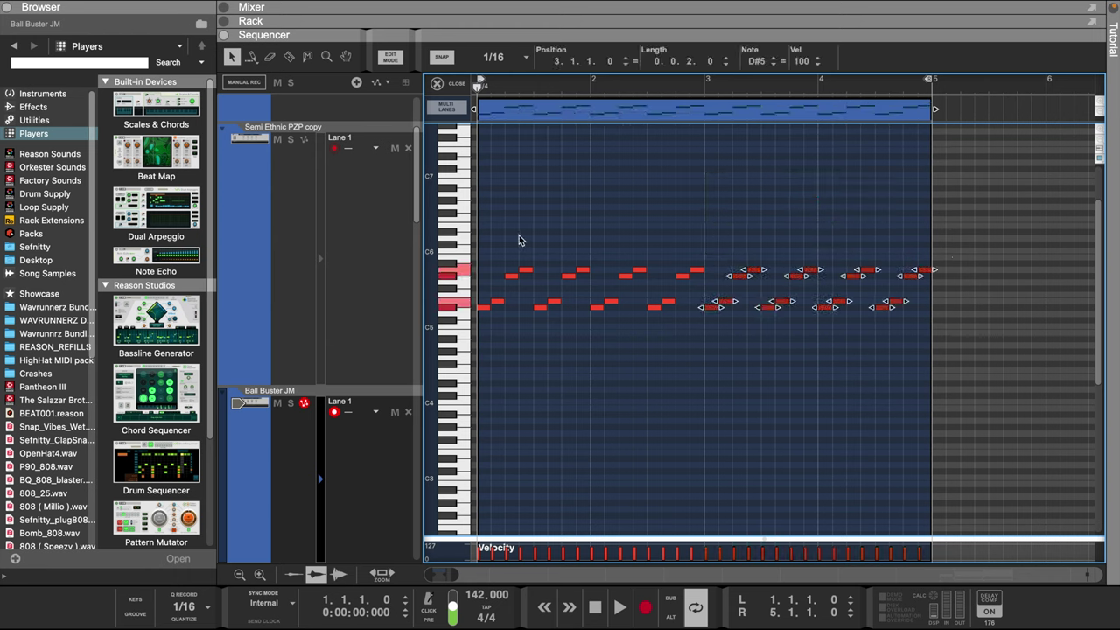
key(space)
click(585, 237)
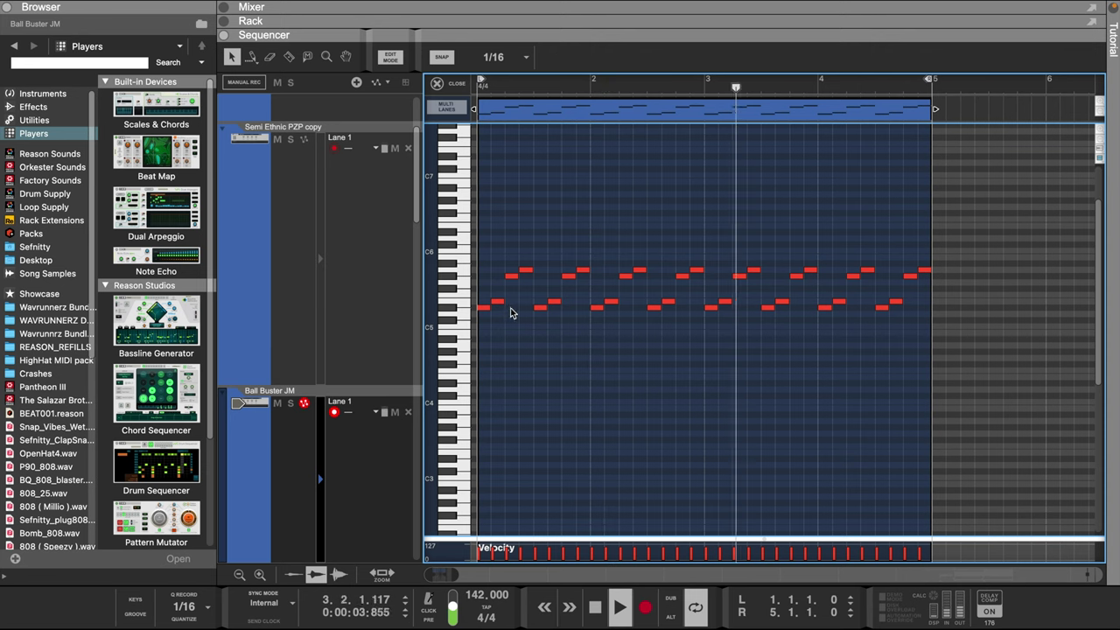
Transpose all melody notes in the Ball Buster JM clip up one octave during playback
drag(482, 213, 952, 356)
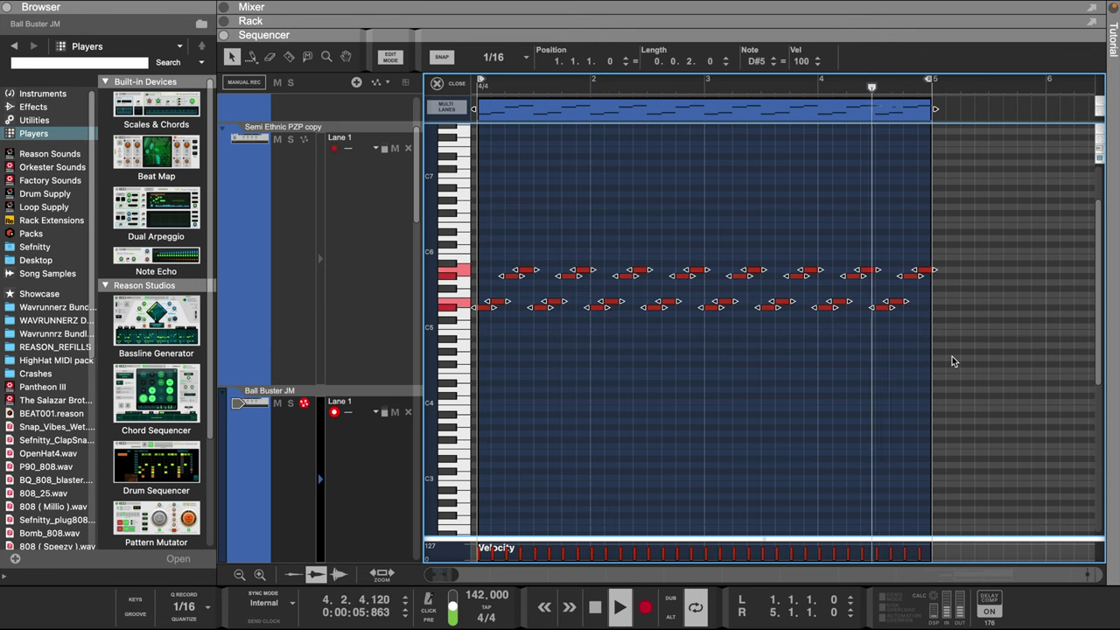
key(shift+Up)
click(722, 336)
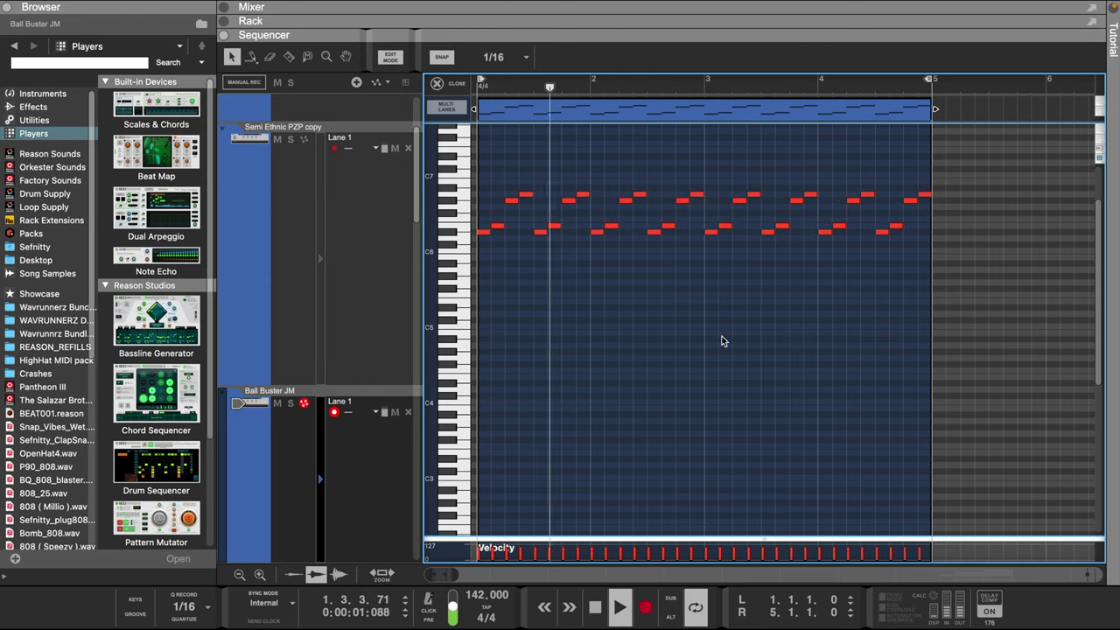
scroll(716, 333, up, 3)
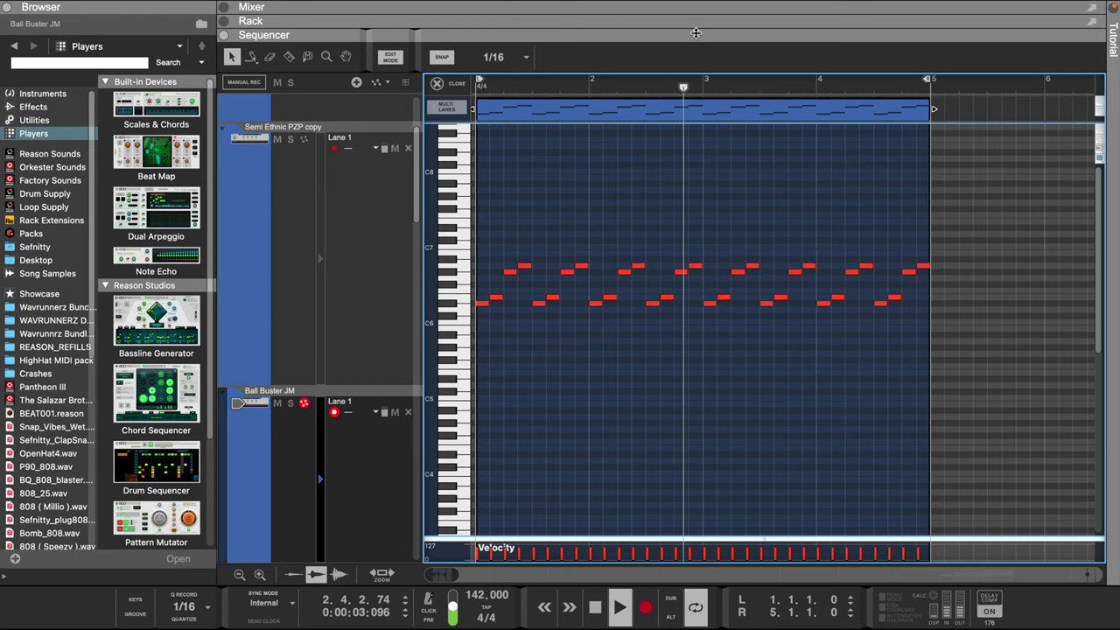
Show the Ball Buster JM devices in the rack and open that channel's Spectrum EQ to examine its filter curve
drag(696, 33, 699, 262)
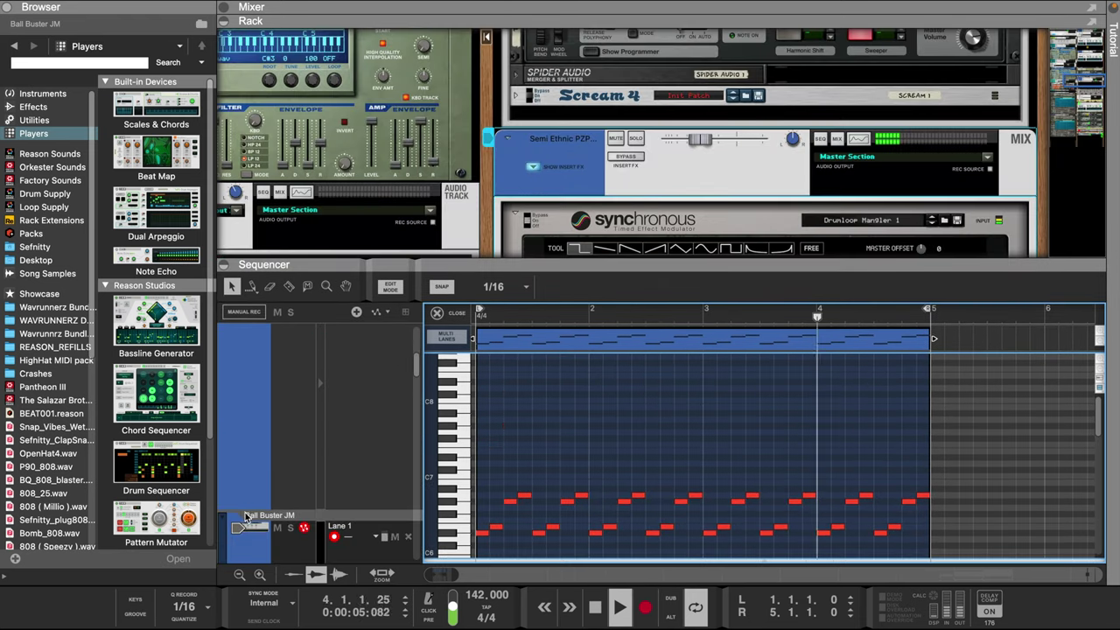
click(246, 518)
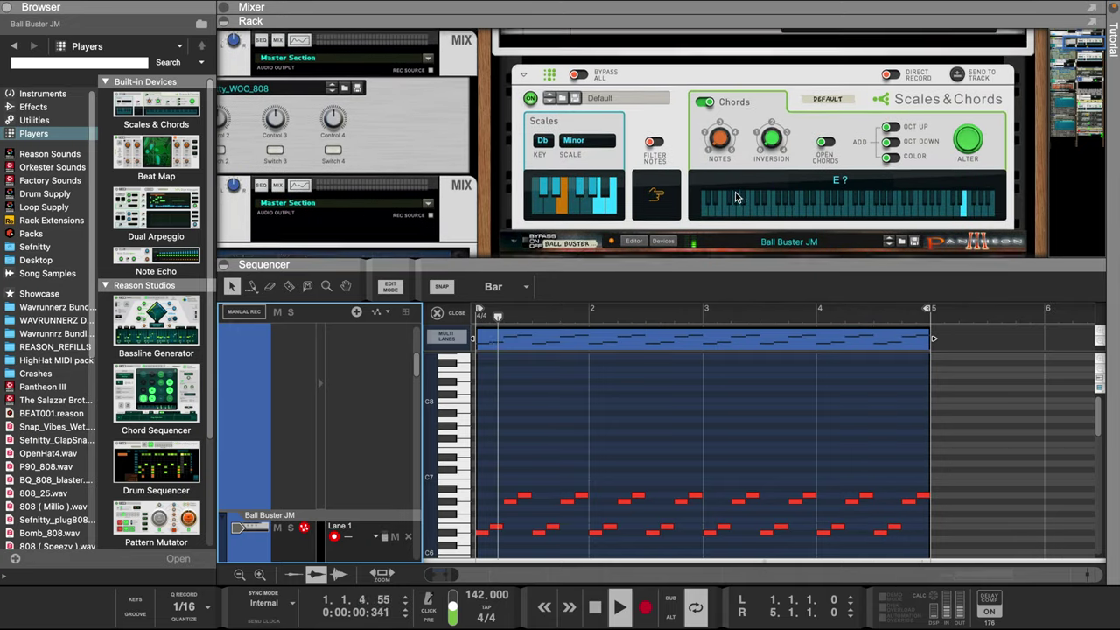
scroll(735, 192, up, 3)
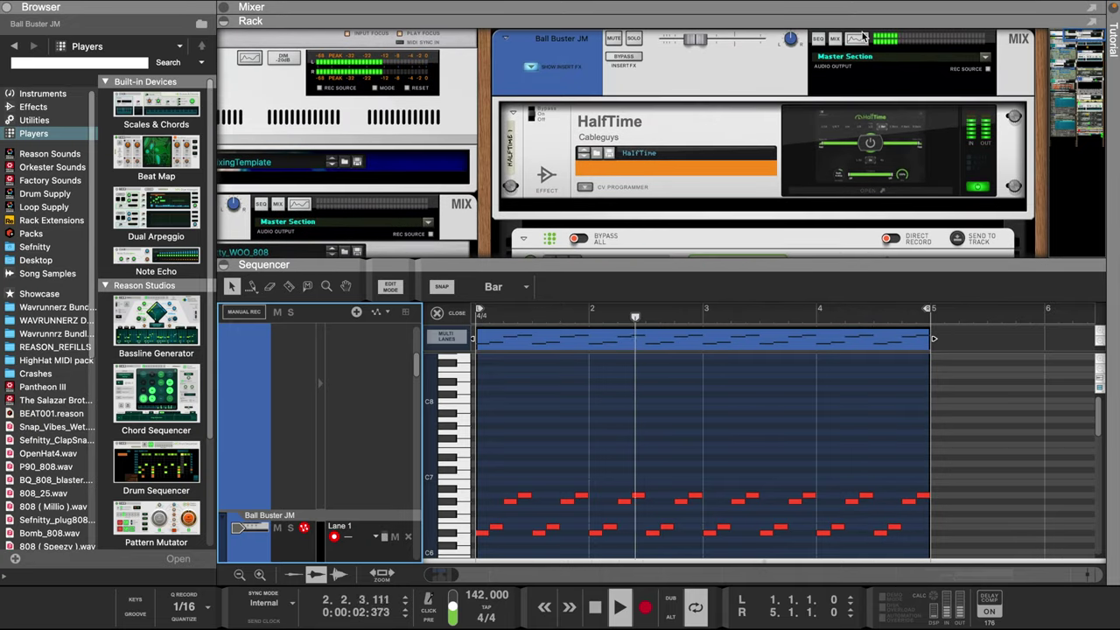
click(860, 37)
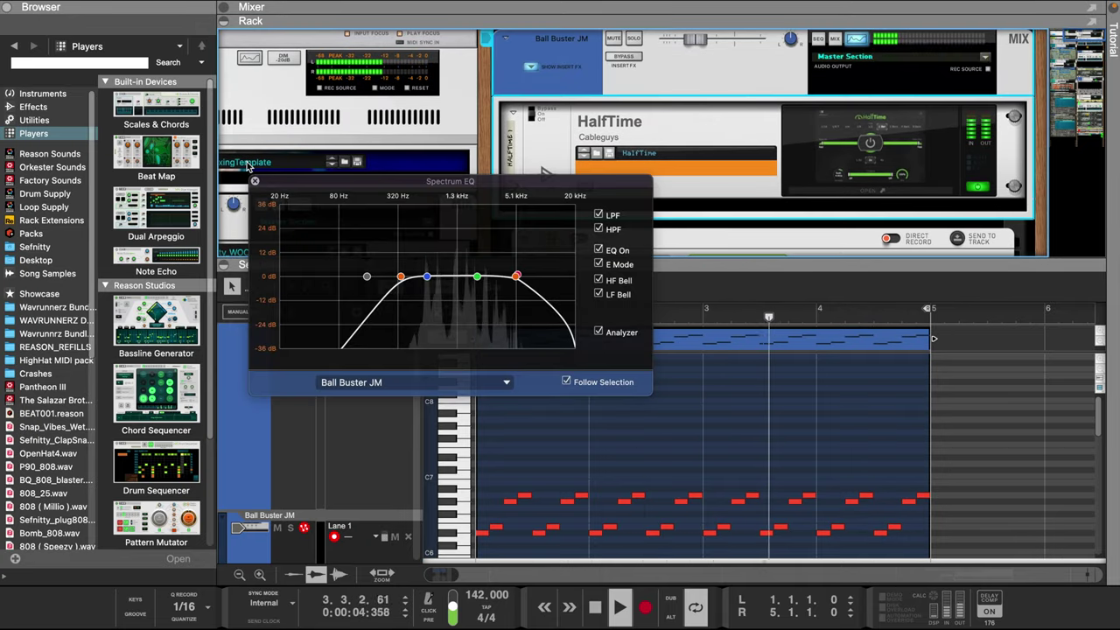
Close the Spectrum EQ window and show the devices inside the Ball Buster JM instrument to examine its synth and effects chain
click(255, 181)
scroll(744, 133, down, 4)
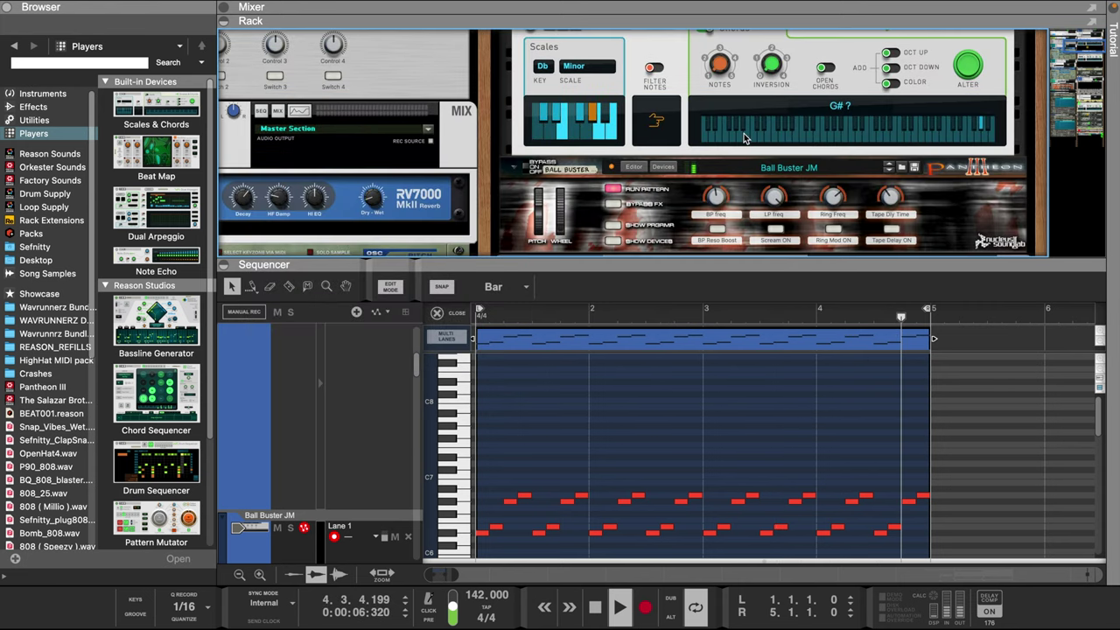
scroll(744, 133, down, 2)
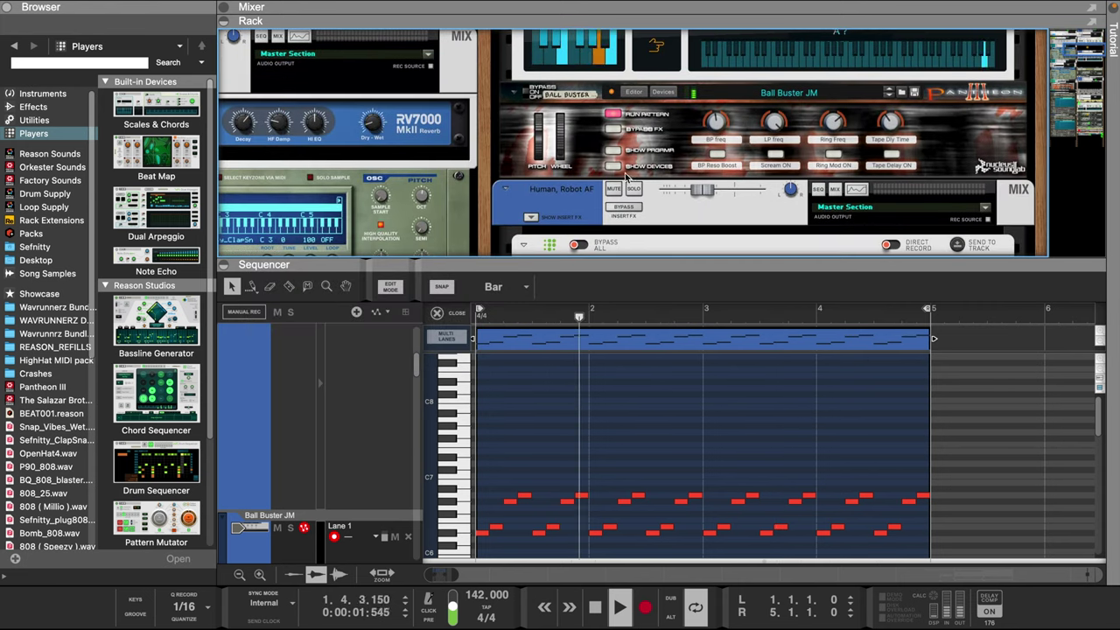
click(616, 166)
scroll(680, 171, down, 5)
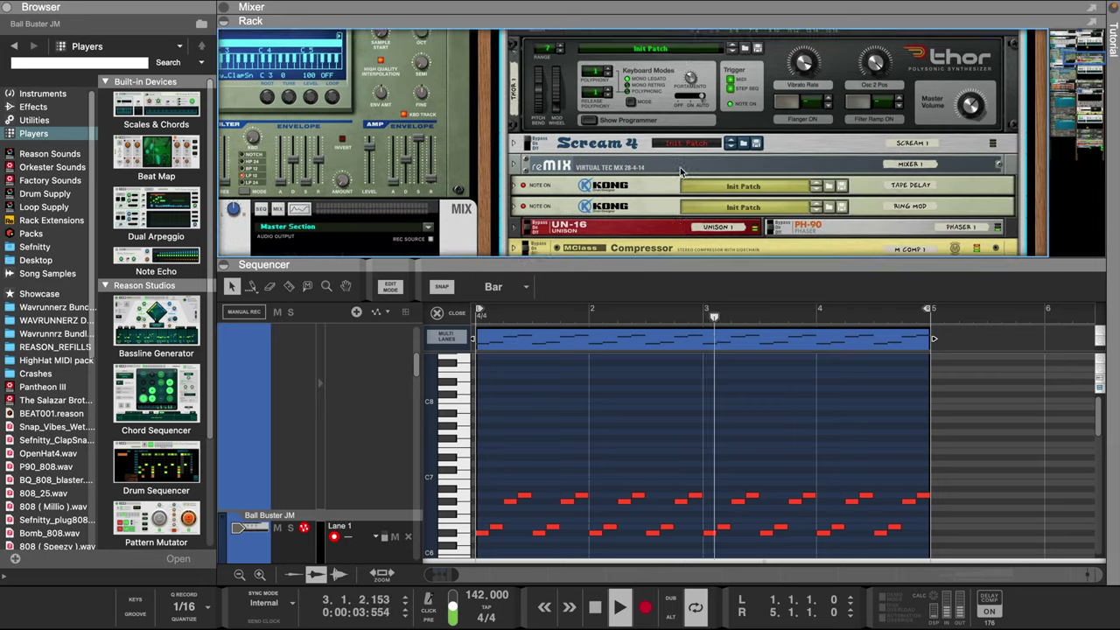
scroll(681, 170, up, 2)
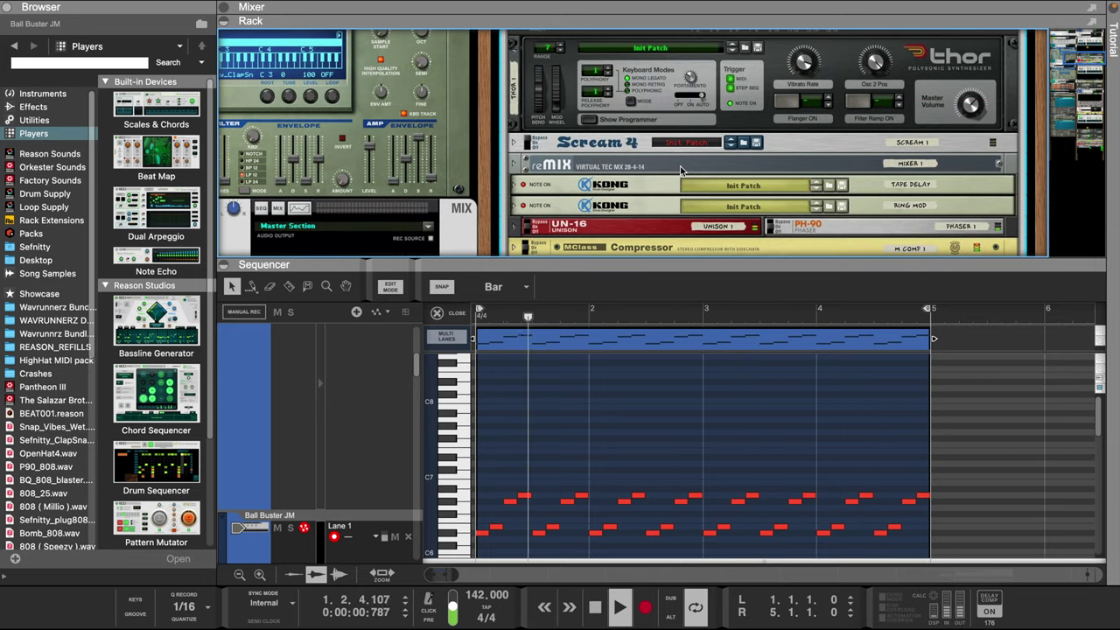
key(space)
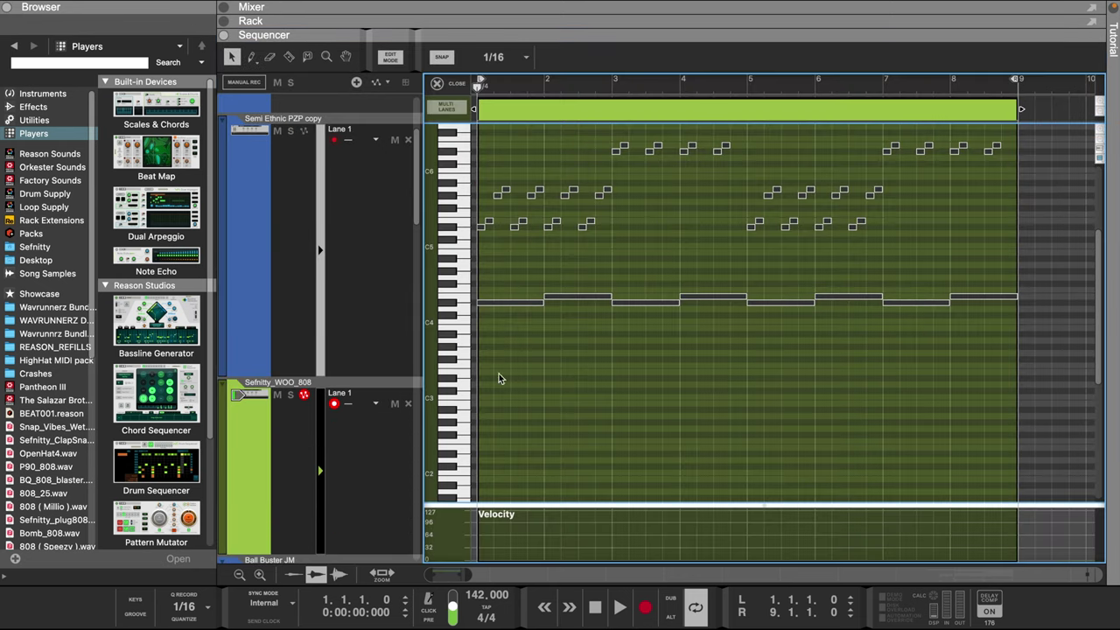
Draw a two-bar bass pattern of D#3 and E3 notes in the Sefnitty_WOO_808 clip and duplicate it across all eight bars
key(w)
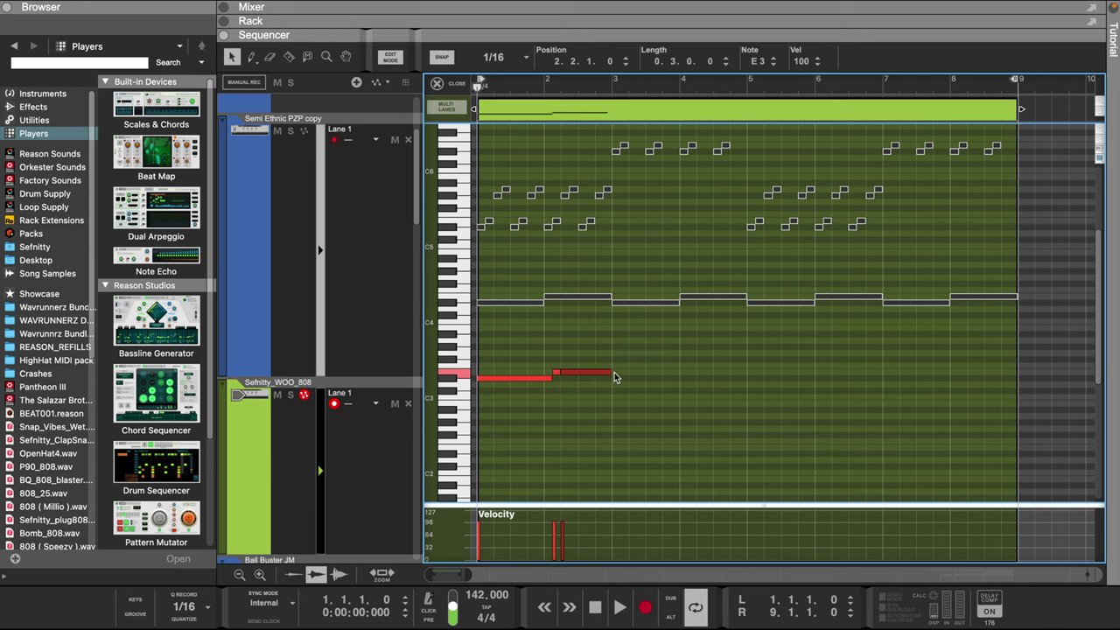
drag(482, 339, 607, 401)
key(super+d)
key(super+d)
key(super+d)
click(733, 357)
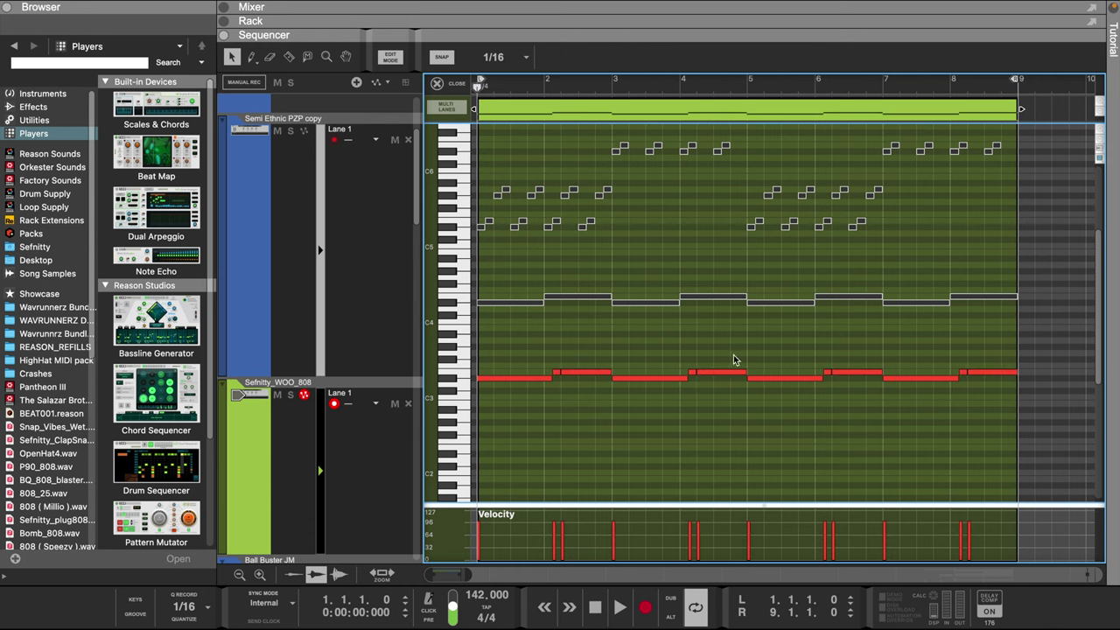
Add short A3 and F#3 fill notes at the ends of bars 4 and 8 of the 808 clip, and raise bar 8's fill to E4
drag(747, 374, 994, 378)
key(space)
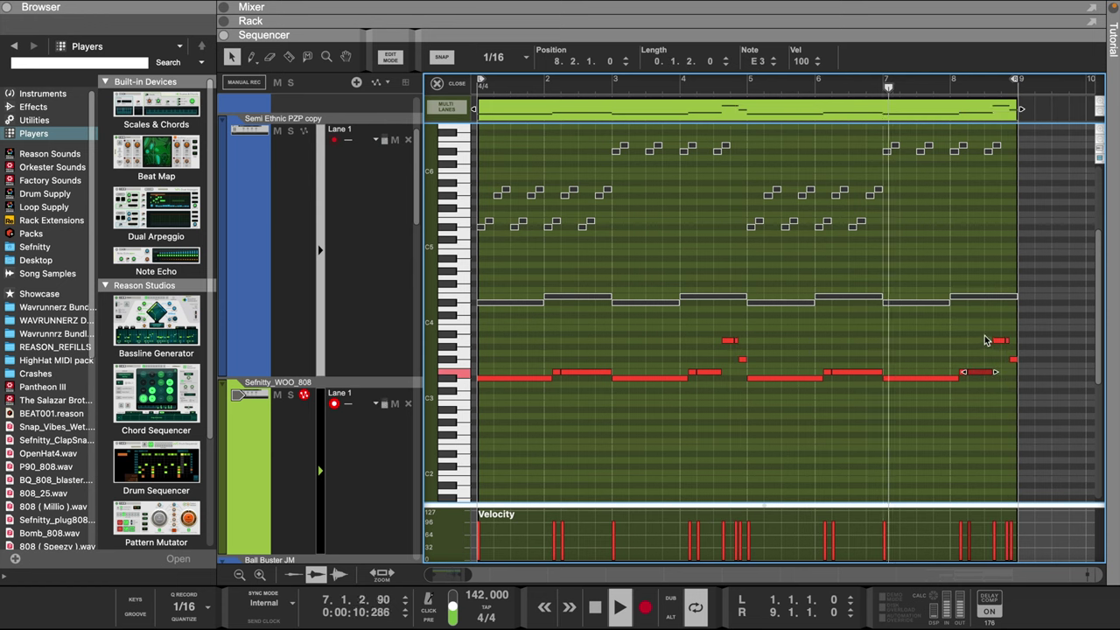
click(1000, 342)
key(Up)
key(Up)
key(Up)
key(Up)
key(Up)
key(Up)
key(Up)
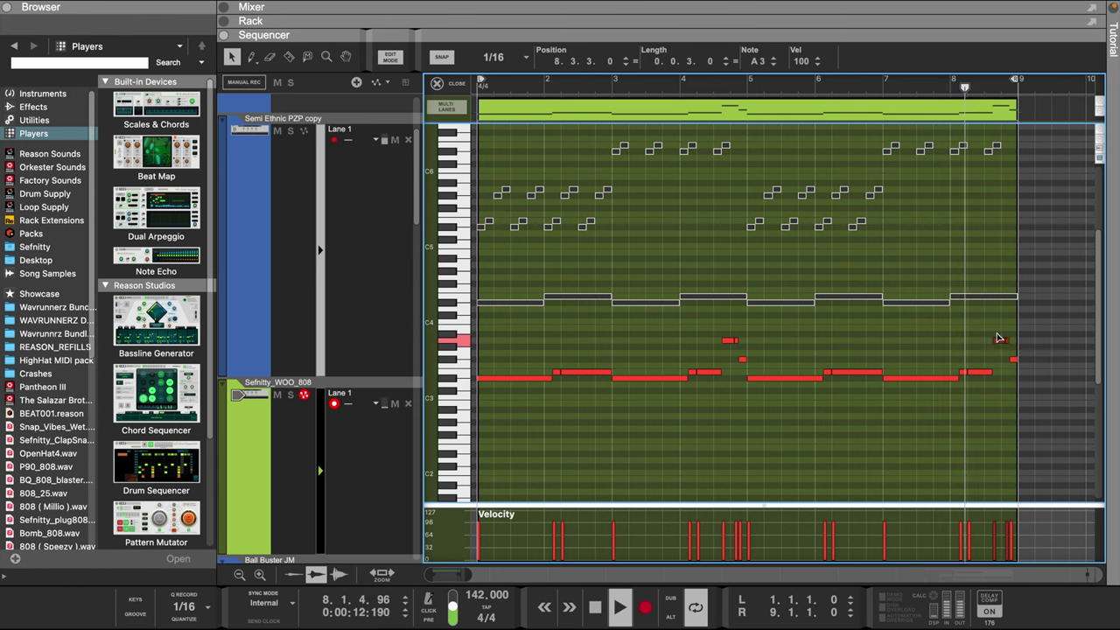
click(1012, 363)
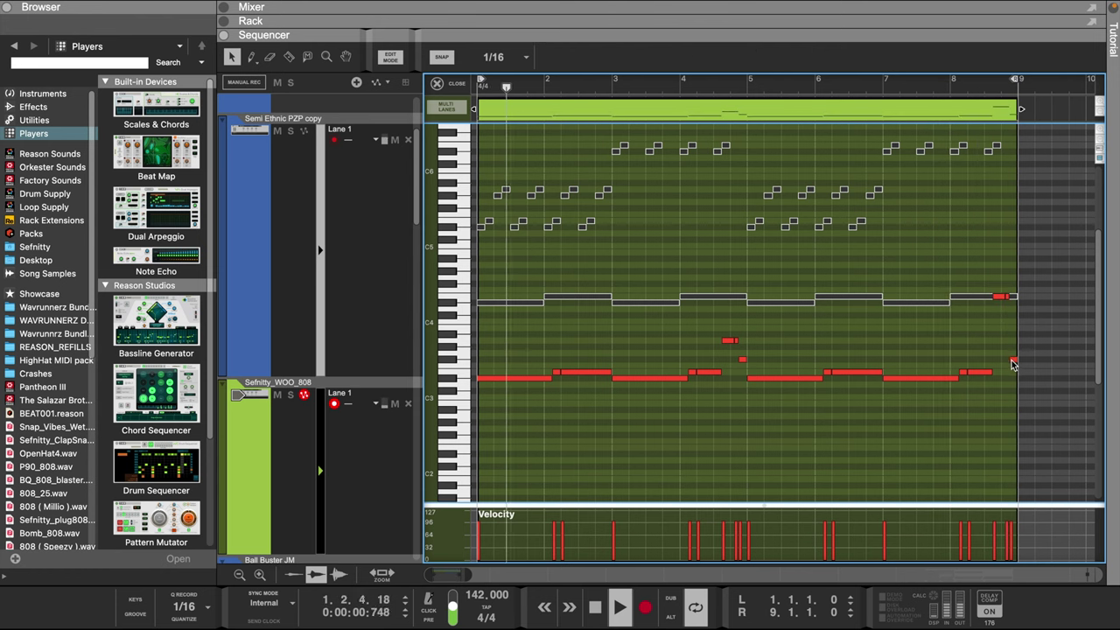
drag(1014, 360, 1015, 299)
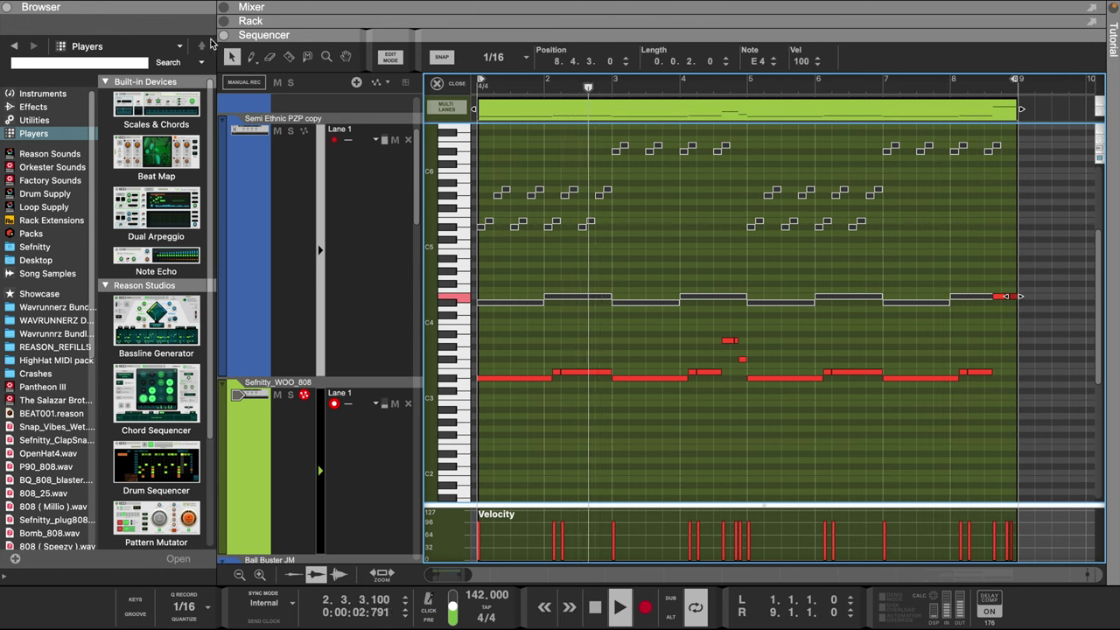
Set the velocity of all 808 notes to 127 and show the rack alongside the sequencer
key(w)
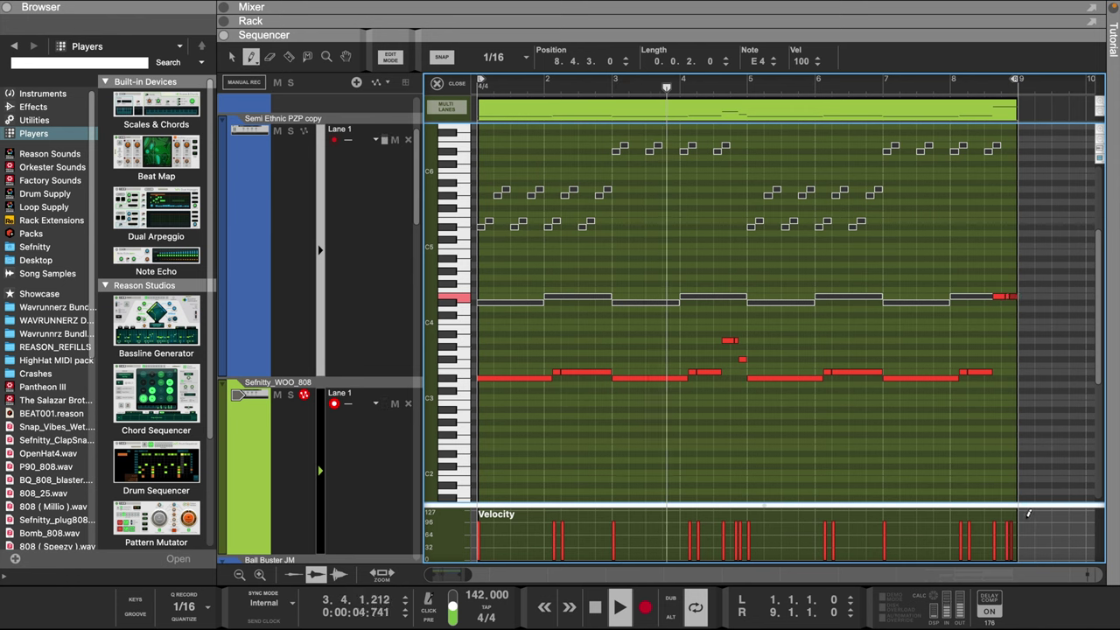
drag(1024, 512, 473, 512)
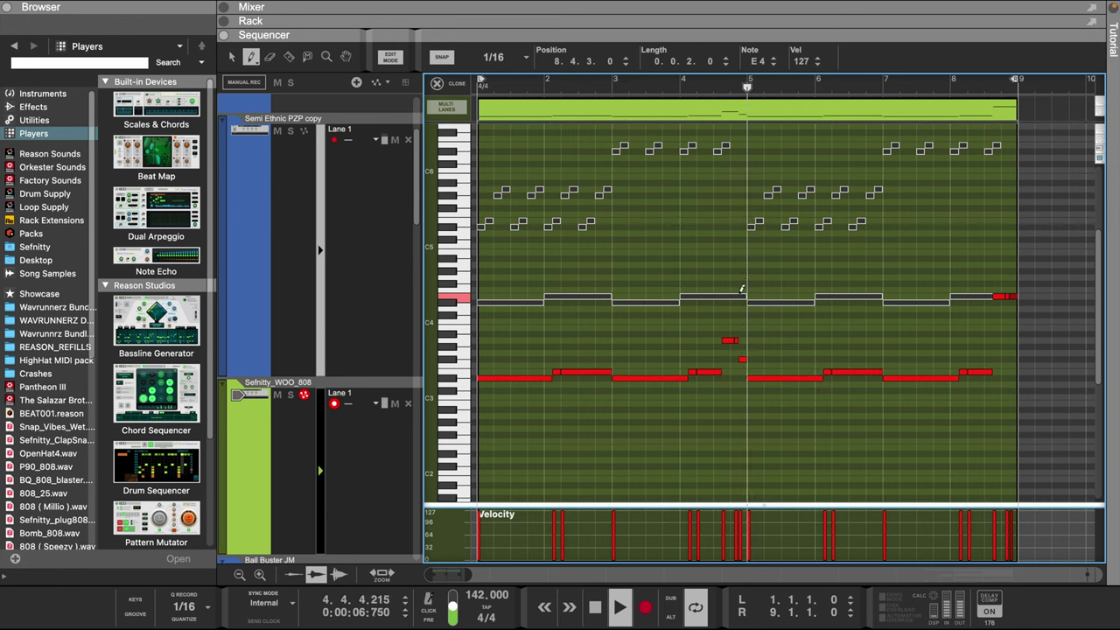
key(q)
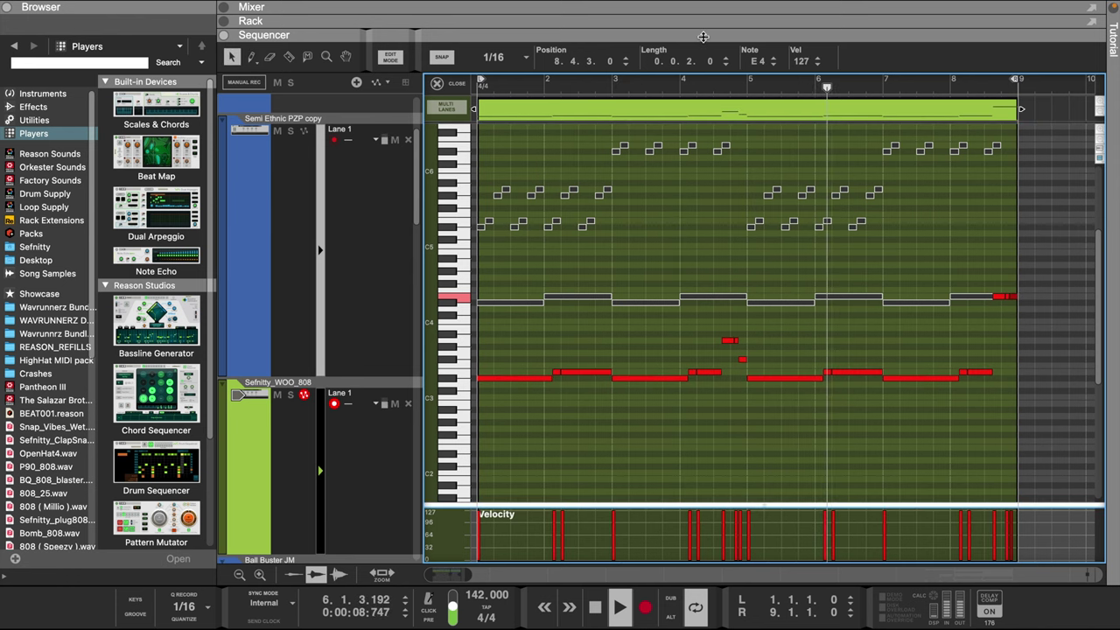
key(F6)
scroll(878, 362, up, 3)
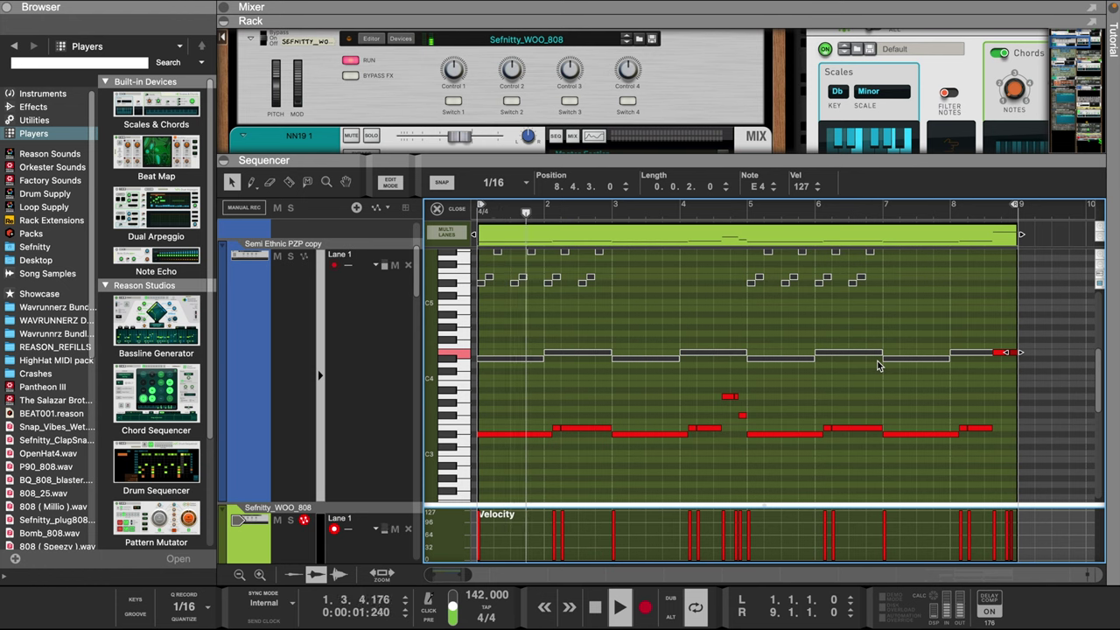
key(space)
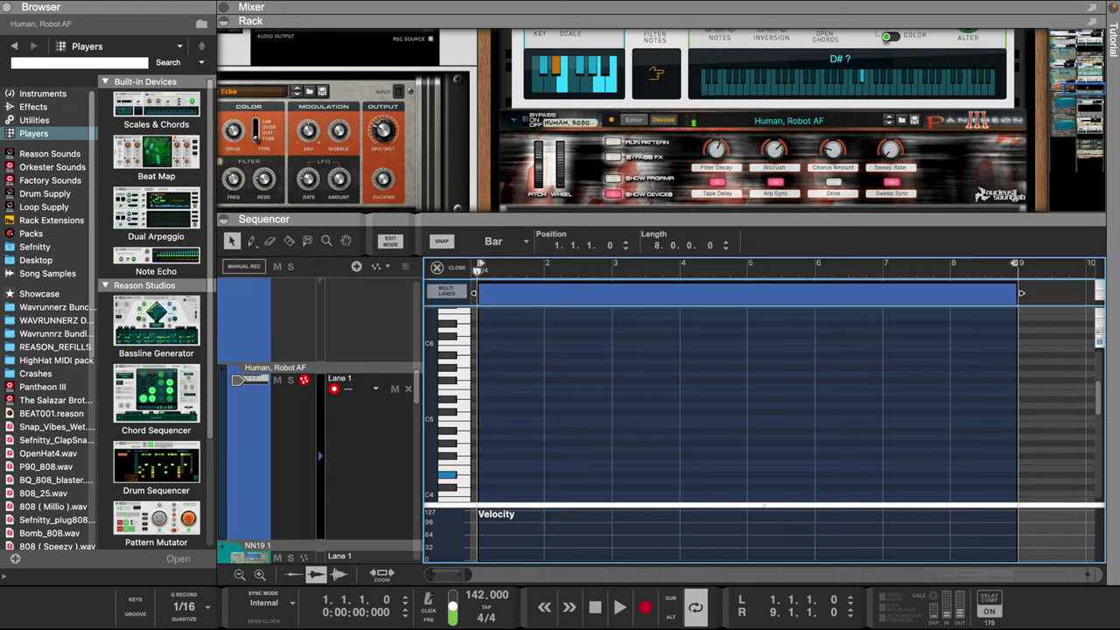
Draw one-bar D#4 and E4 notes in the Human, Robot AF clip, duplicate the pair across eight bars, and play it
scroll(516, 415, down, 3)
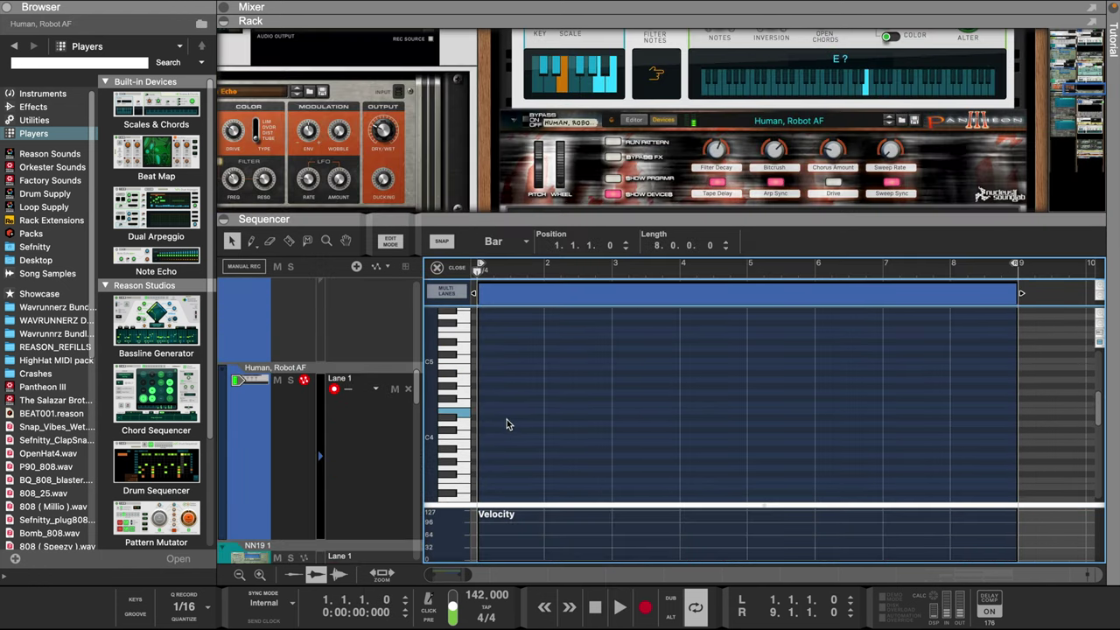
click(482, 418)
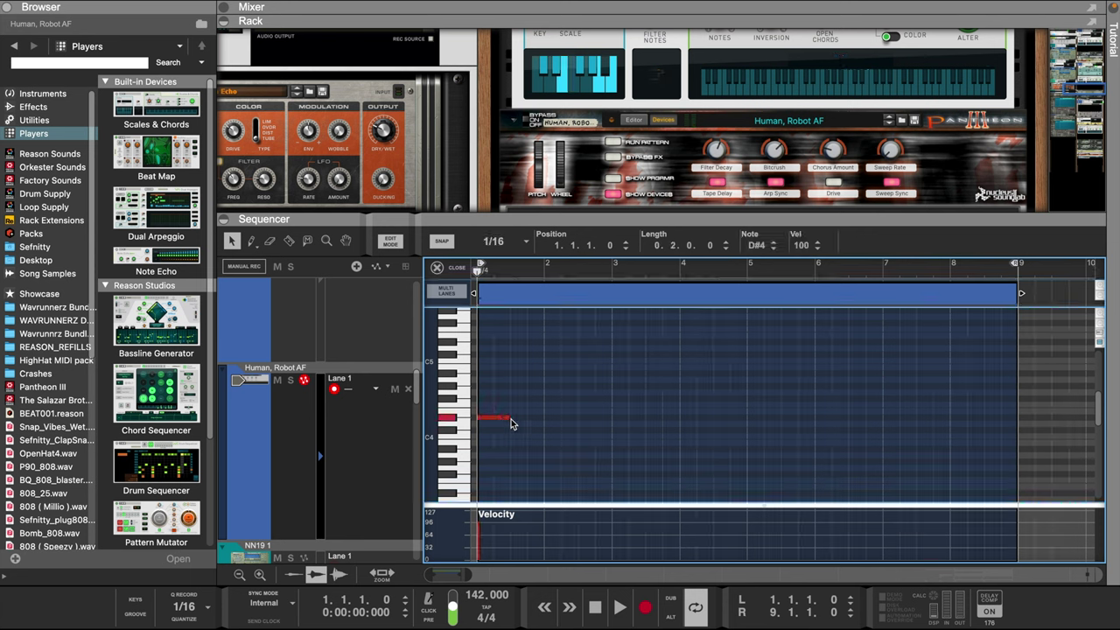
drag(542, 411, 506, 438)
key(ctrl+d)
key(ctrl+d)
key(ctrl+d)
key(space)
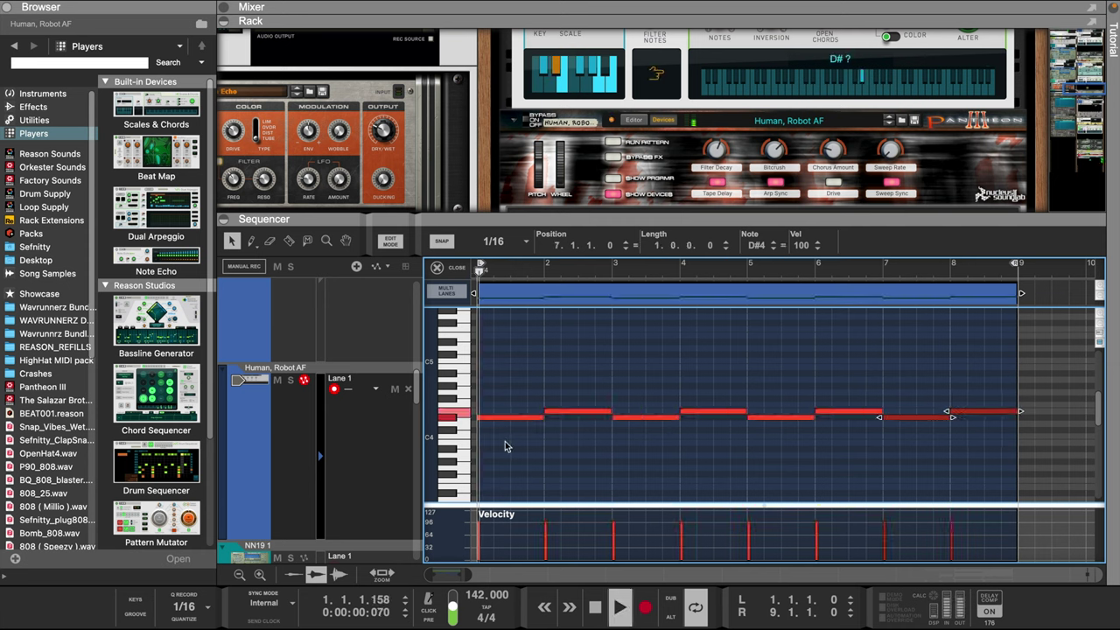
Turn off the insert effects bypass on the Human, Robot AF channel so its Sweeper effect is active
scroll(631, 101, up, 3)
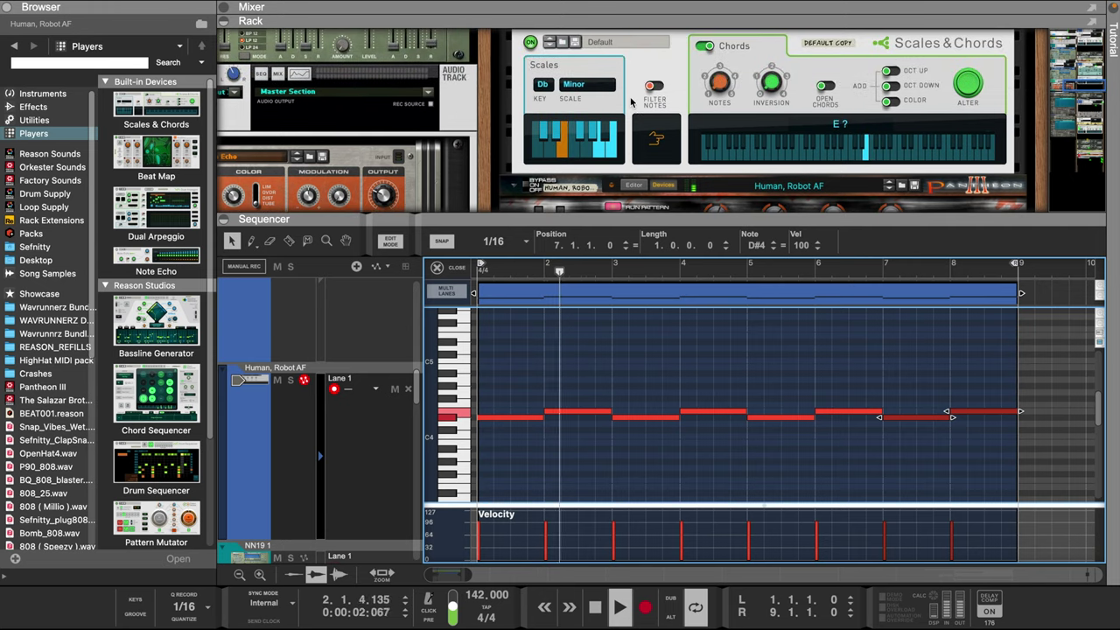
scroll(631, 100, up, 10)
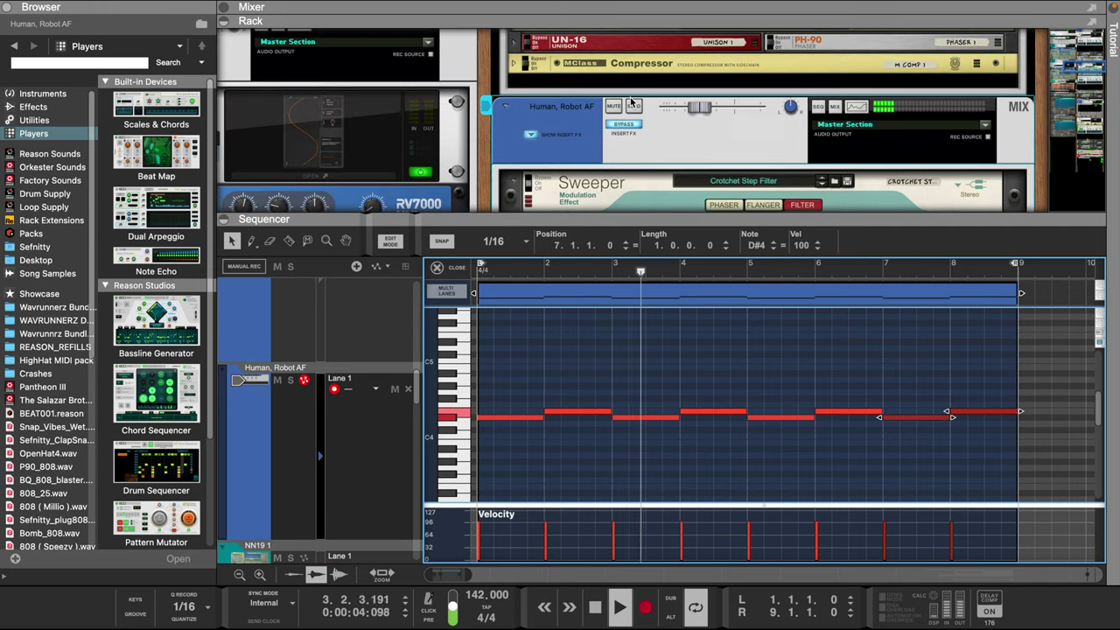
scroll(630, 122, down, 3)
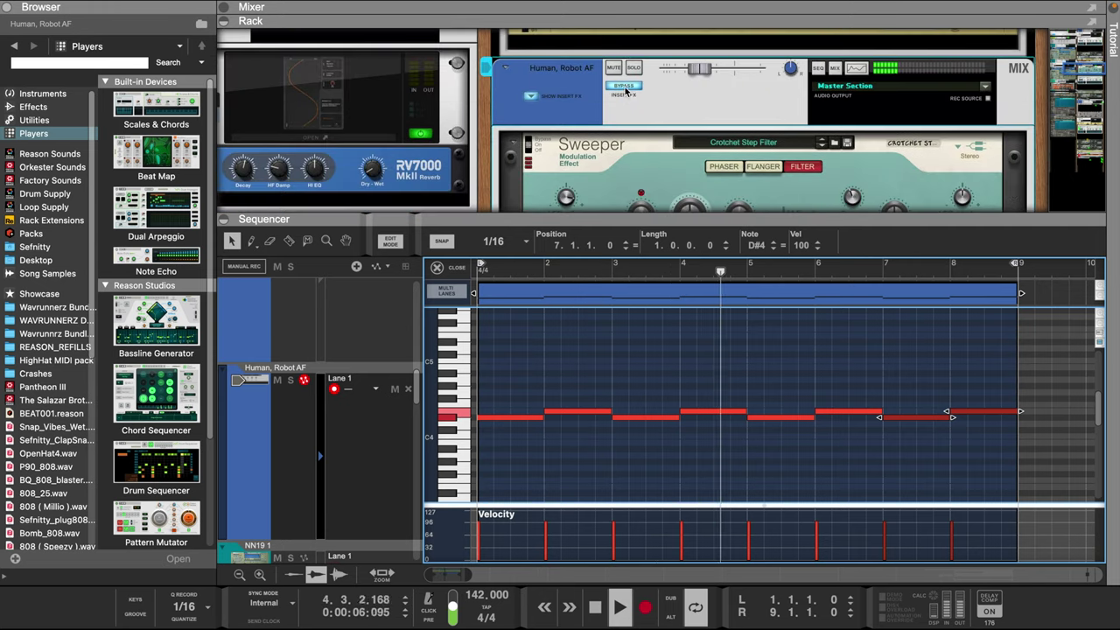
drag(630, 221, 635, 314)
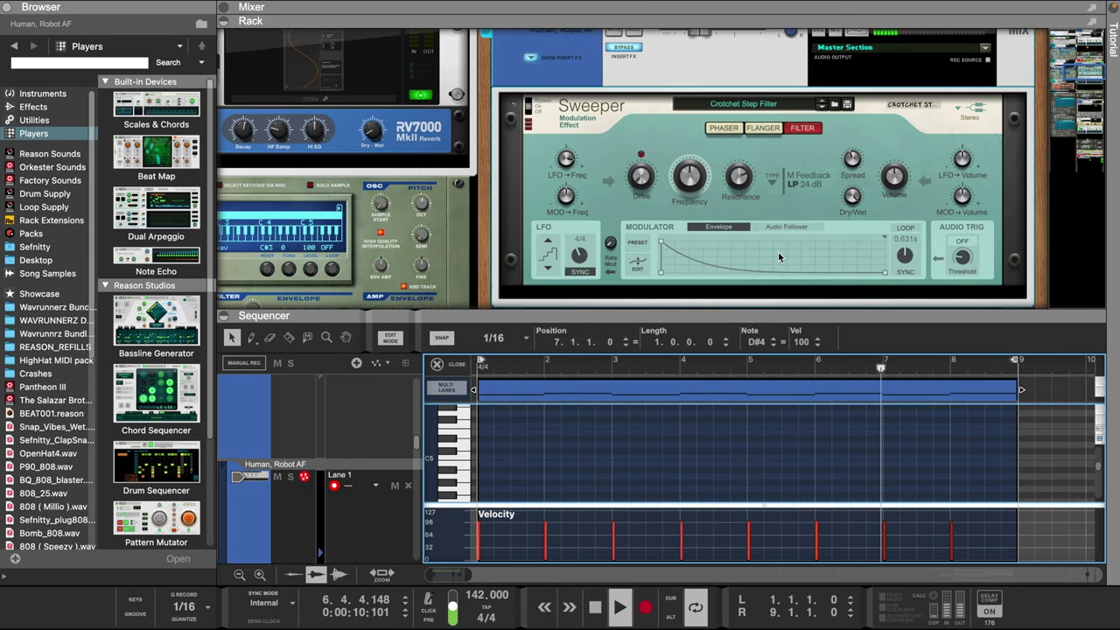
click(623, 59)
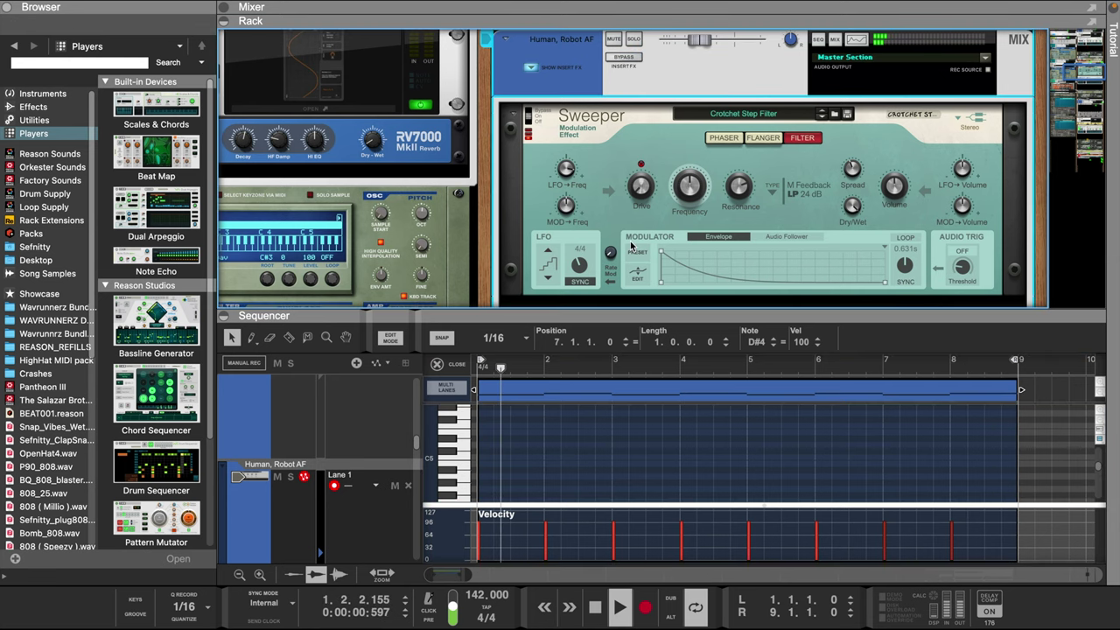
Transpose all Human, Robot AF notes up one octave and set that channel's level to -16.68 dB
drag(575, 313, 575, 166)
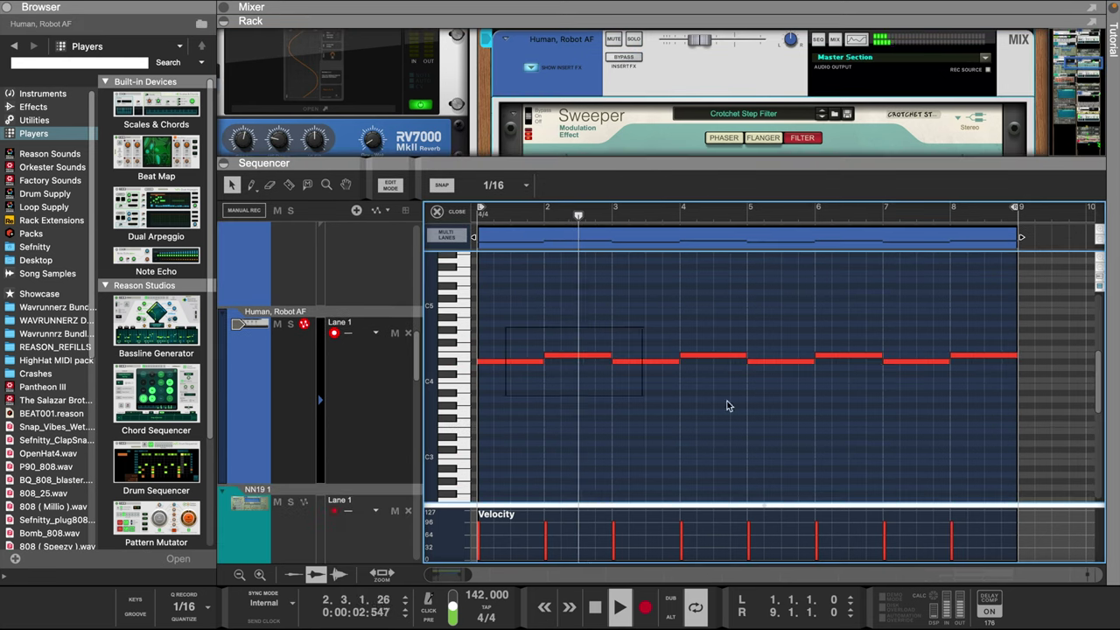
key(shift+Up)
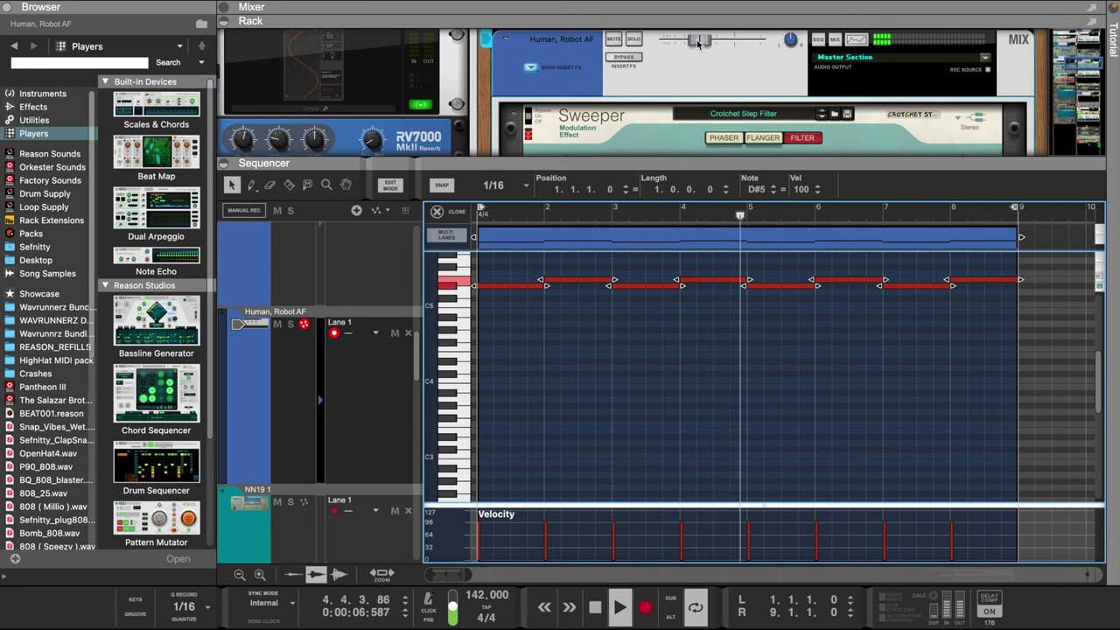
drag(698, 43, 701, 43)
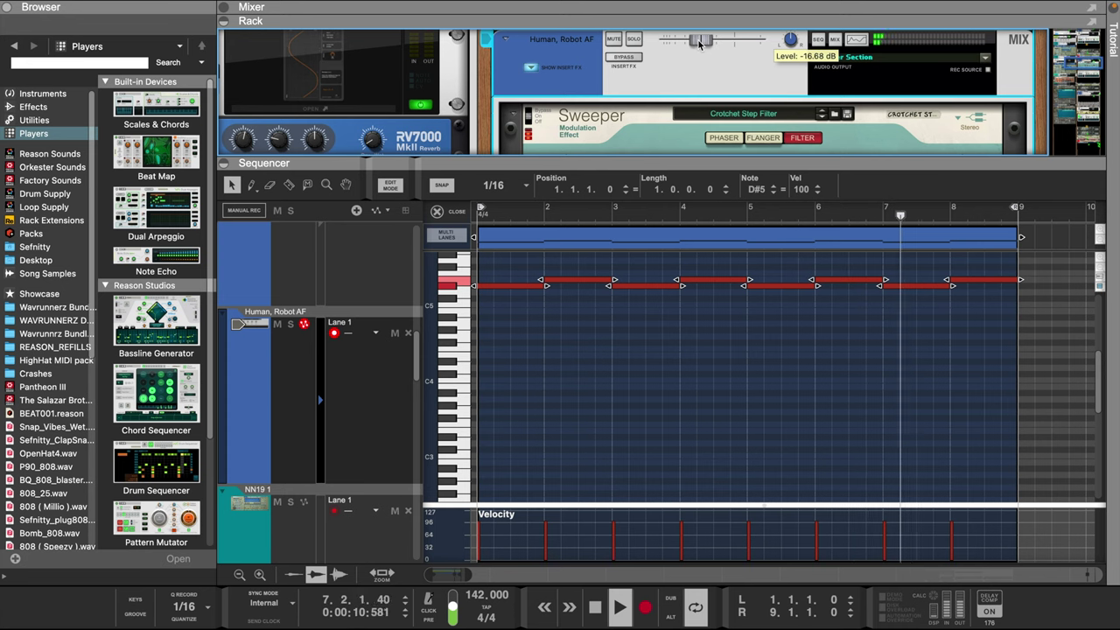
scroll(588, 452, up, 3)
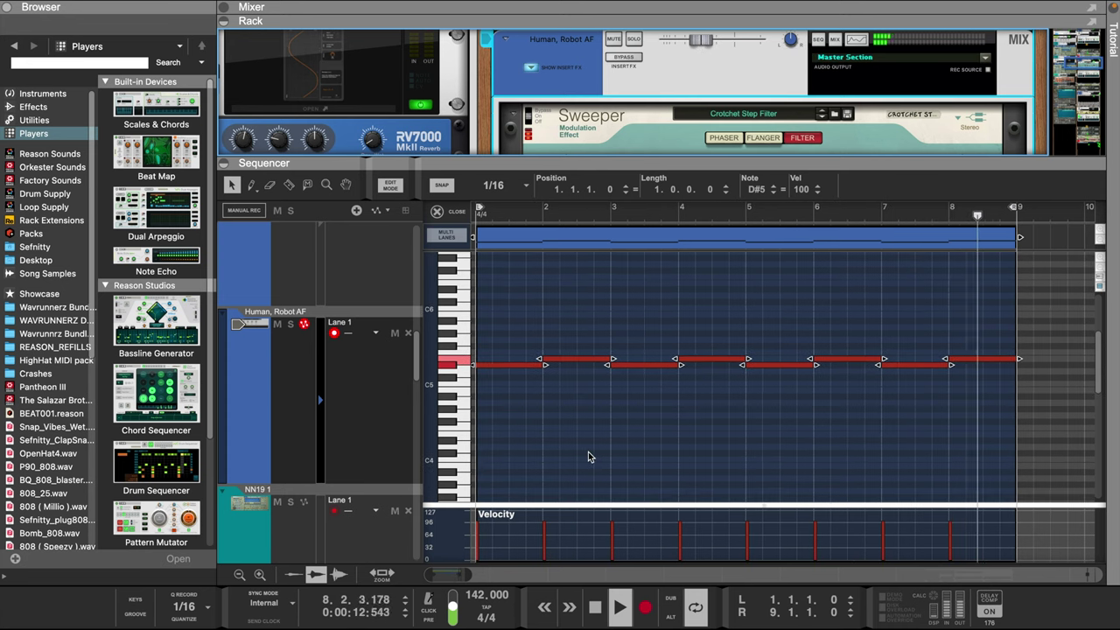
key(space)
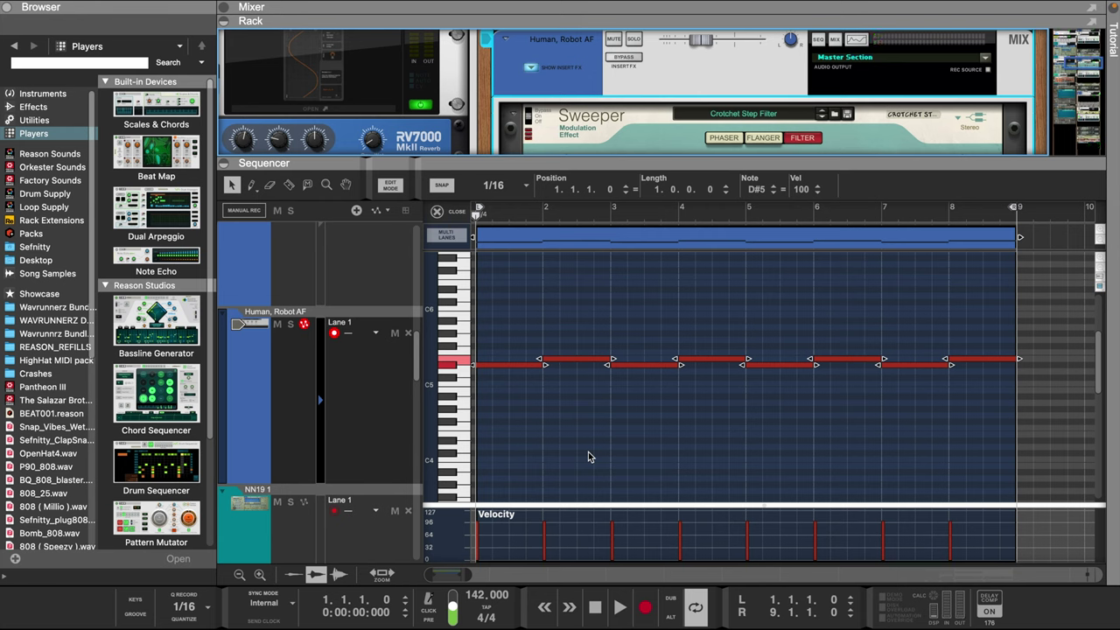
During playback, set the Sweeper's Volume to 1.0 dB and its Spread to 58.2 % on the Human, Robot AF channel
key(space)
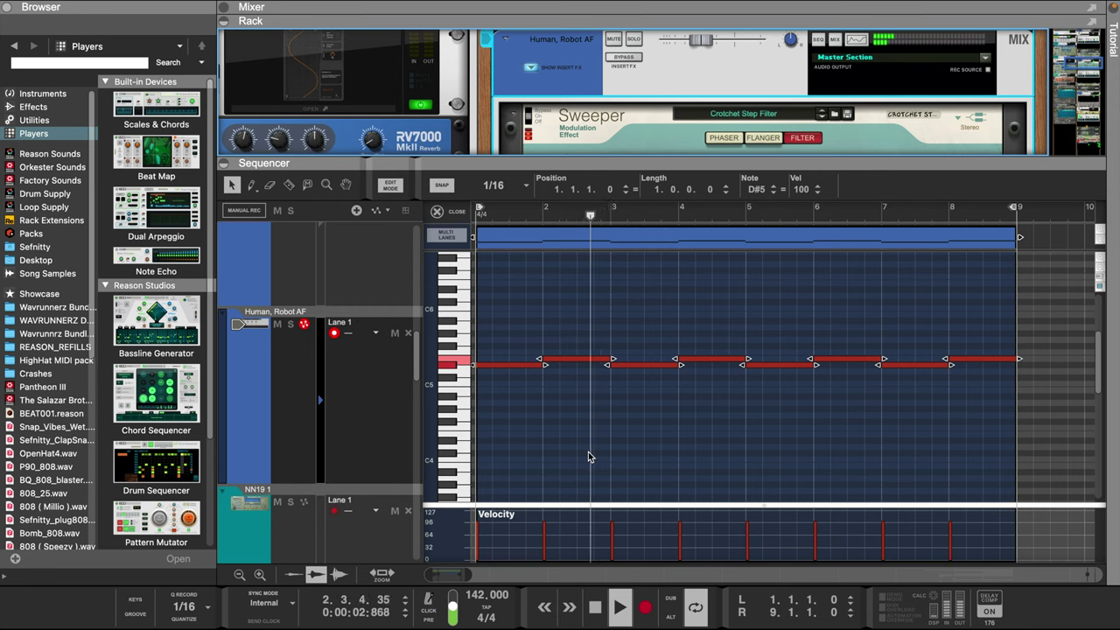
drag(609, 164, 622, 292)
scroll(642, 192, down, 3)
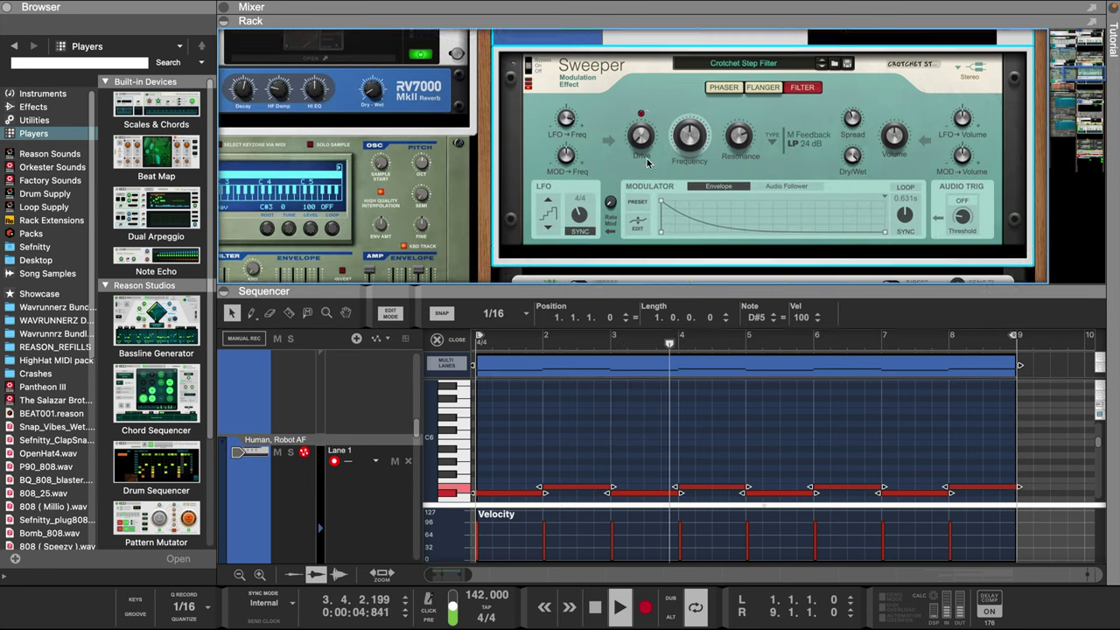
scroll(648, 164, up, 1)
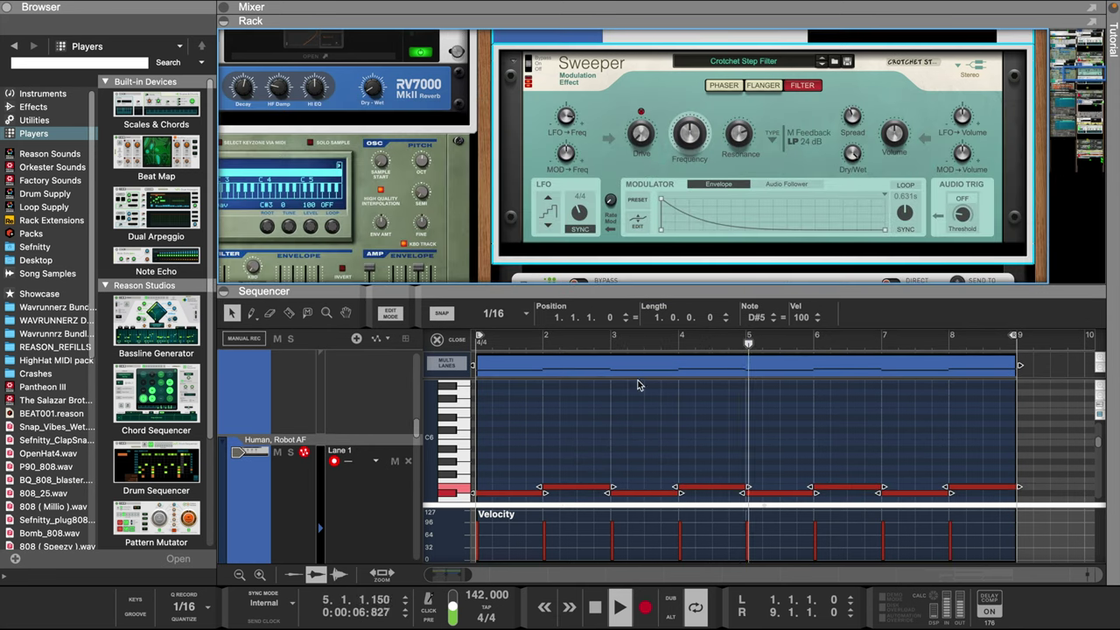
scroll(638, 385, down, 3)
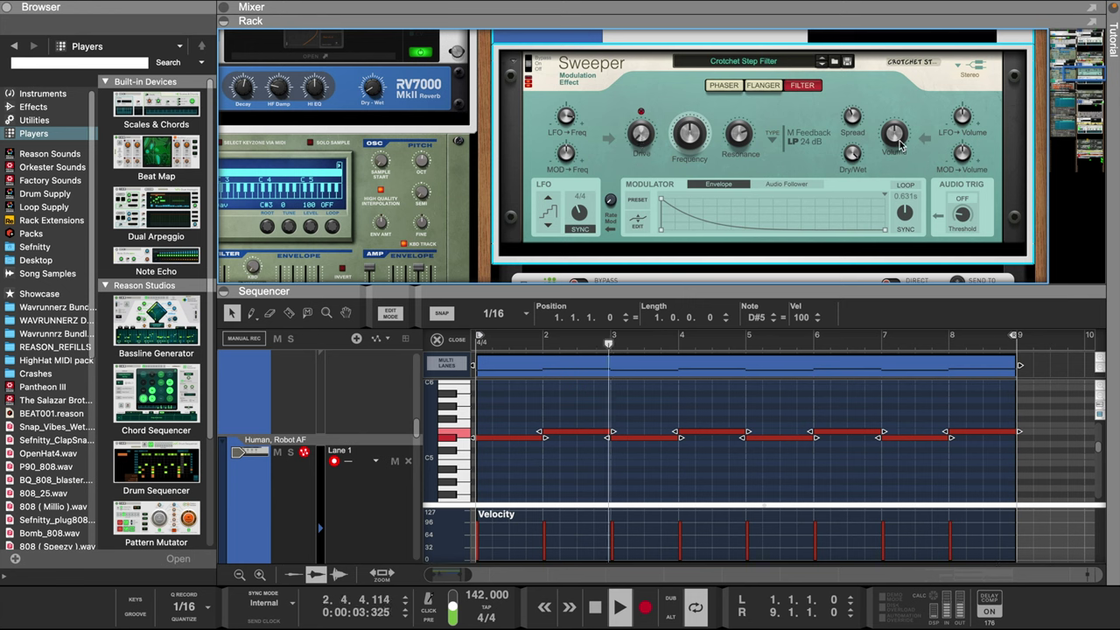
drag(901, 137, 901, 139)
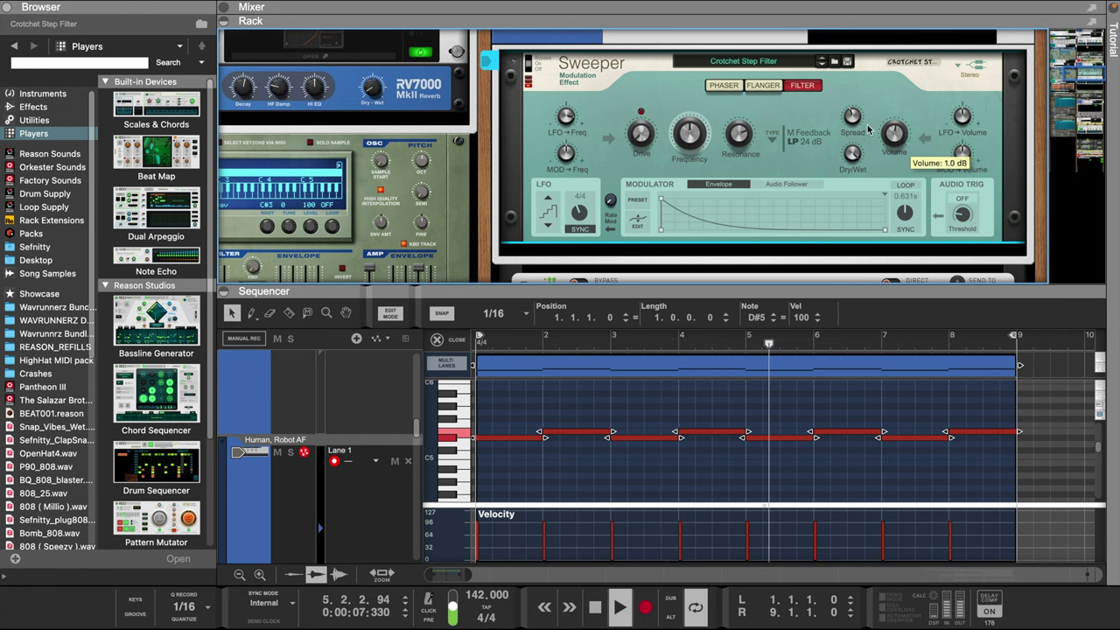
mouse_move(855, 113)
mouse_down()
mouse_move(859, 95)
mouse_move(856, 107)
mouse_up()
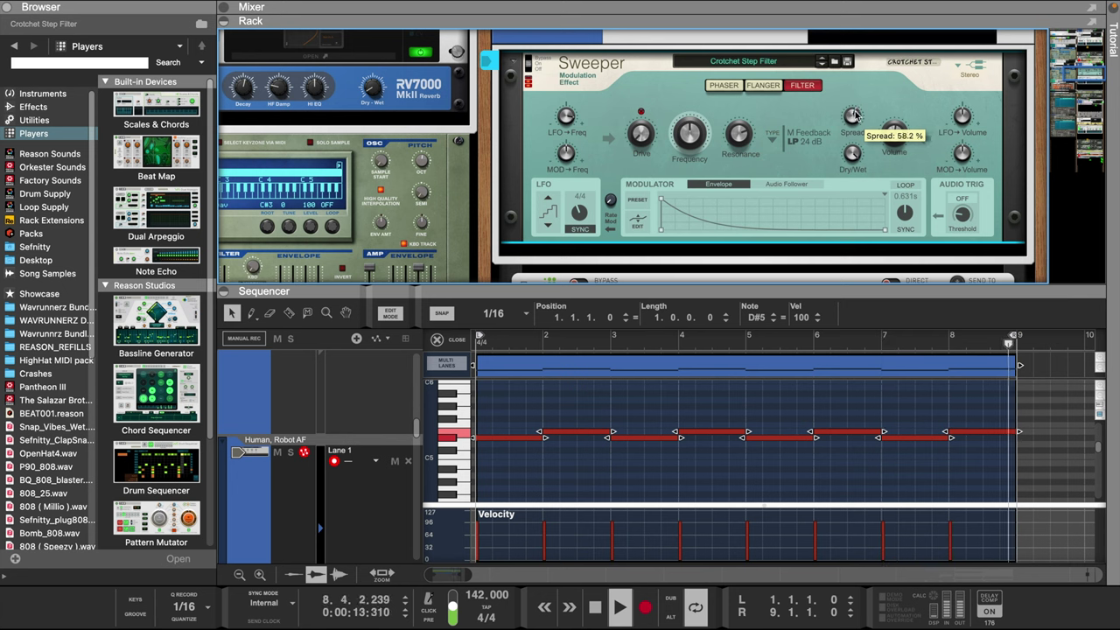
Draw a two-bar 1/32-grid hi-hat pattern on C3 with one C2 hit in the HiHats clip, and duplicate the clip at bar 3
key(space)
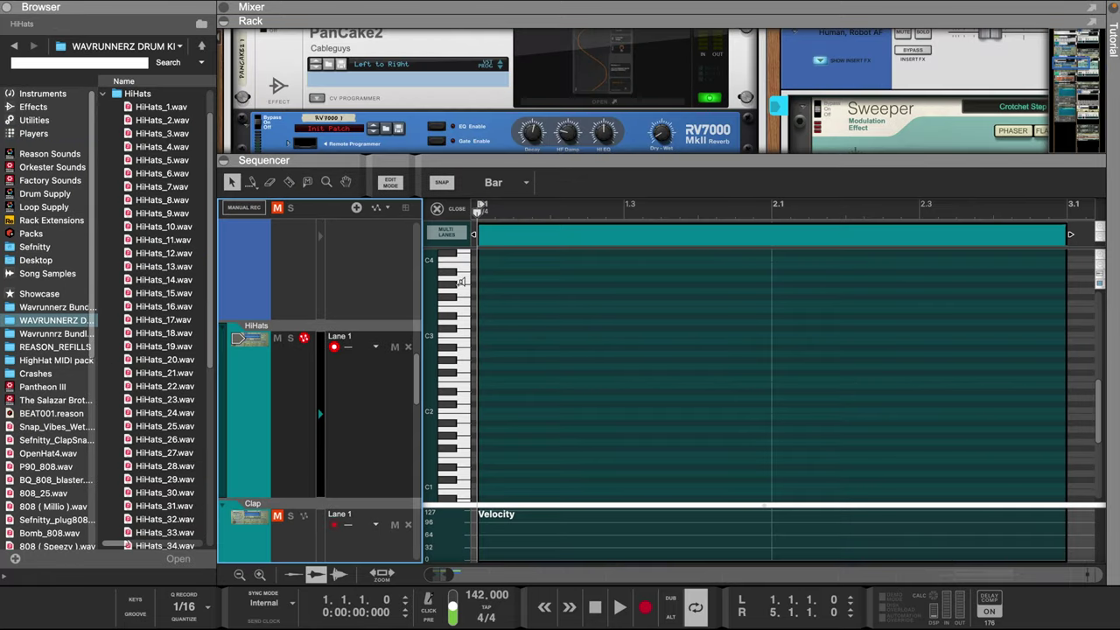
click(464, 302)
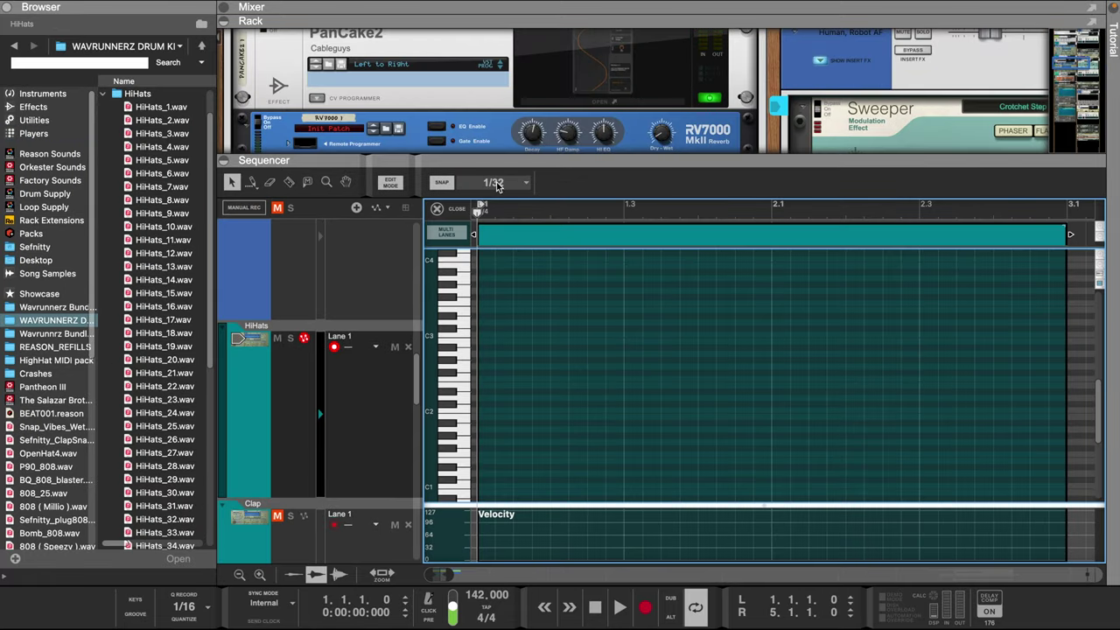
key(w)
drag(479, 334, 500, 330)
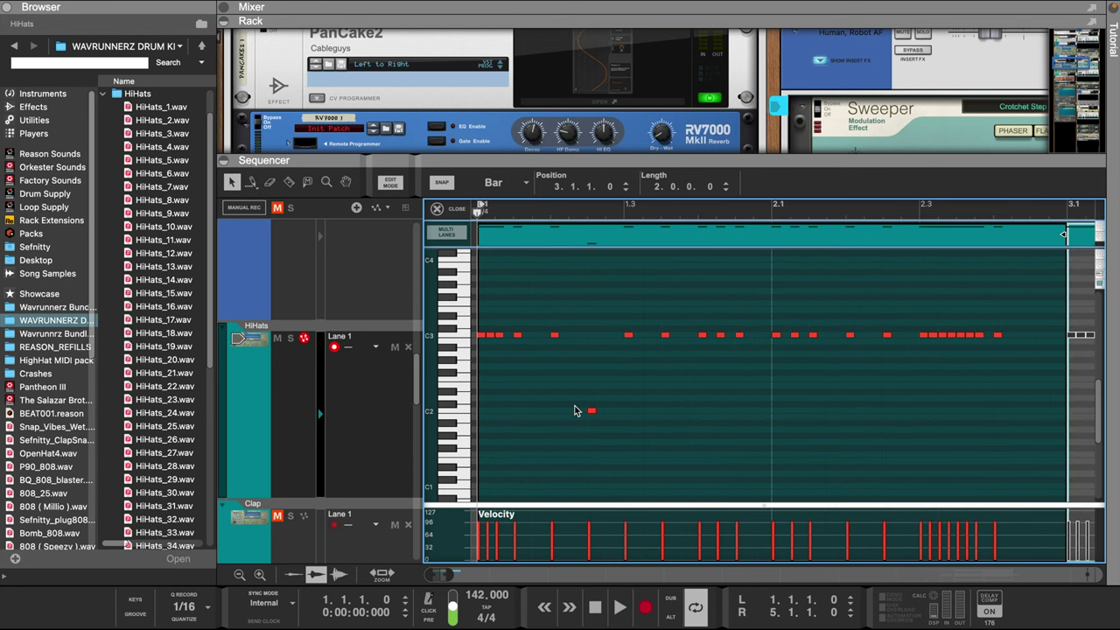
Play back the hi-hat pattern, check the duplicated HiHats clip at bar 3, and close the clip editor
key(space)
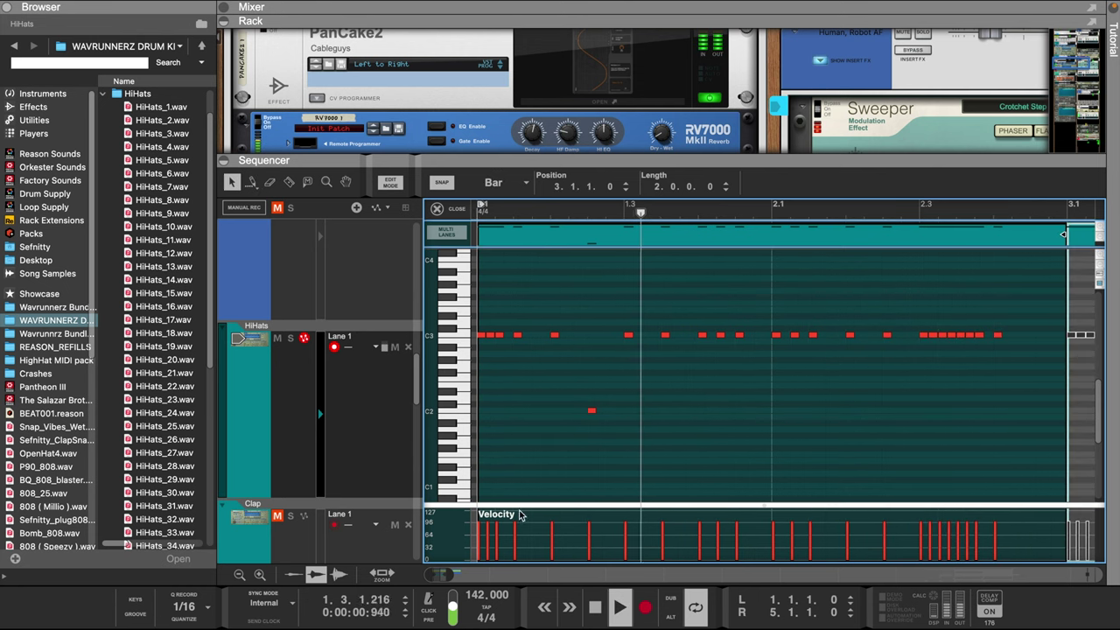
scroll(592, 421, right, 5)
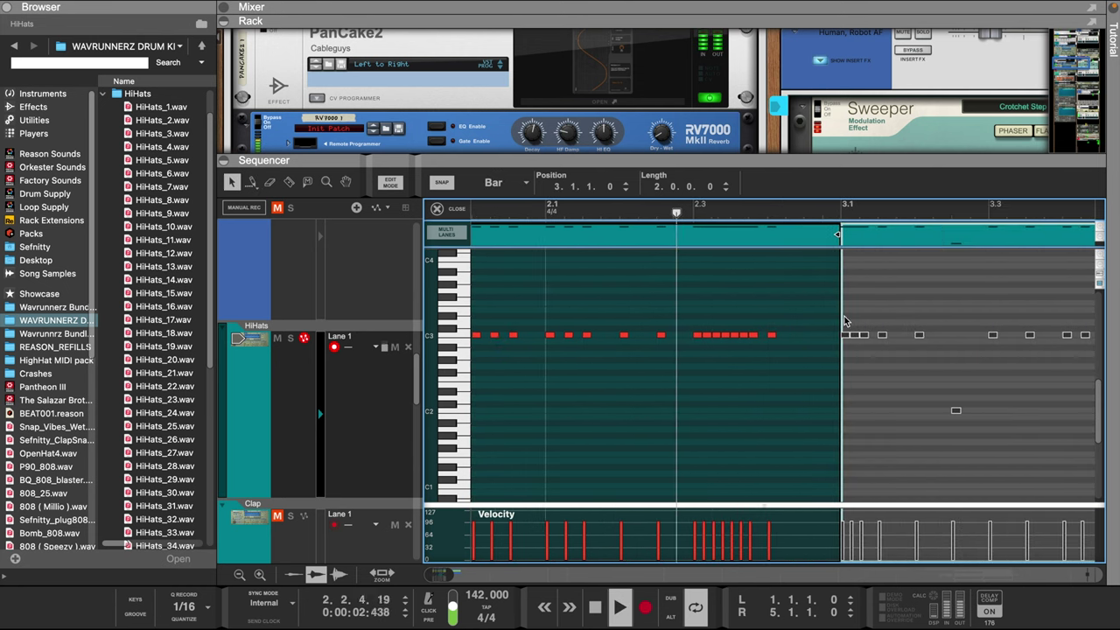
double_click(883, 337)
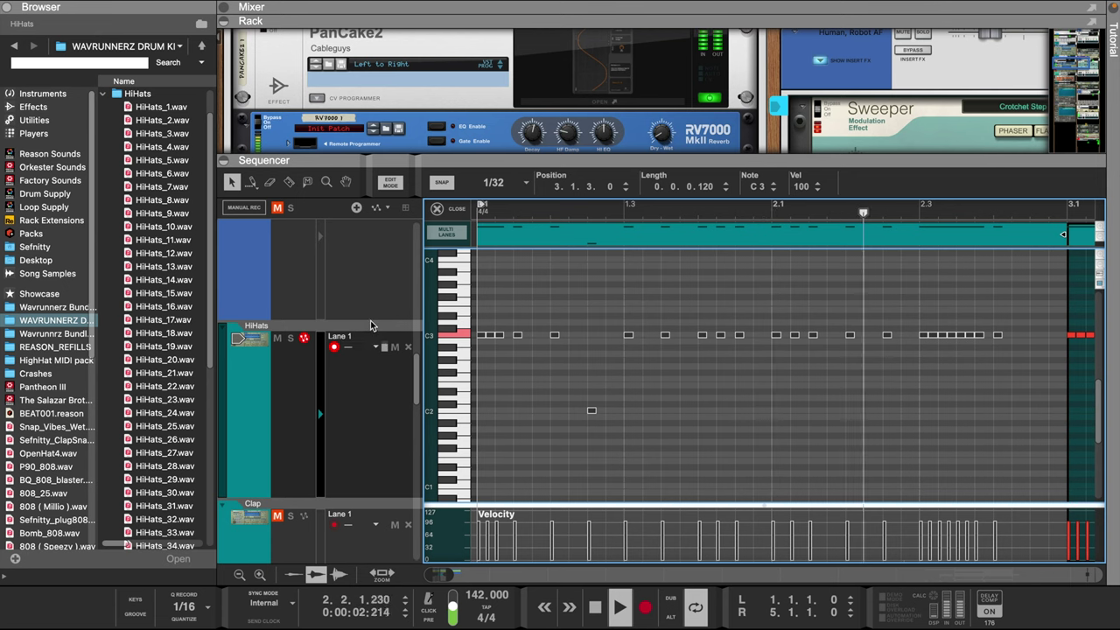
scroll(341, 464, up, 2)
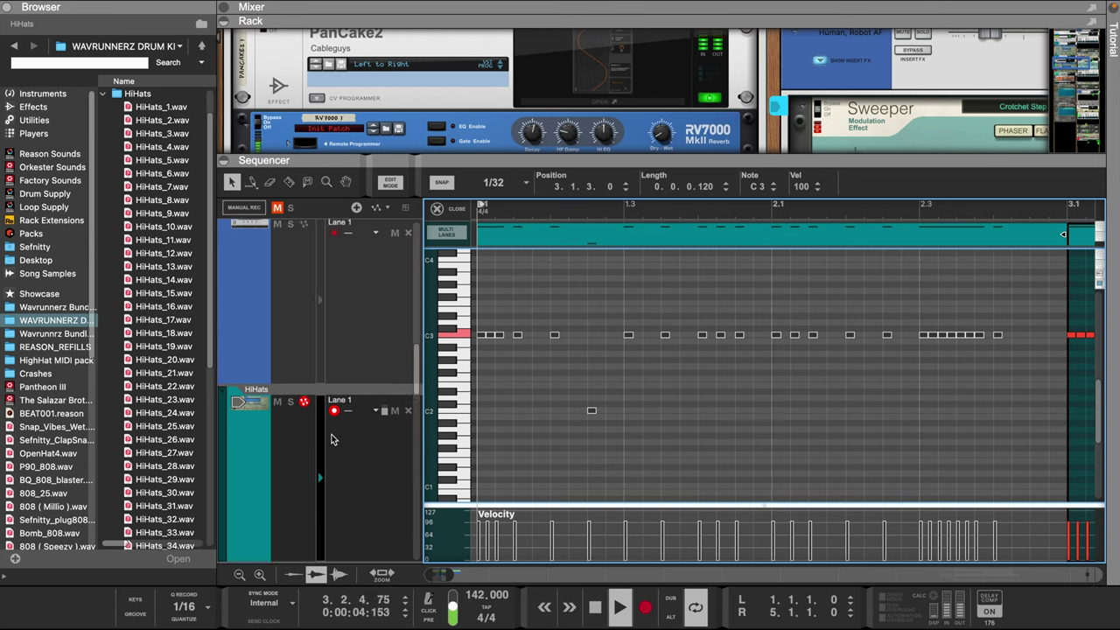
scroll(332, 439, down, 1)
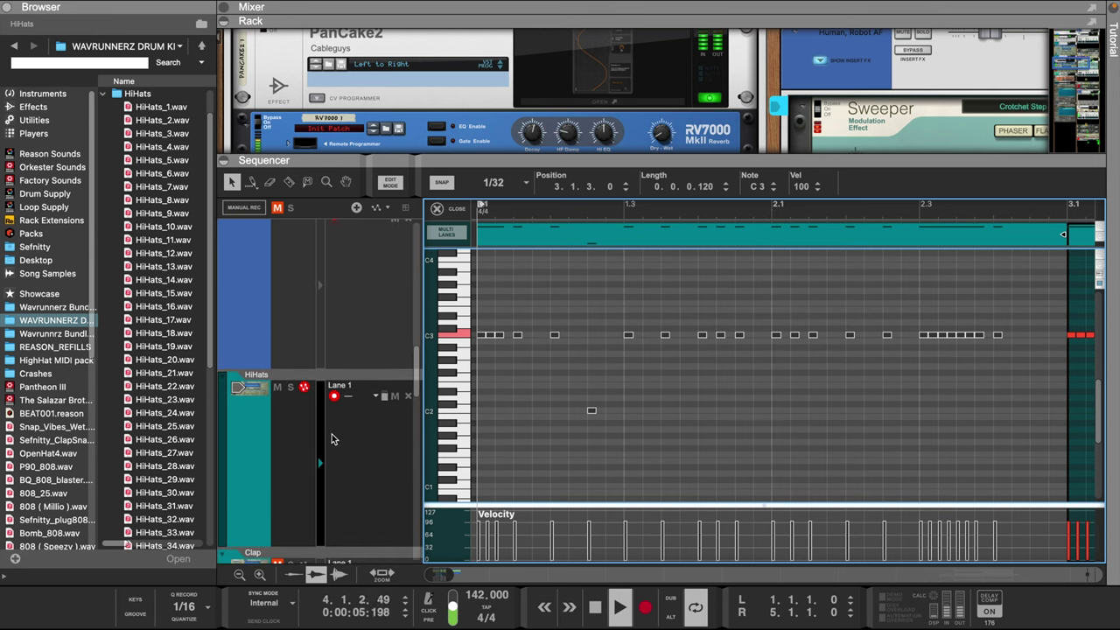
click(456, 214)
key(space)
Open the Clap clip and check the Amp velocity amount on the Clap track's NN-19 sampler
double_click(451, 450)
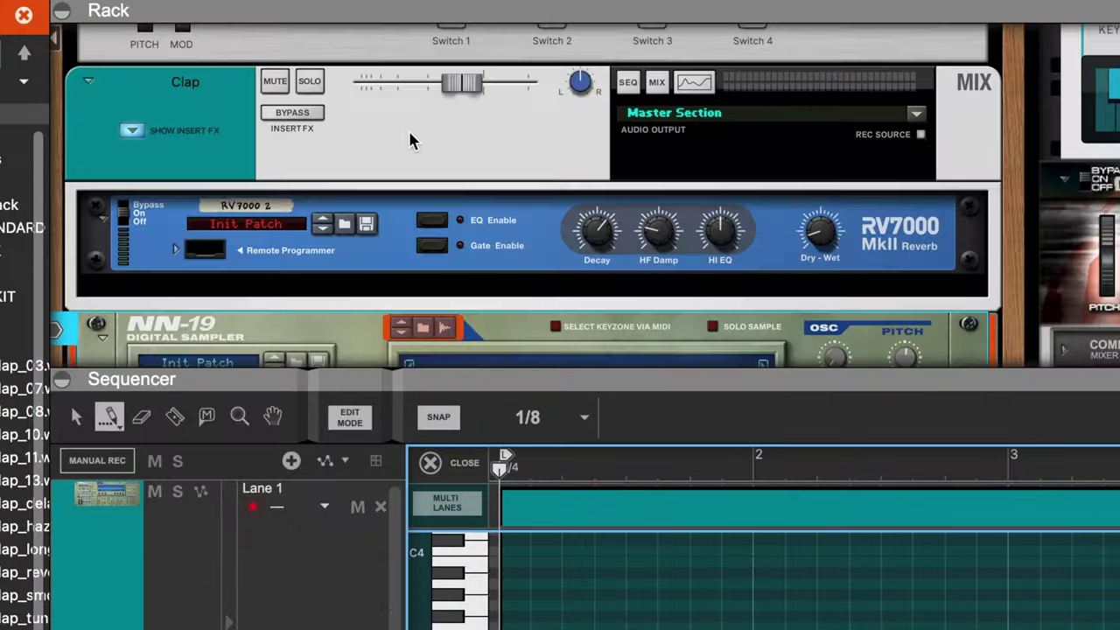
scroll(425, 96, down, 4)
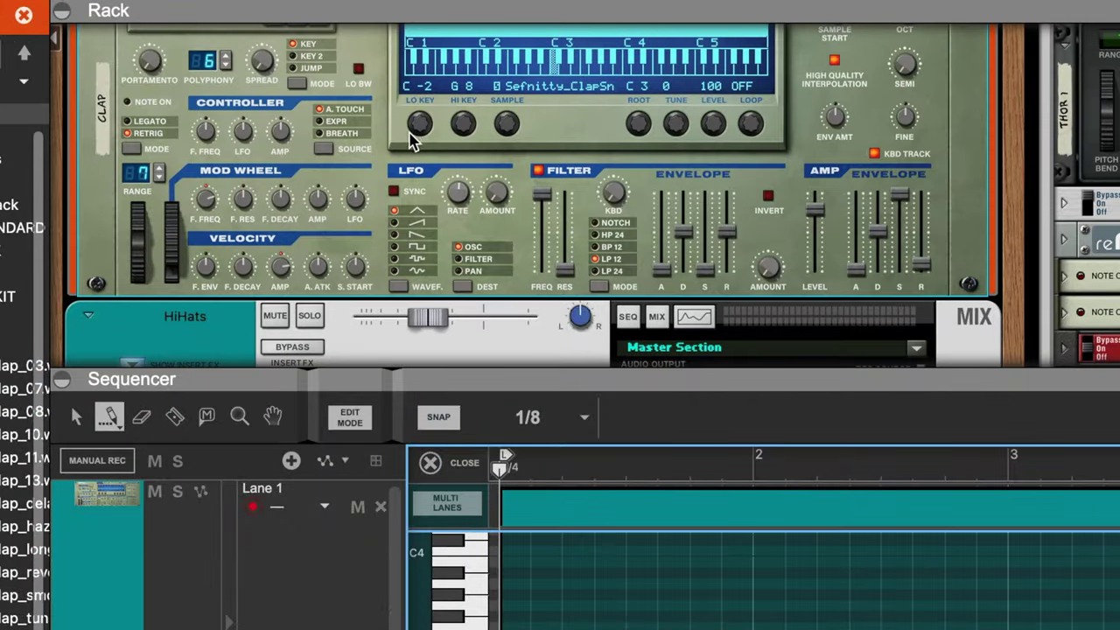
click(282, 267)
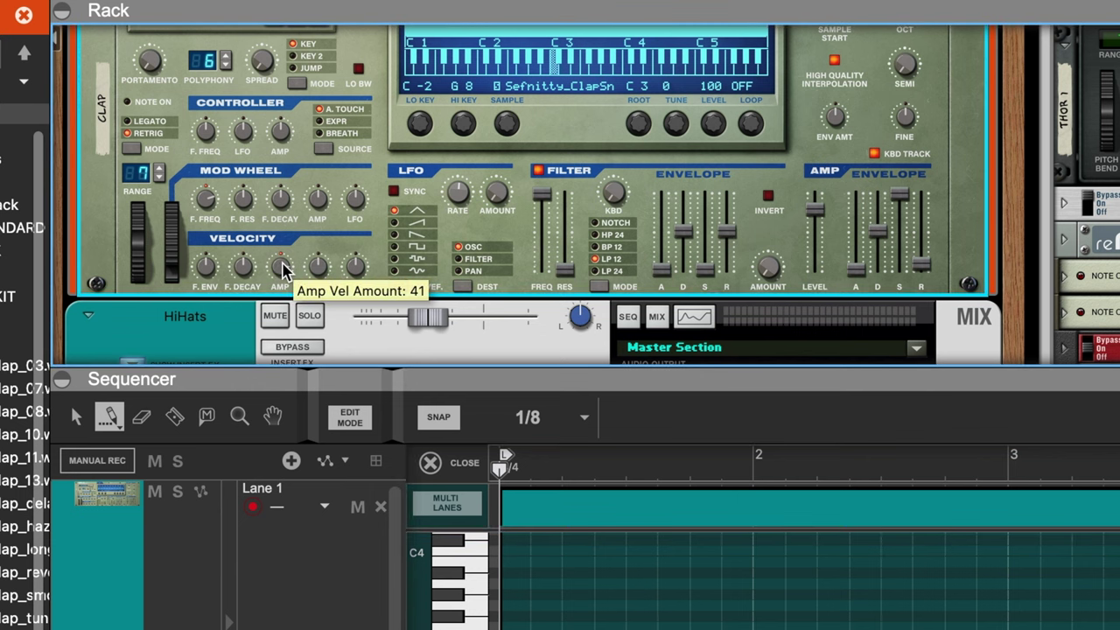
scroll(281, 267, up, 3)
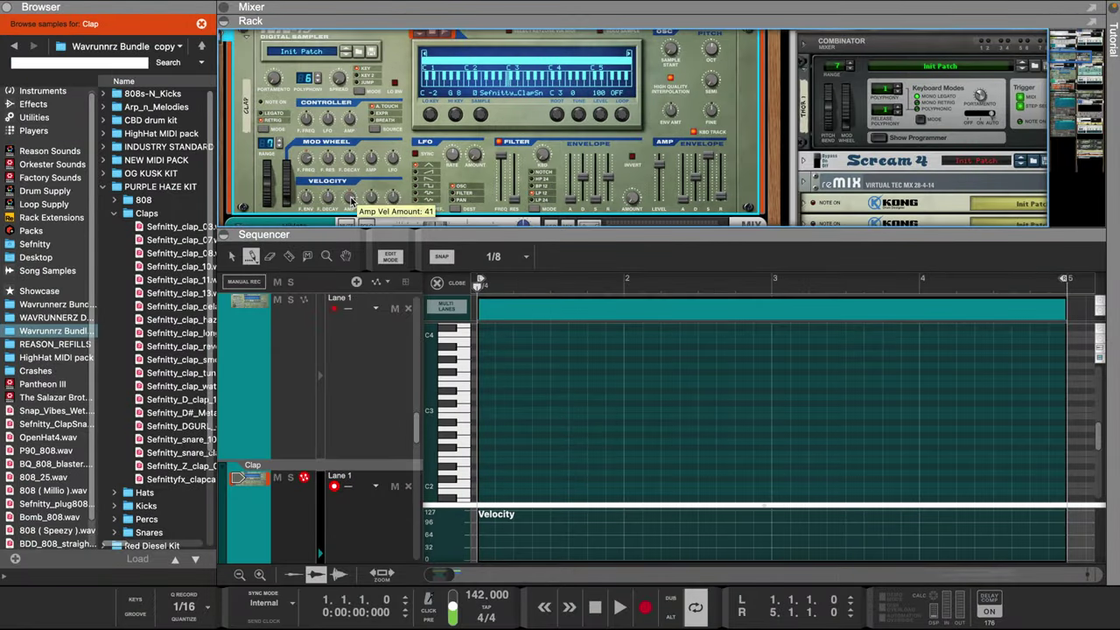
Draw eighth-note C3 claps with soft ghost hits in bars 1 to 3 and two A#2 claps at velocity 127 in bar 4, and play them
click(551, 407)
click(574, 408)
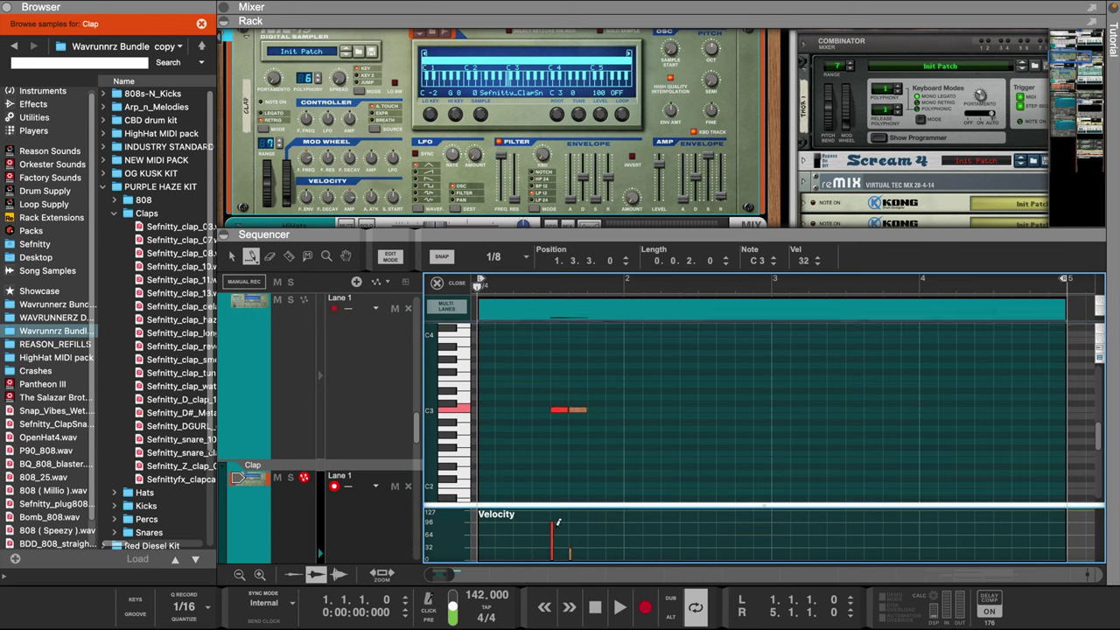
click(742, 406)
click(759, 409)
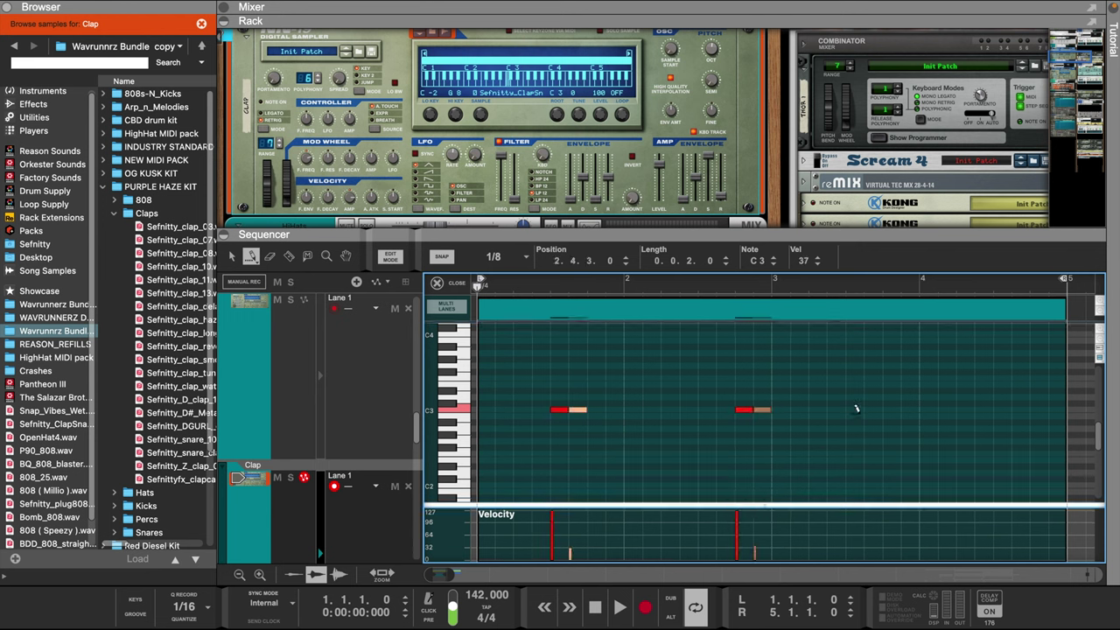
drag(857, 408, 906, 408)
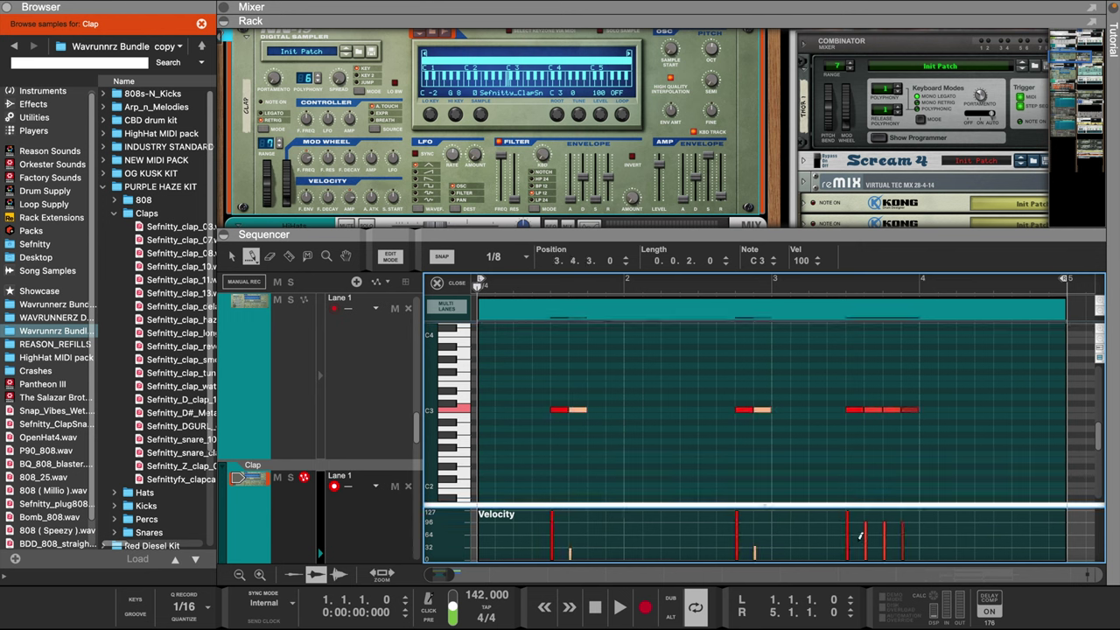
click(997, 422)
key(space)
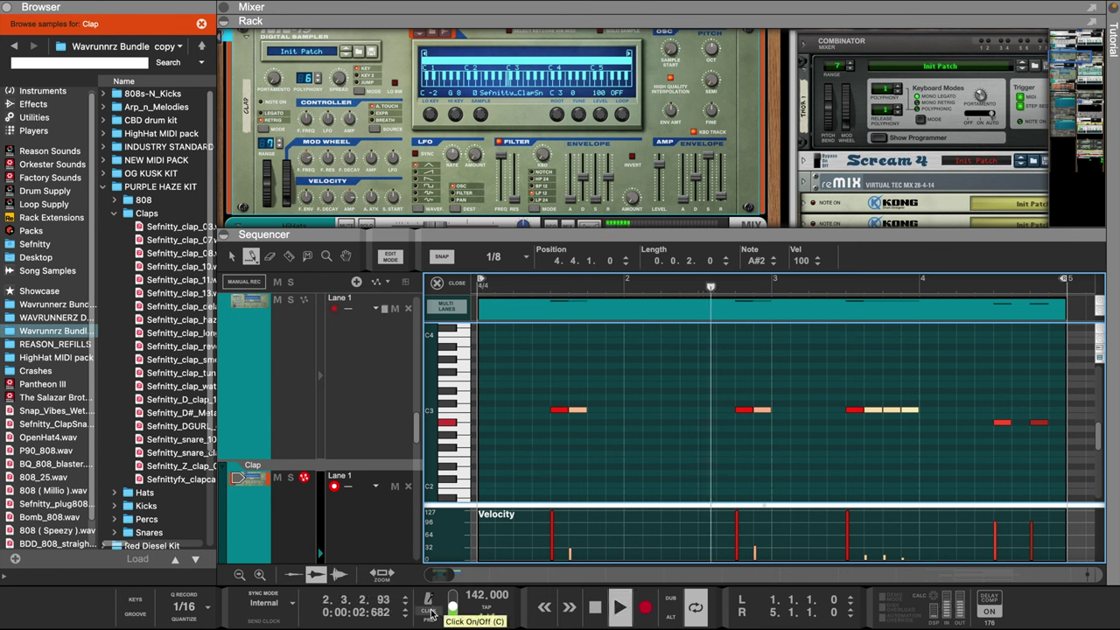
key(space)
During playback, examine the HiHats and Clap channels' filter curves in the Spectrum EQ
key(space)
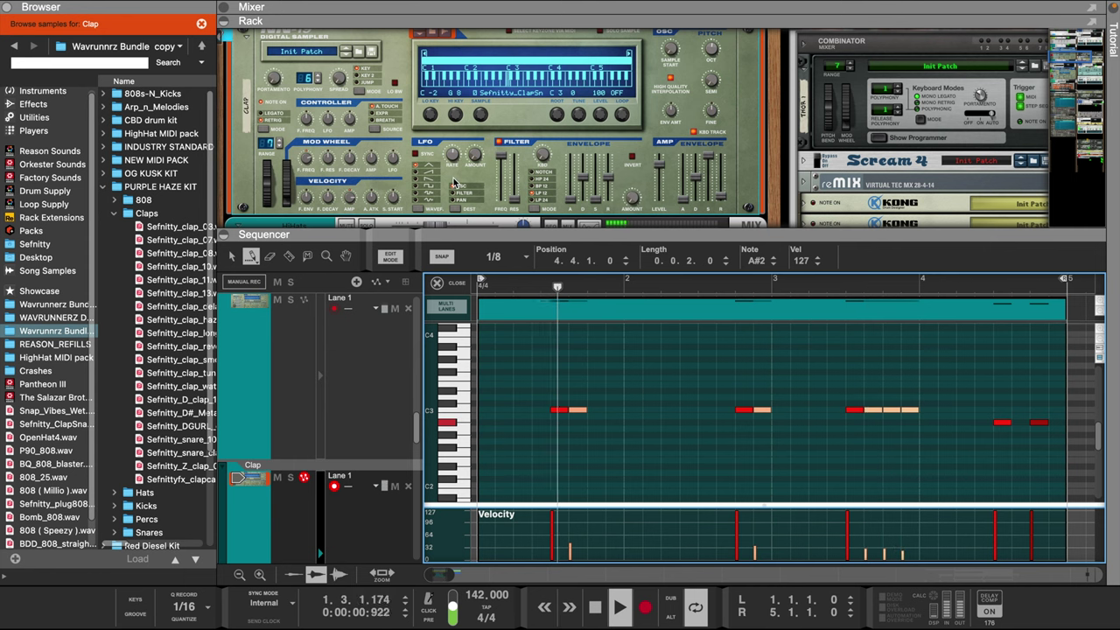
scroll(455, 181, up, 2)
scroll(455, 181, down, 3)
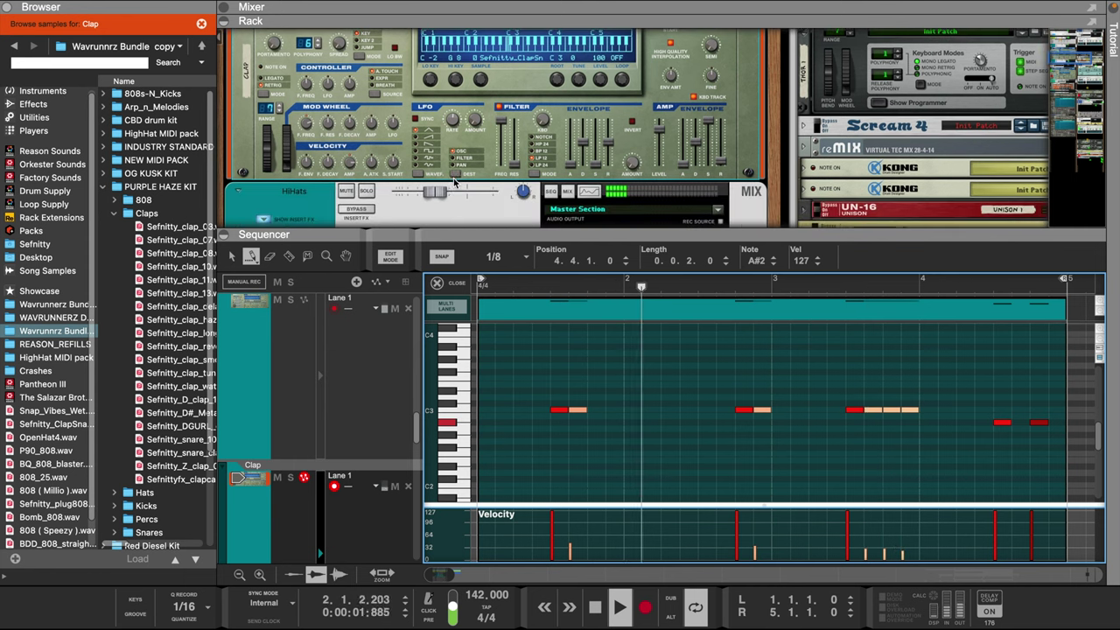
click(589, 194)
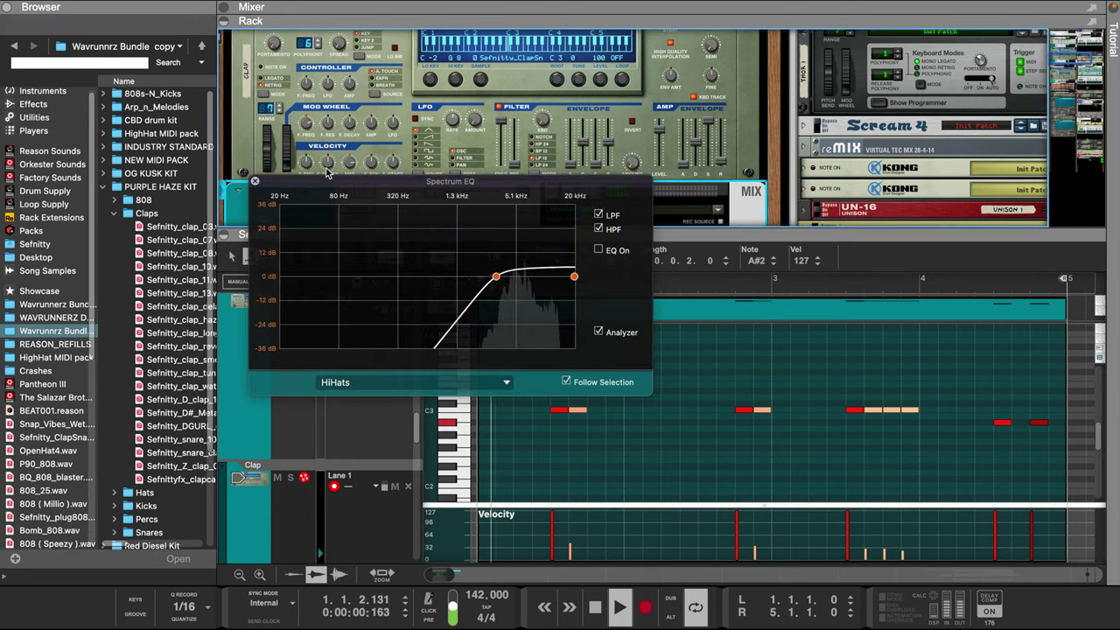
scroll(588, 79, down, 3)
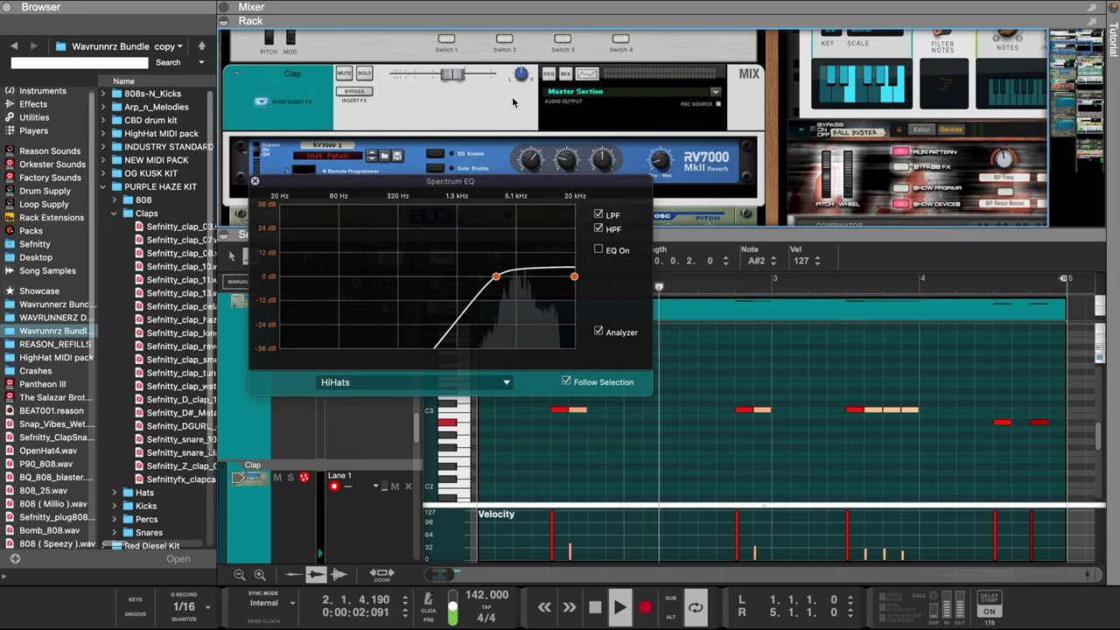
click(587, 76)
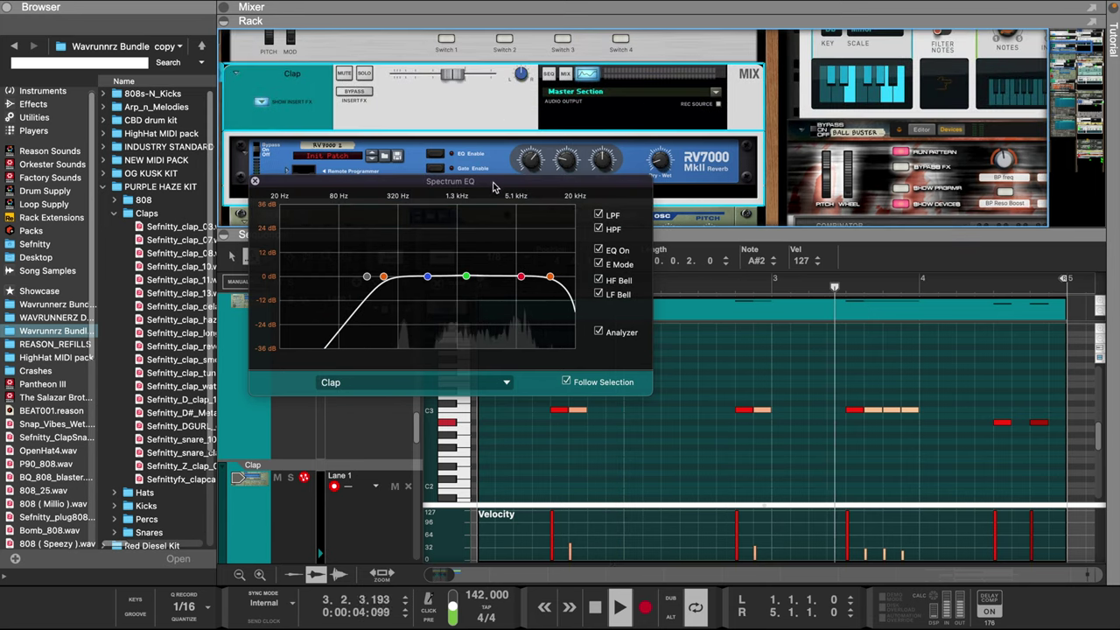
drag(494, 192, 489, 318)
Unfold the remote programmer of the Clap channel's RV7000 to examine its reverb settings, and close the Spectrum EQ
click(287, 171)
scroll(447, 151, down, 3)
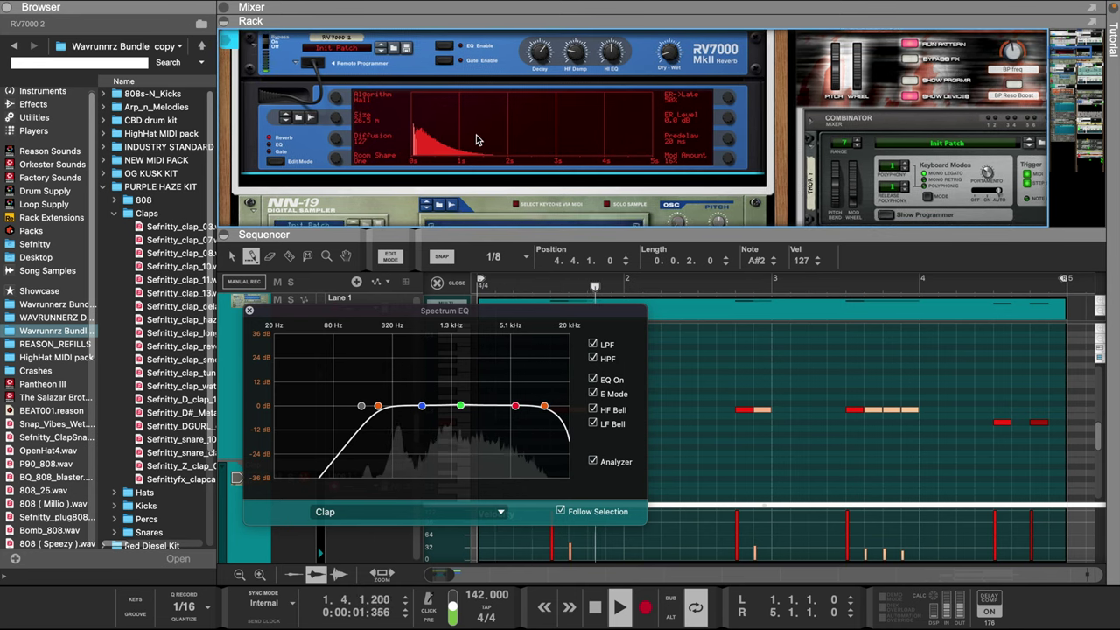
scroll(477, 140, up, 1)
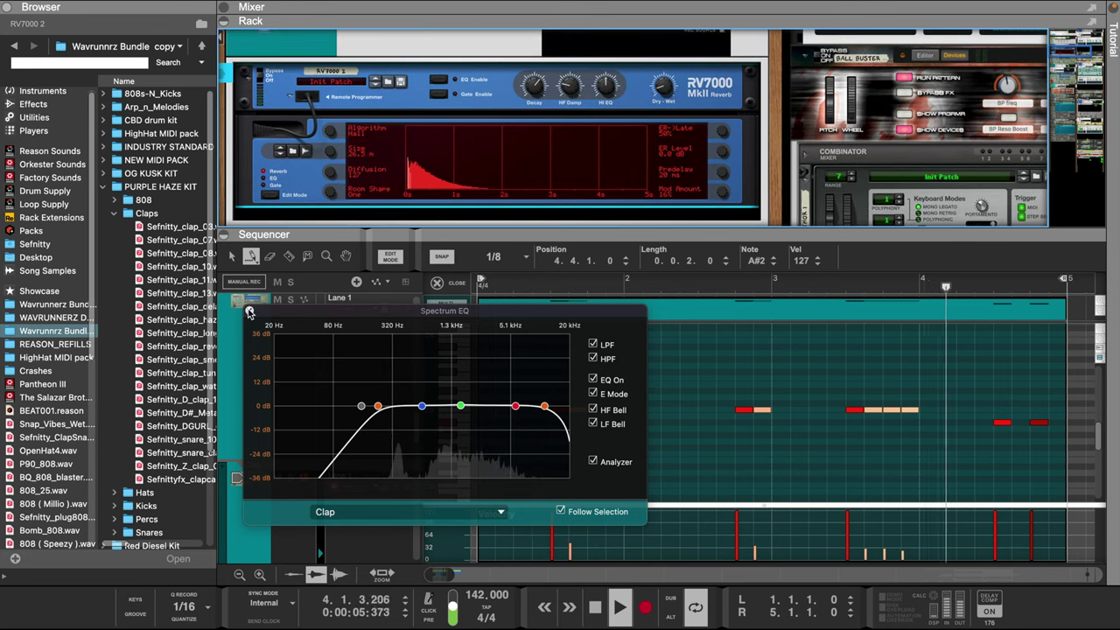
click(250, 312)
scroll(429, 116, left, 1)
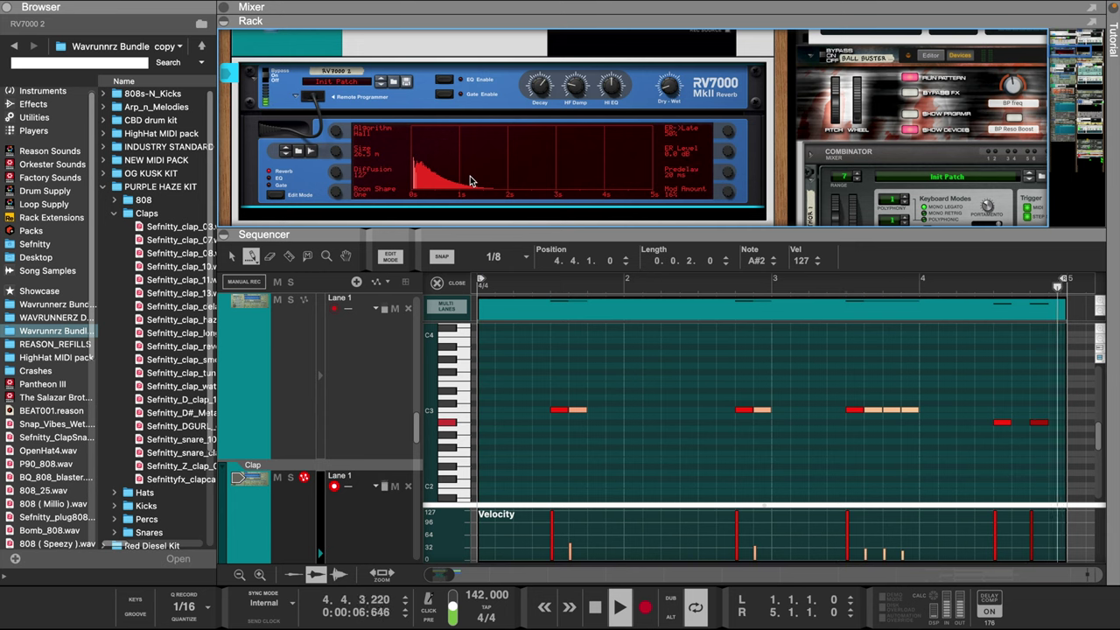
key(space)
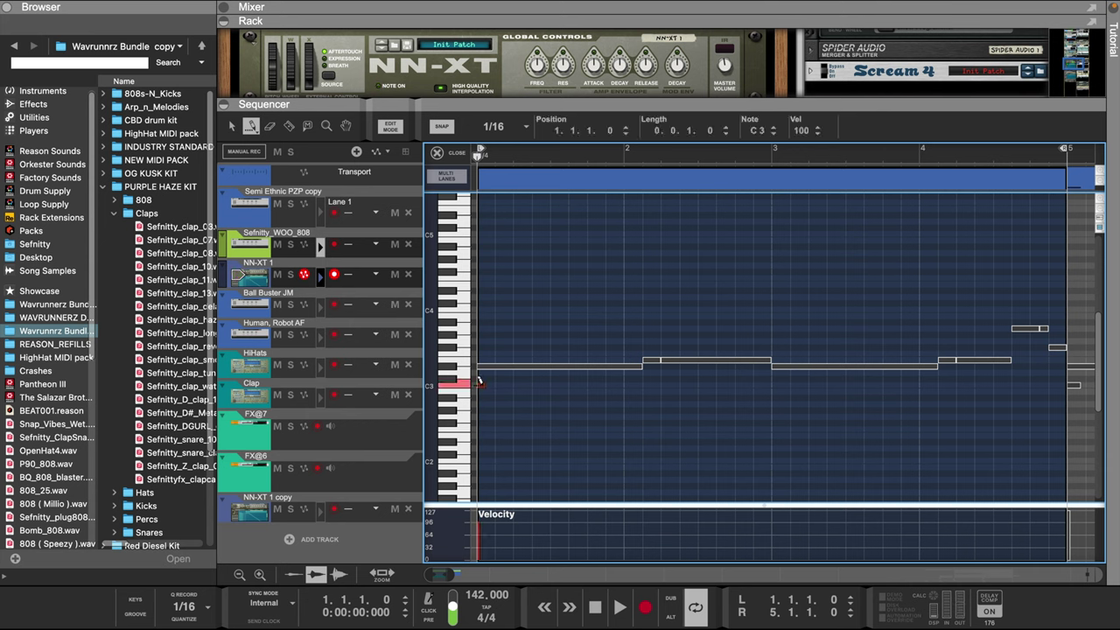
Draw 1/16 C3 notes in the NN-XT 1 clip at 1.1.1, 2.1.3, 2.2.1, 3.1.1, 4.1.3, 4.2.1, 4.3.3, 4.4.2 and 4.4.3, all at velocity 127
click(647, 385)
click(665, 385)
key(space)
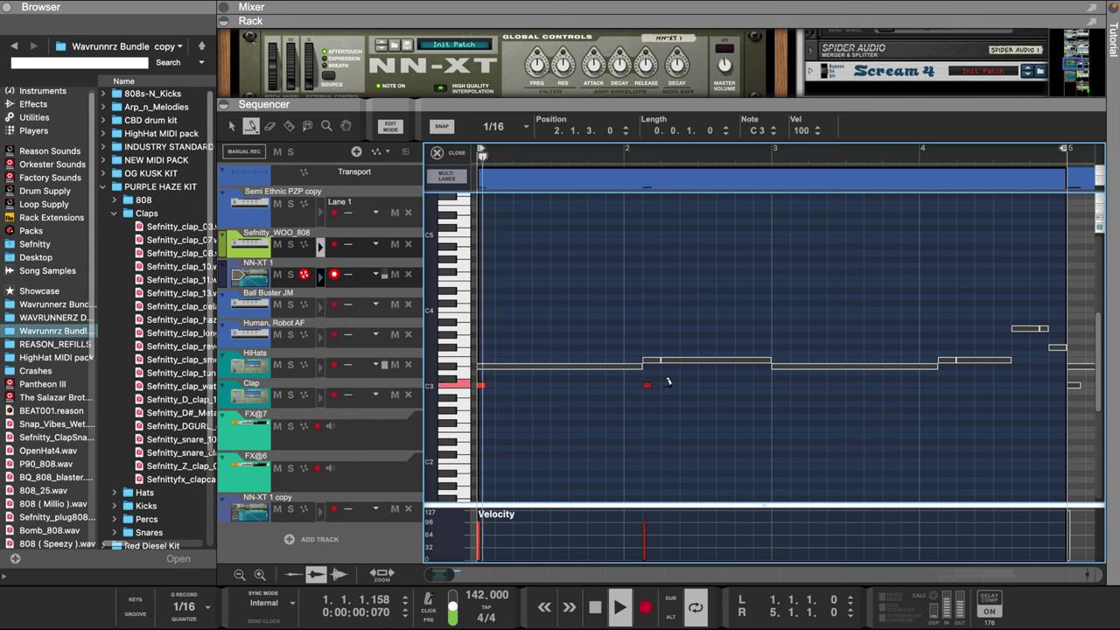
click(773, 384)
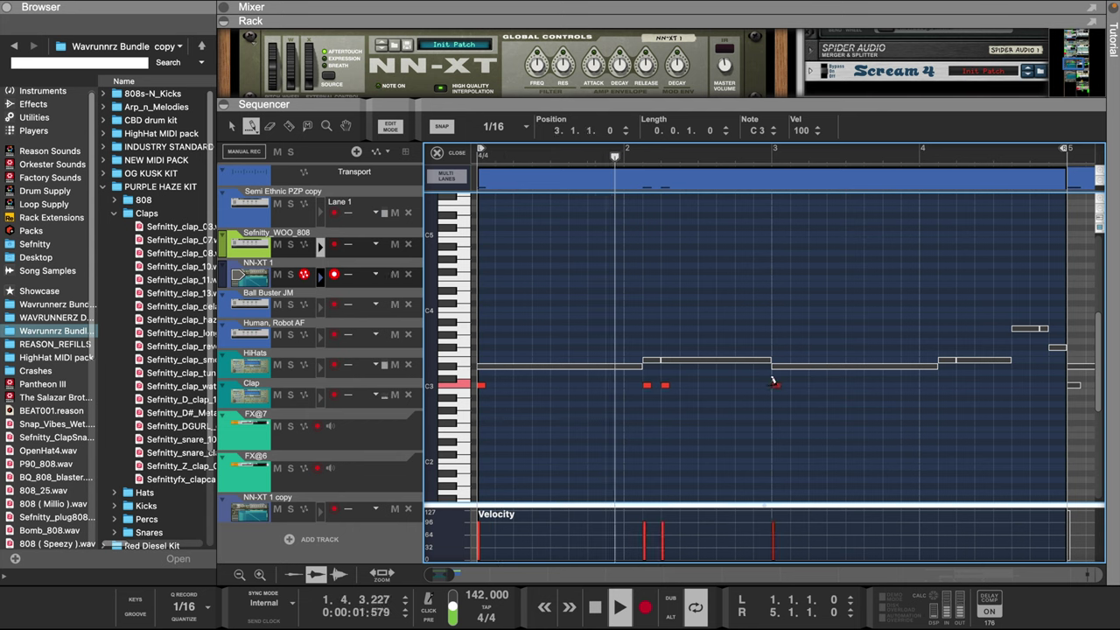
click(943, 385)
click(961, 385)
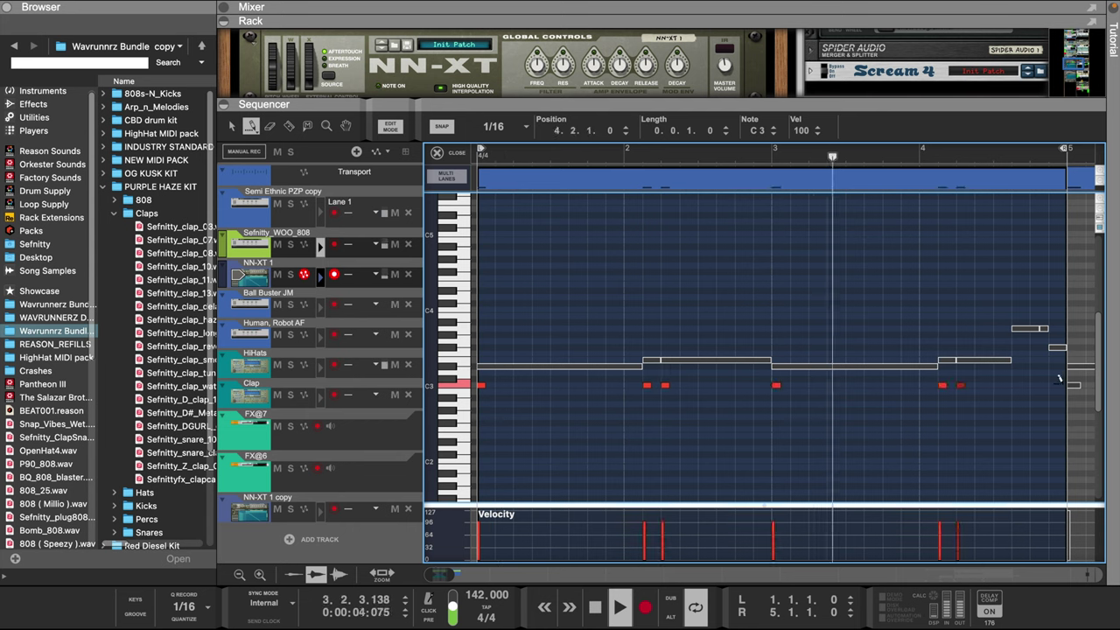
click(1016, 385)
click(1044, 385)
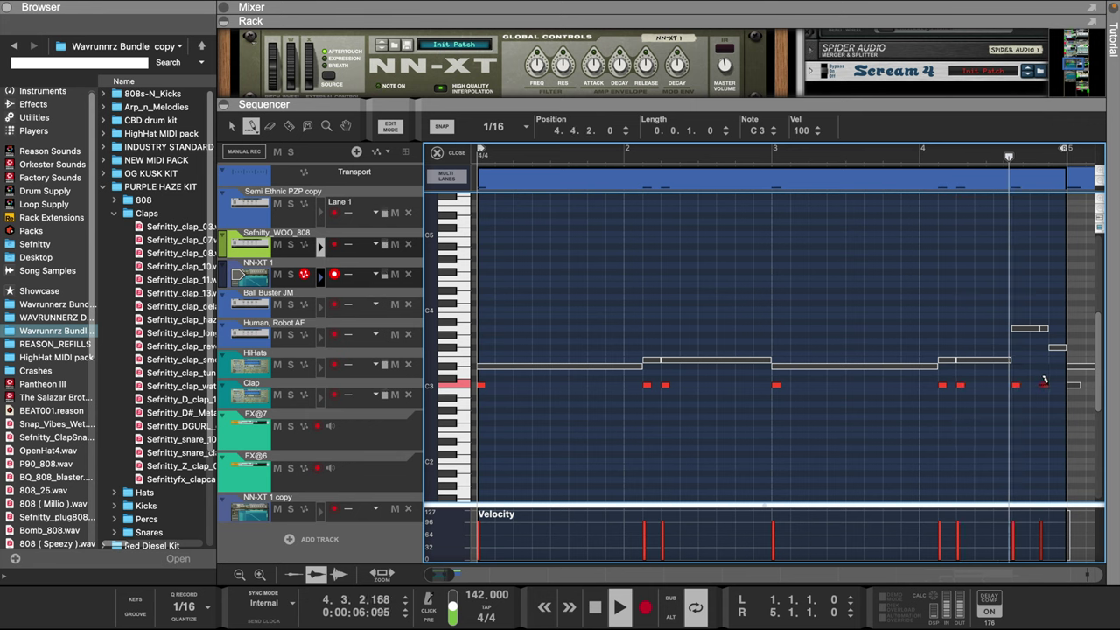
click(1053, 385)
drag(1063, 513, 473, 512)
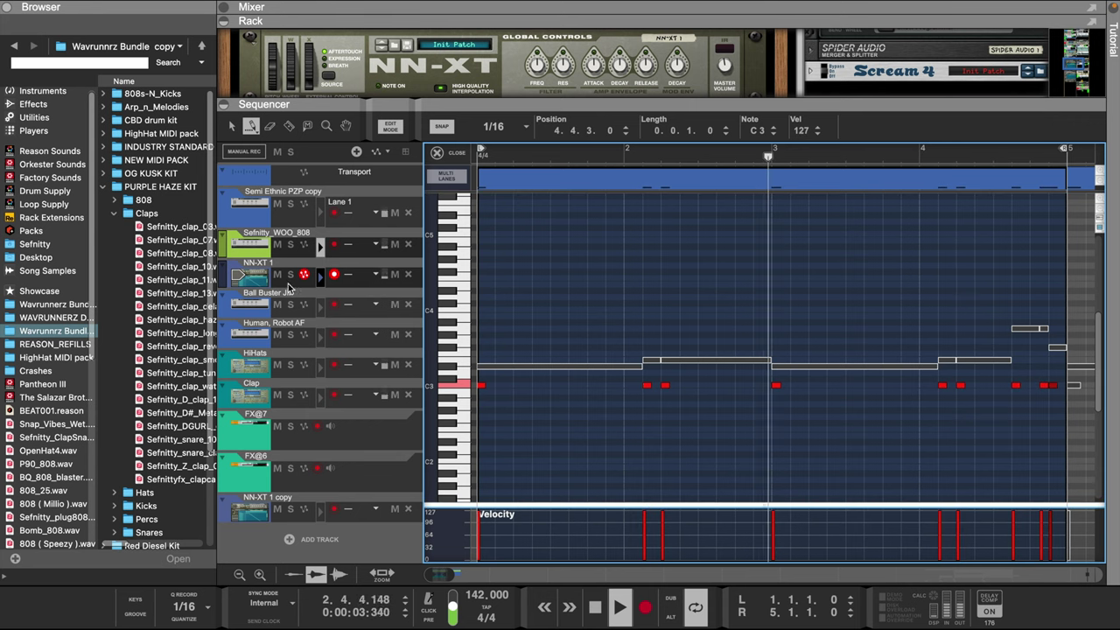
Expand the mixer over the rack to examine the channel levels and the master compressor during playback
click(320, 275)
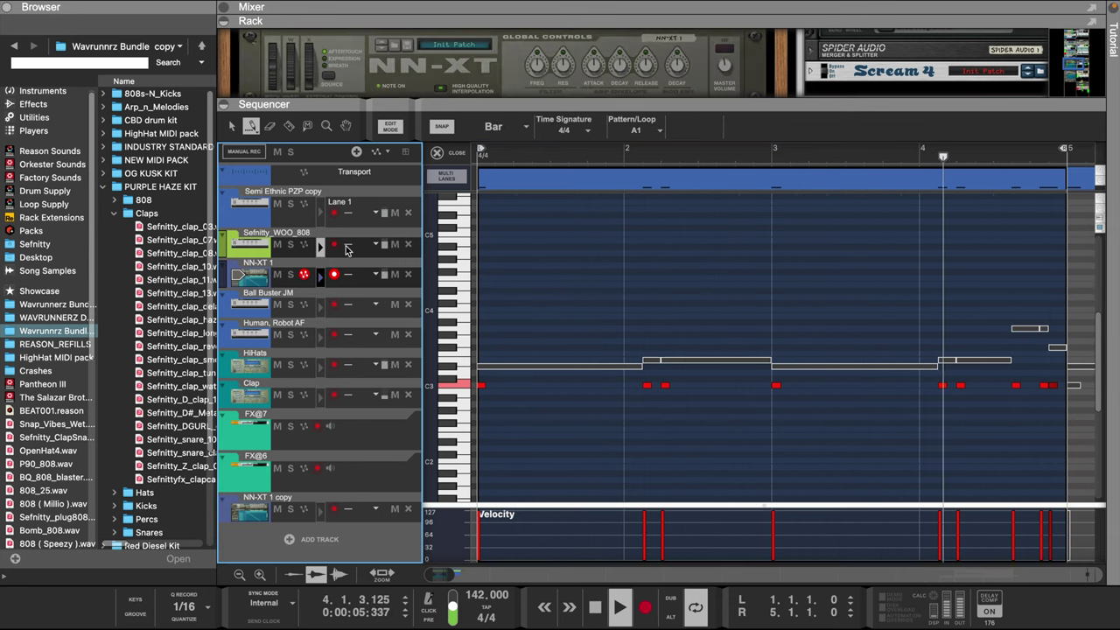
drag(508, 98, 493, 259)
scroll(449, 190, up, 5)
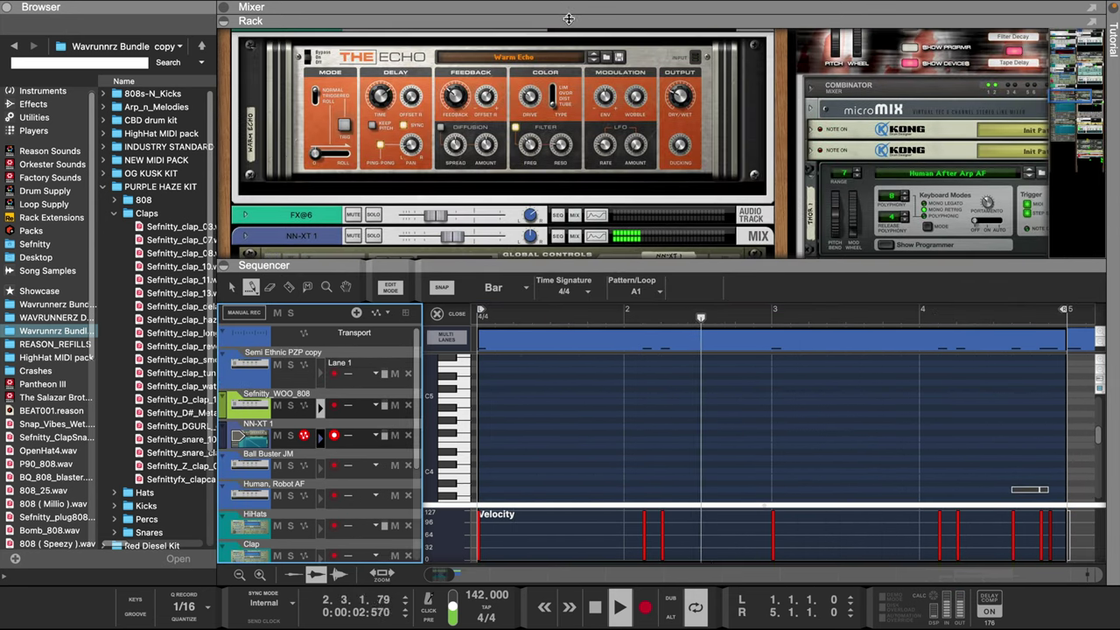
drag(569, 19, 569, 347)
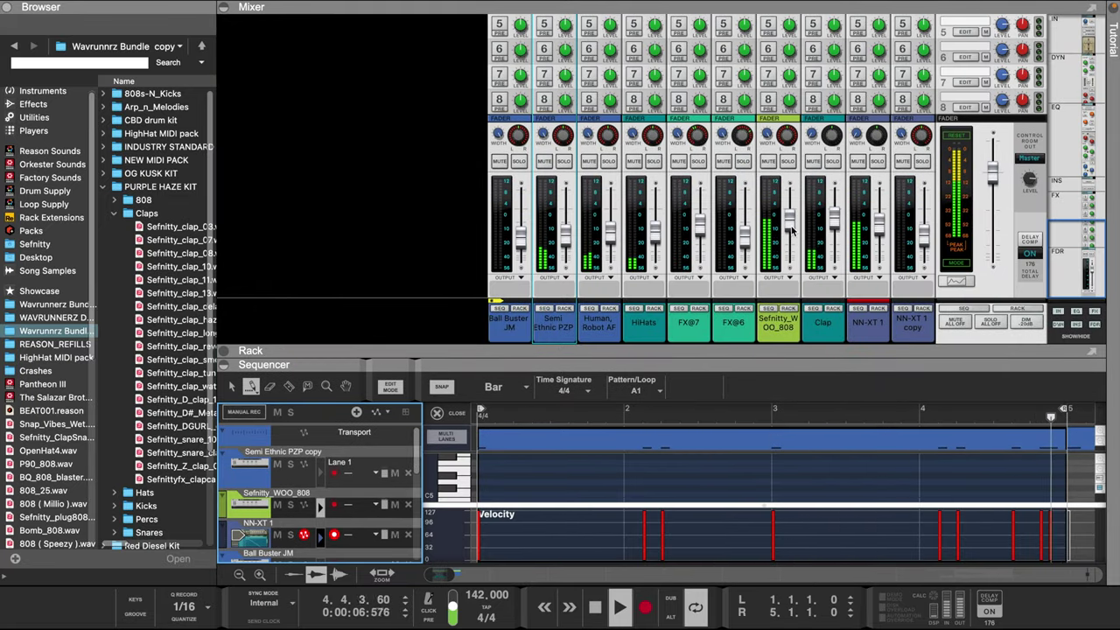
scroll(878, 228, up, 10)
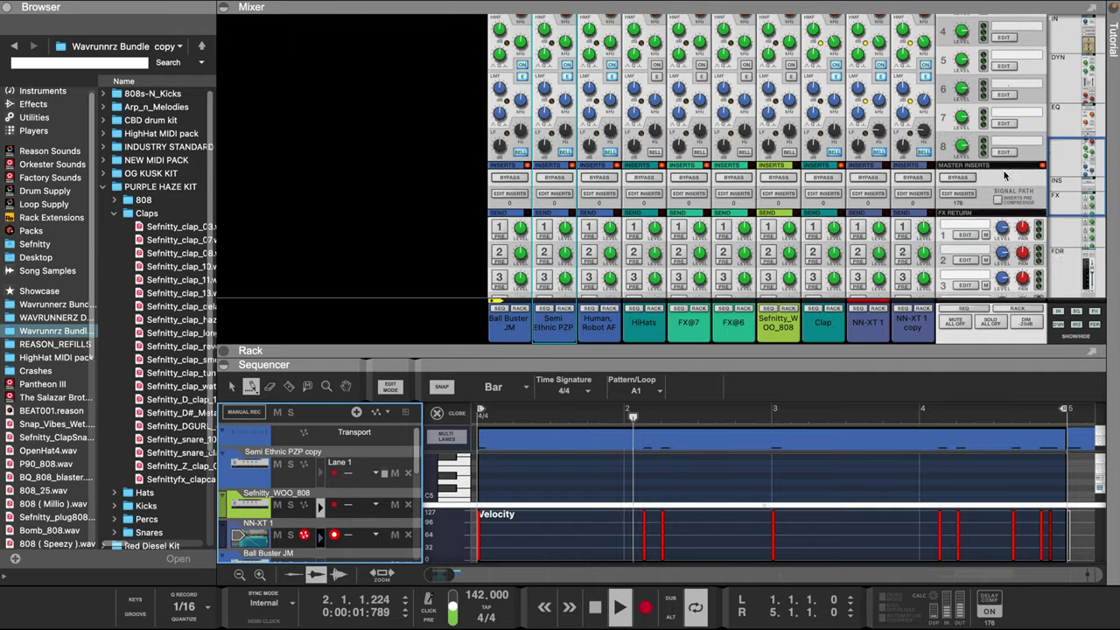
scroll(980, 210, down, 2)
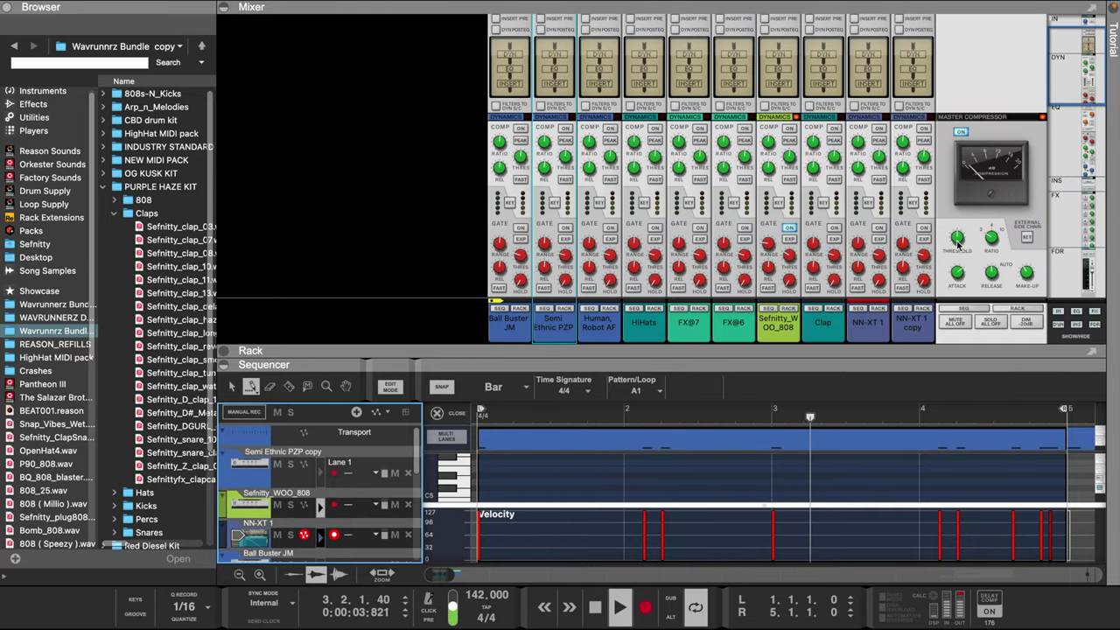
Set the master compressor's threshold to -11.10 dB, check the Clap channel's fader level, and stop playback
click(958, 241)
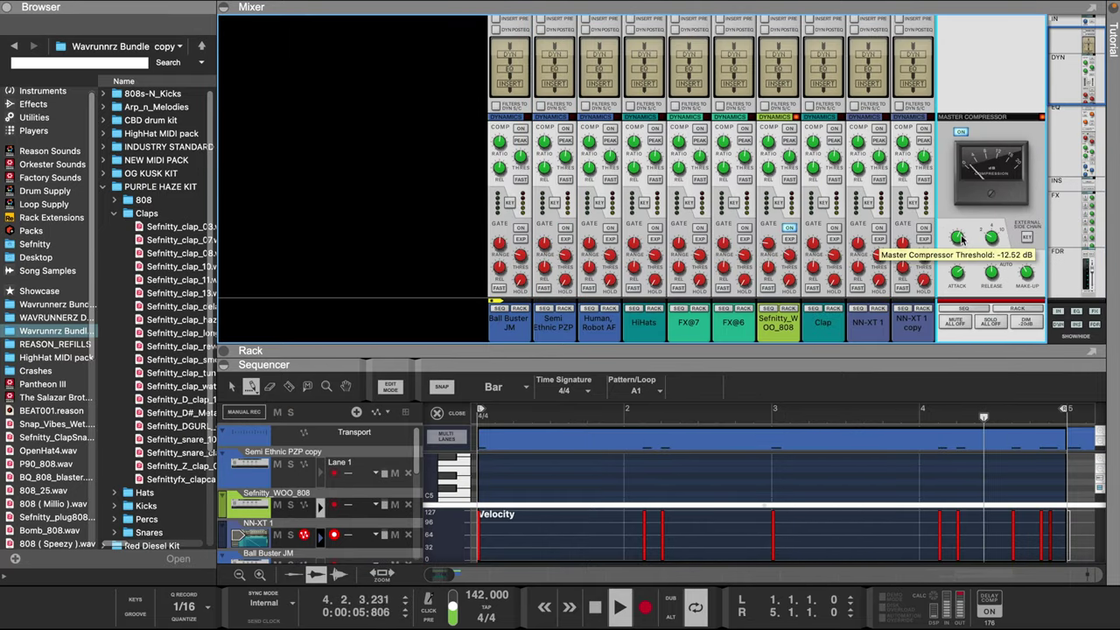
scroll(961, 238, up, 3)
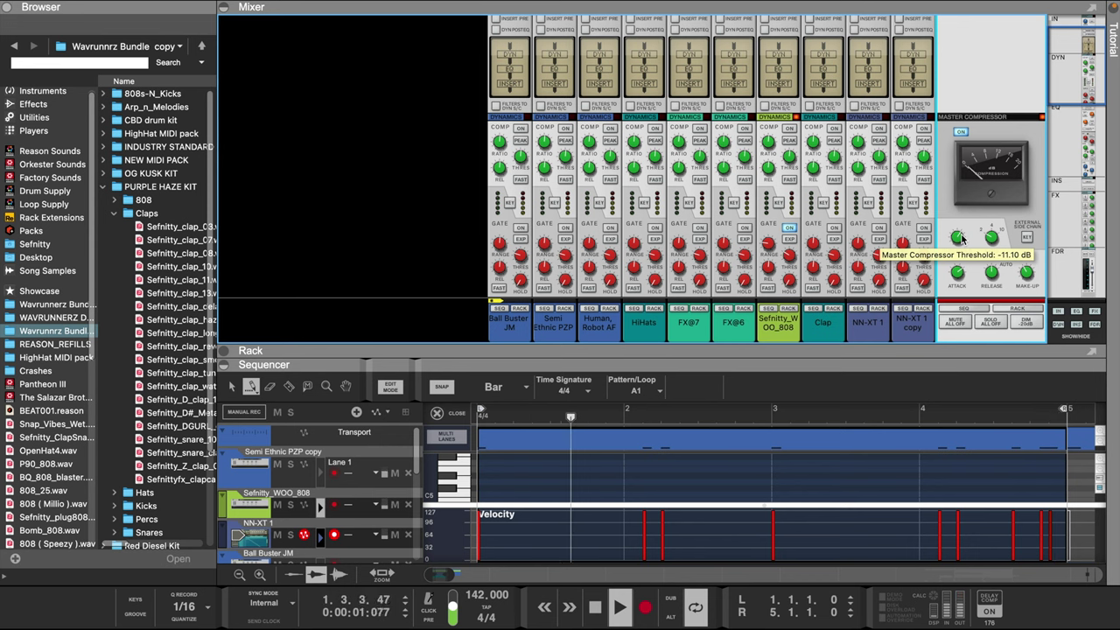
scroll(959, 238, down, 10)
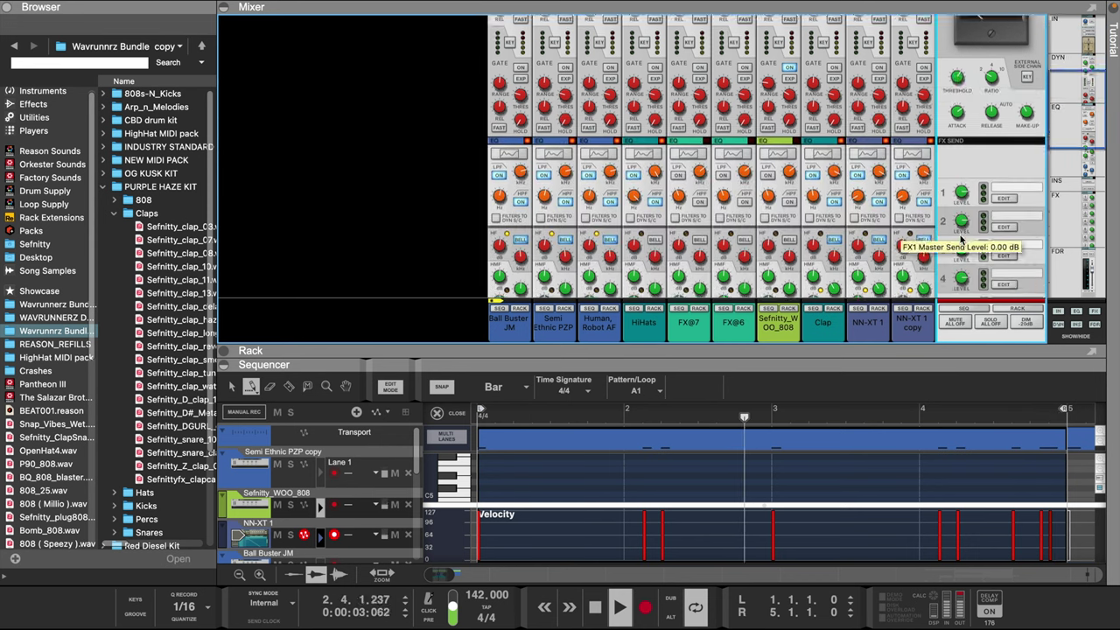
scroll(961, 238, down, 5)
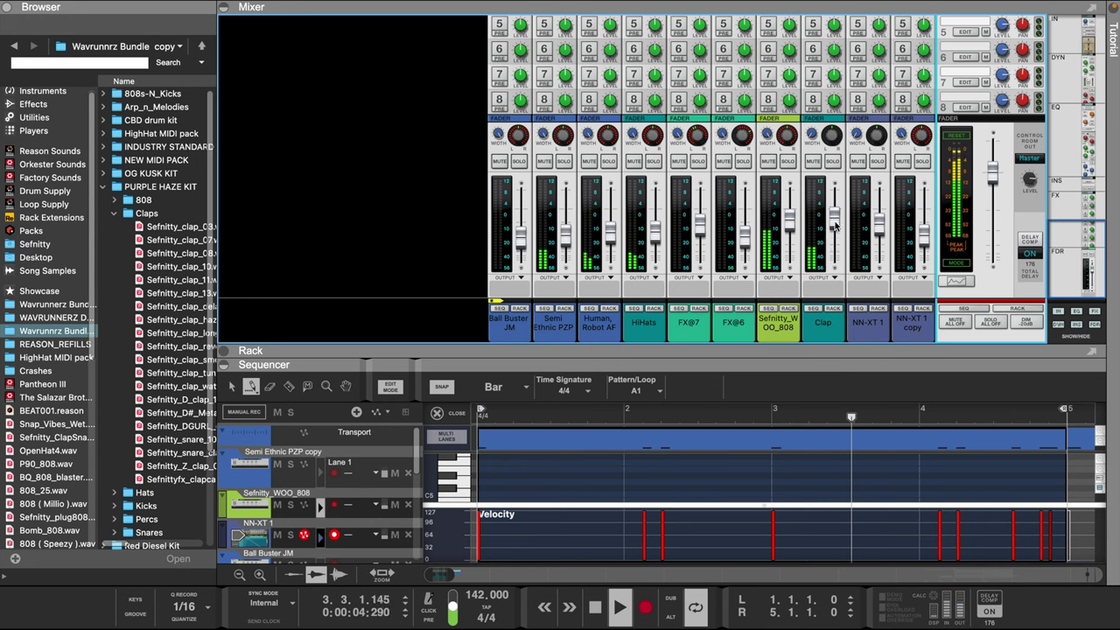
click(834, 227)
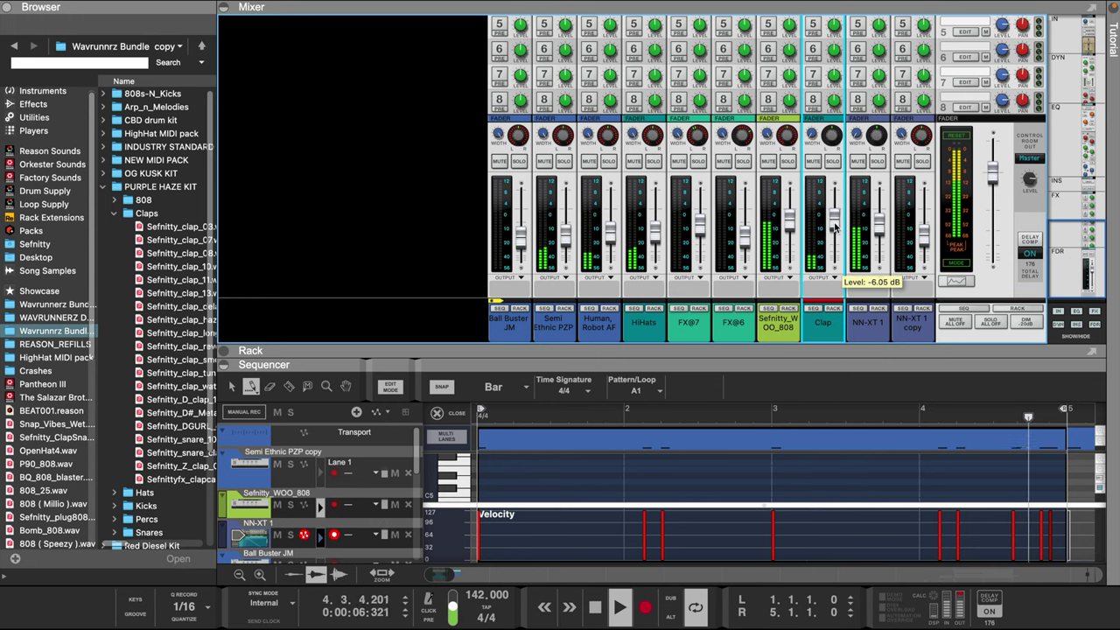
key(space)
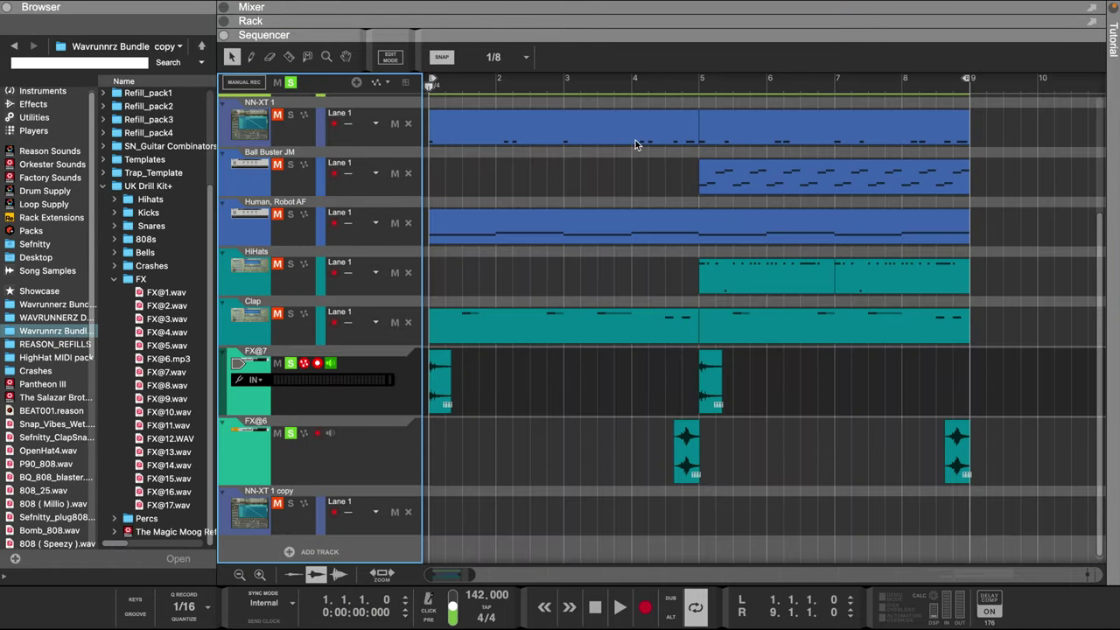
Play the soloed FX@7 and FX@6 tracks from position 4.3.1 to hear the transition into bar 5
click(667, 87)
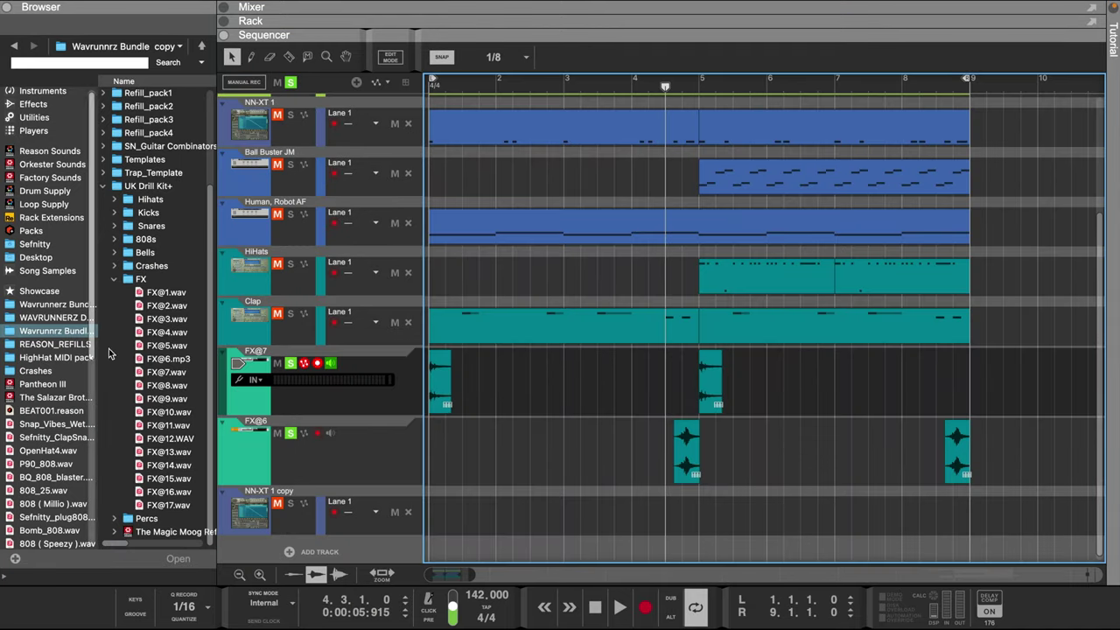
key(space)
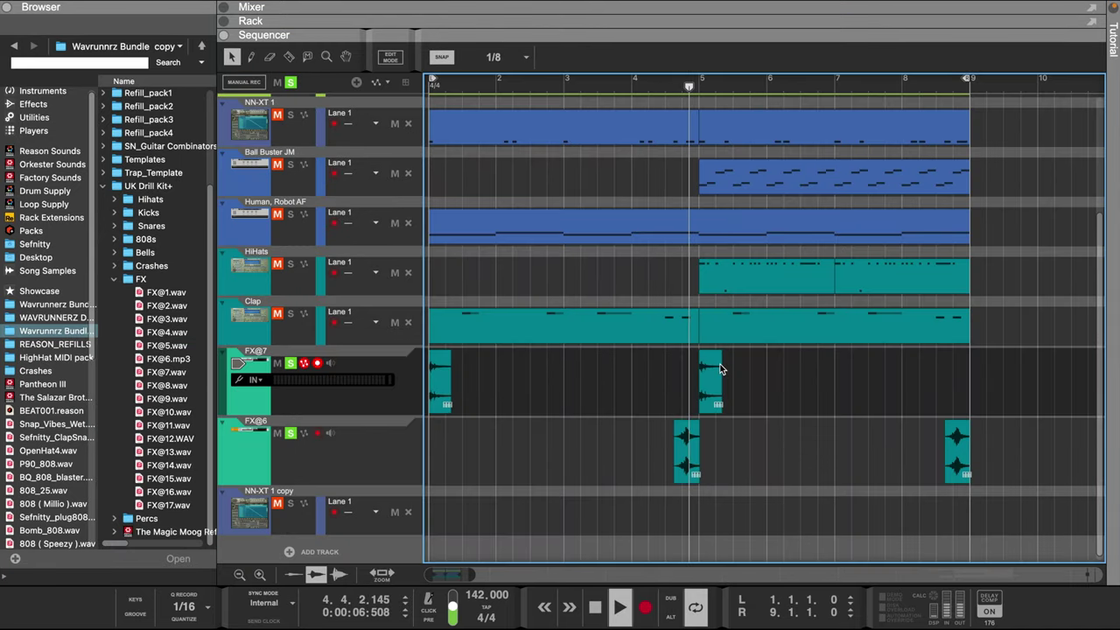
key(space)
key(space)
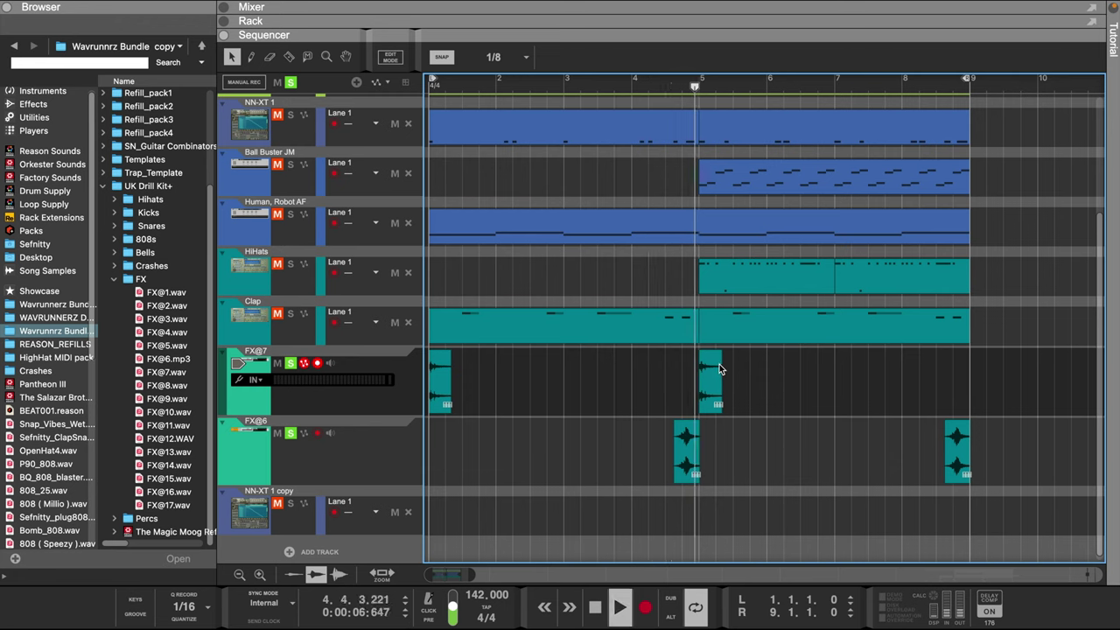
key(space)
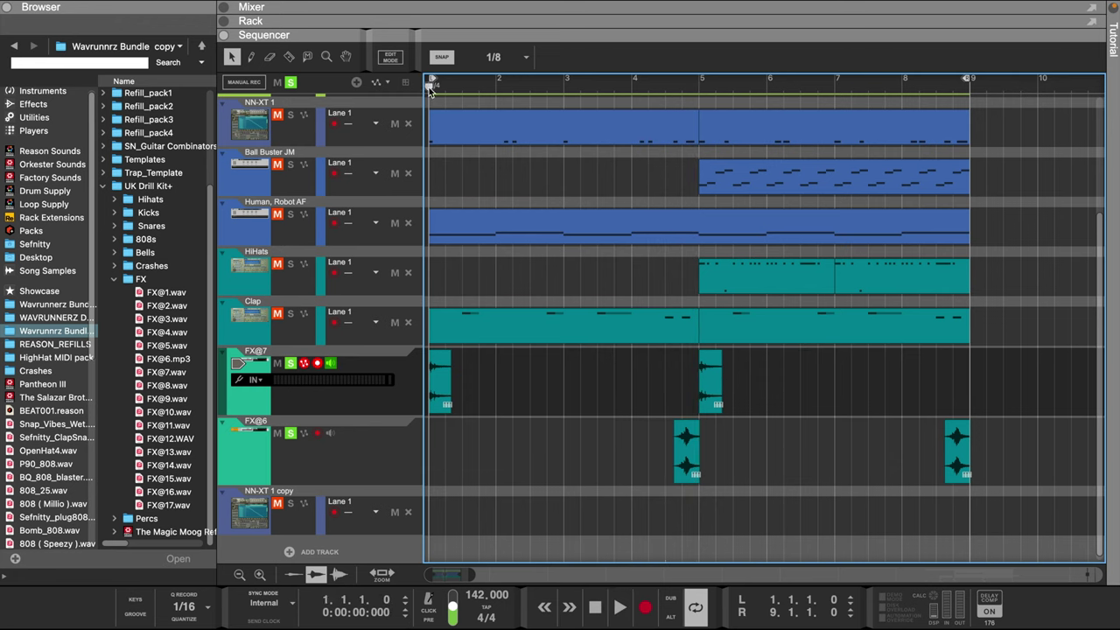
Play the full arrangement from bar 1 and move the loop start to bar 5
key(space)
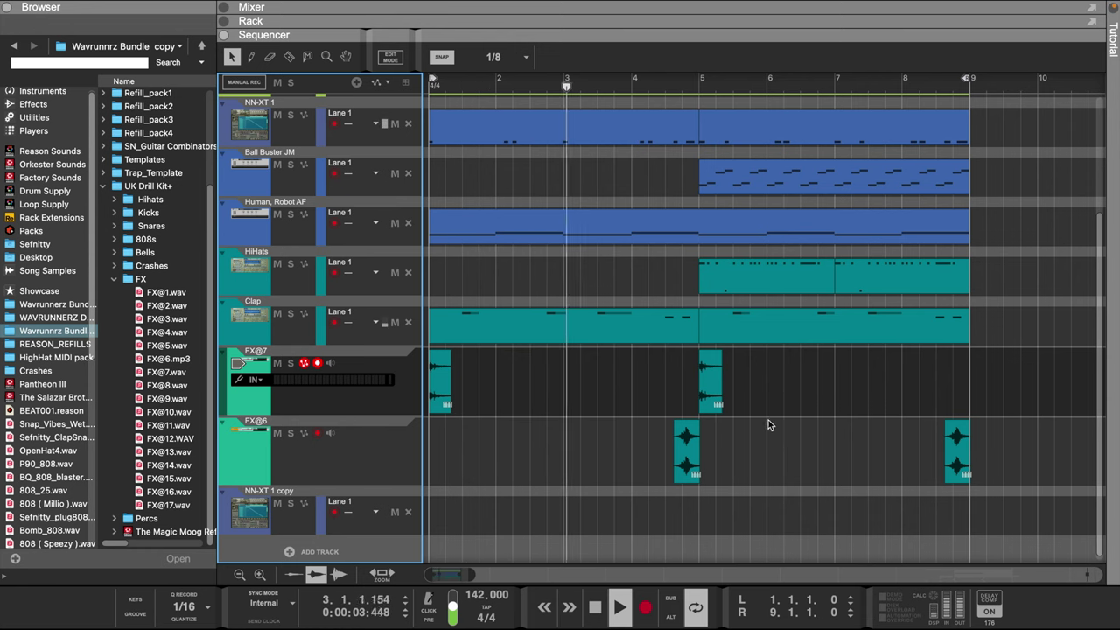
scroll(751, 387, up, 3)
scroll(751, 392, down, 1)
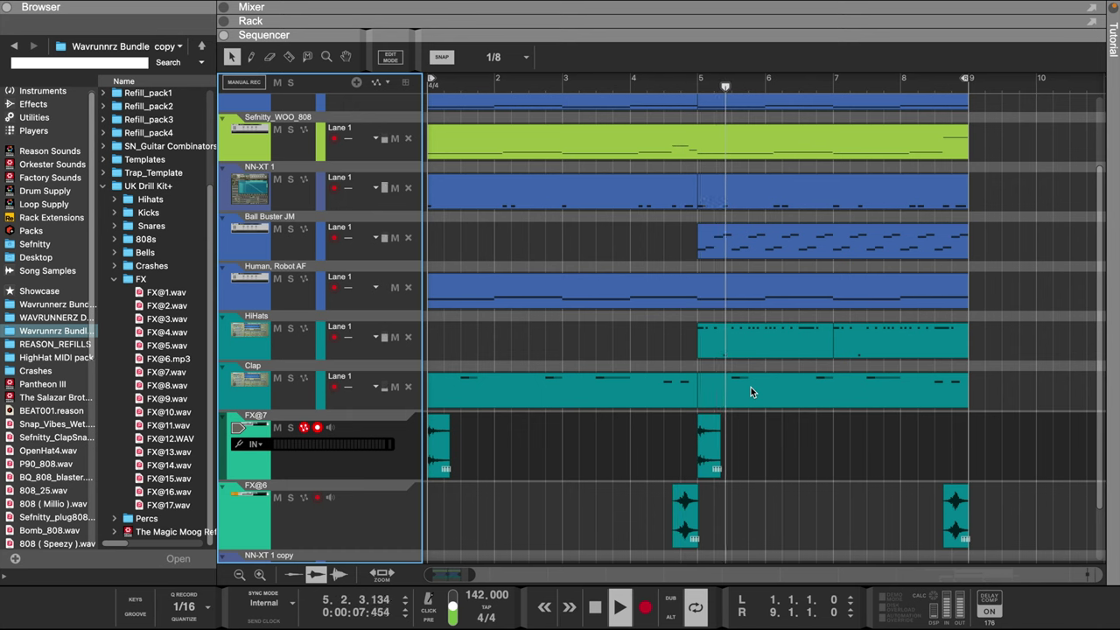
drag(431, 81, 698, 99)
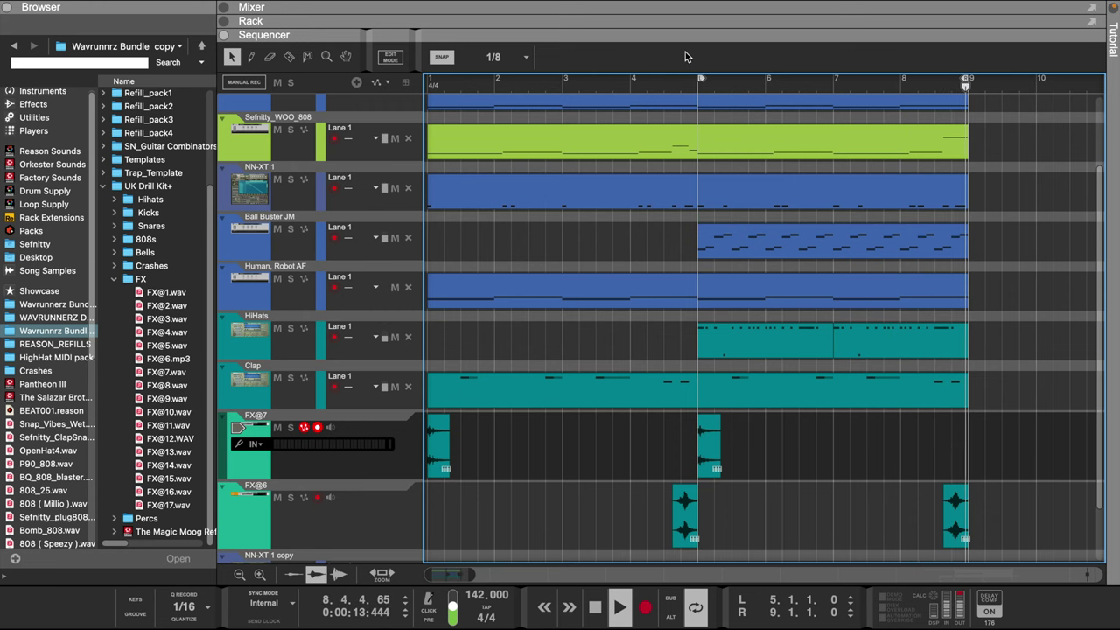
Return the loop start to bar 1 and examine the faders, sends, EQ and master compressor in the expanded mixer
drag(661, 27, 652, 392)
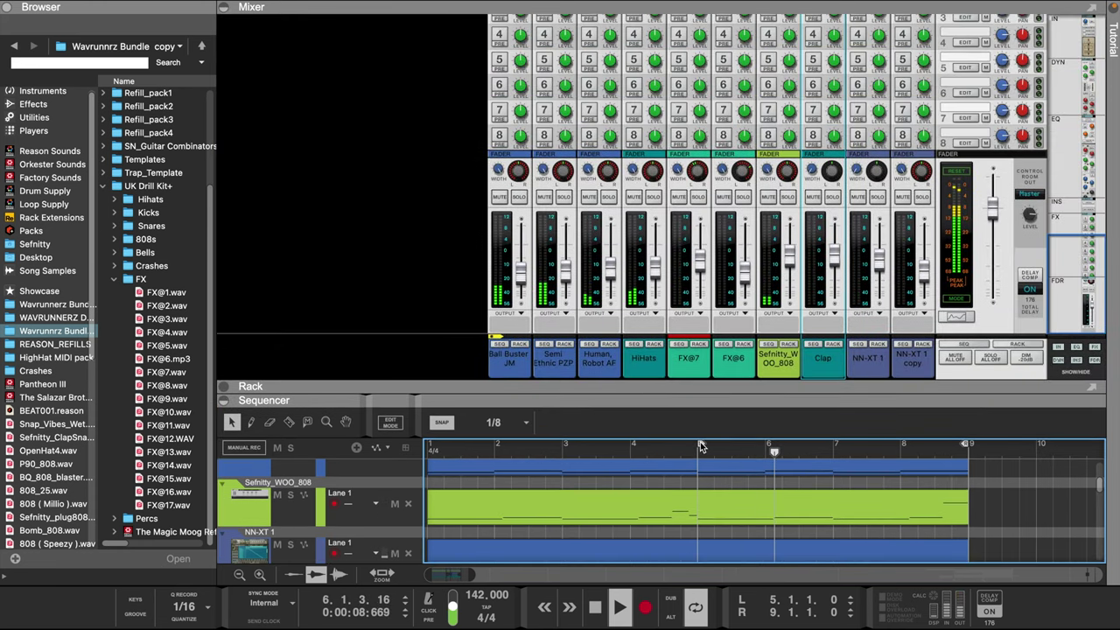
scroll(1015, 179, up, 2)
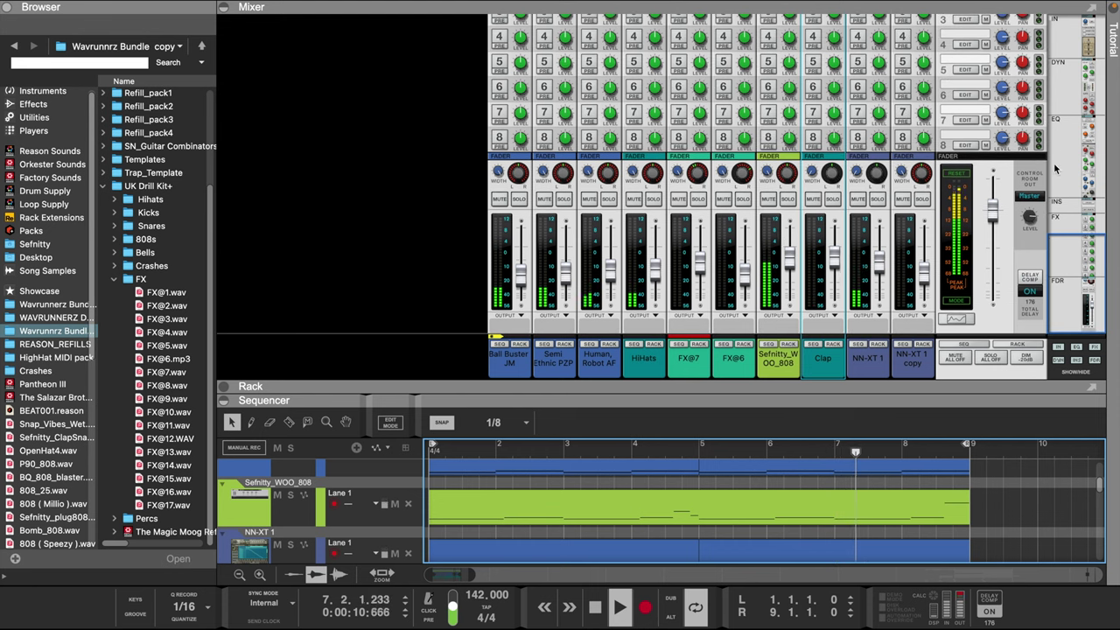
scroll(1015, 179, up, 10)
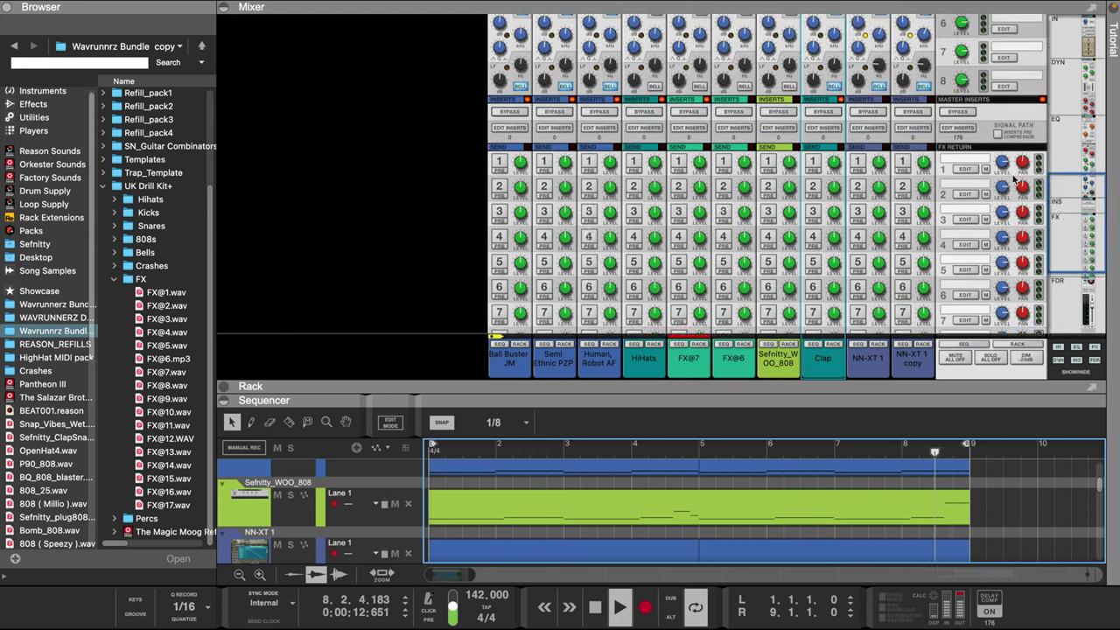
scroll(1015, 180, up, 4)
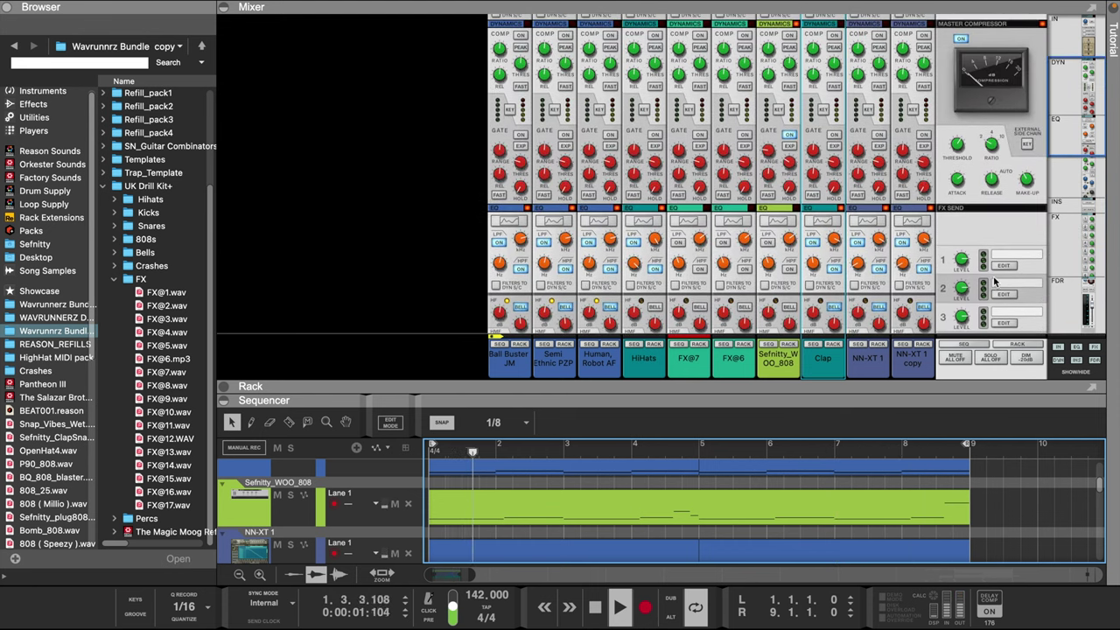
scroll(989, 265, down, 12)
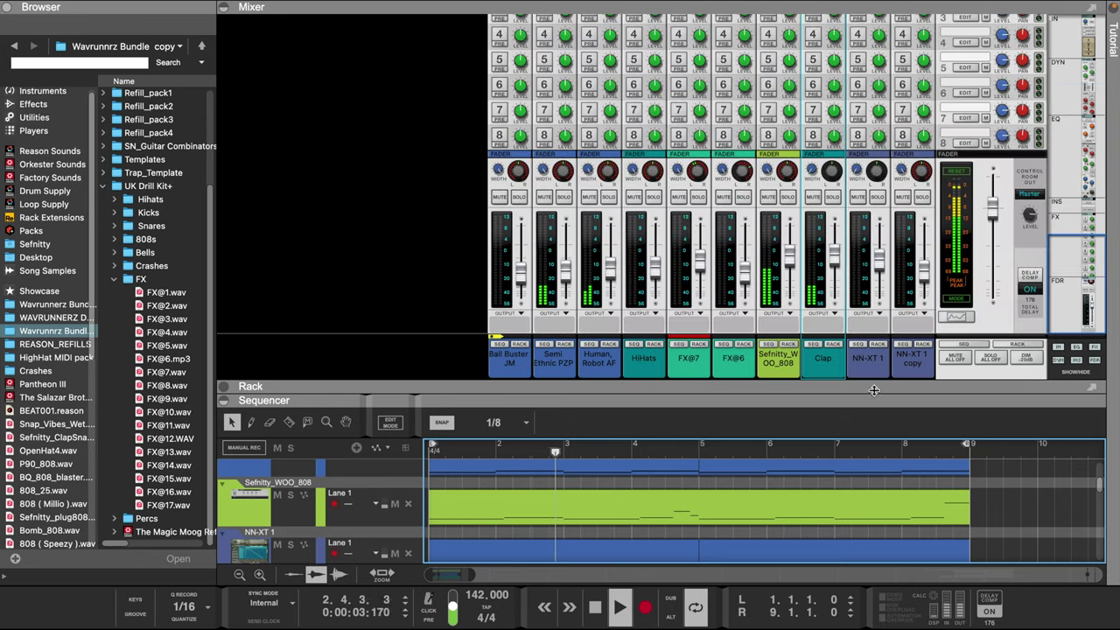
Expand the rack during playback to examine The Echo, the Human, Robot AF devices, the Master Section and the Sefnitty_WOO_808 channel
drag(874, 391, 672, 5)
scroll(707, 231, up, 5)
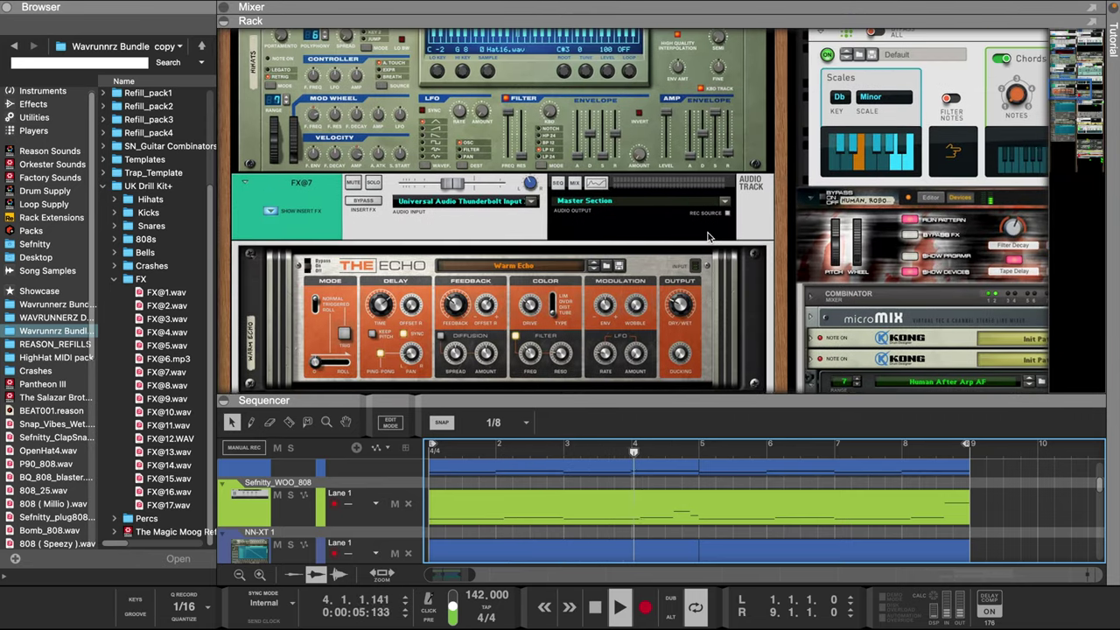
scroll(709, 236, down, 5)
scroll(707, 232, right, 8)
scroll(709, 229, up, 3)
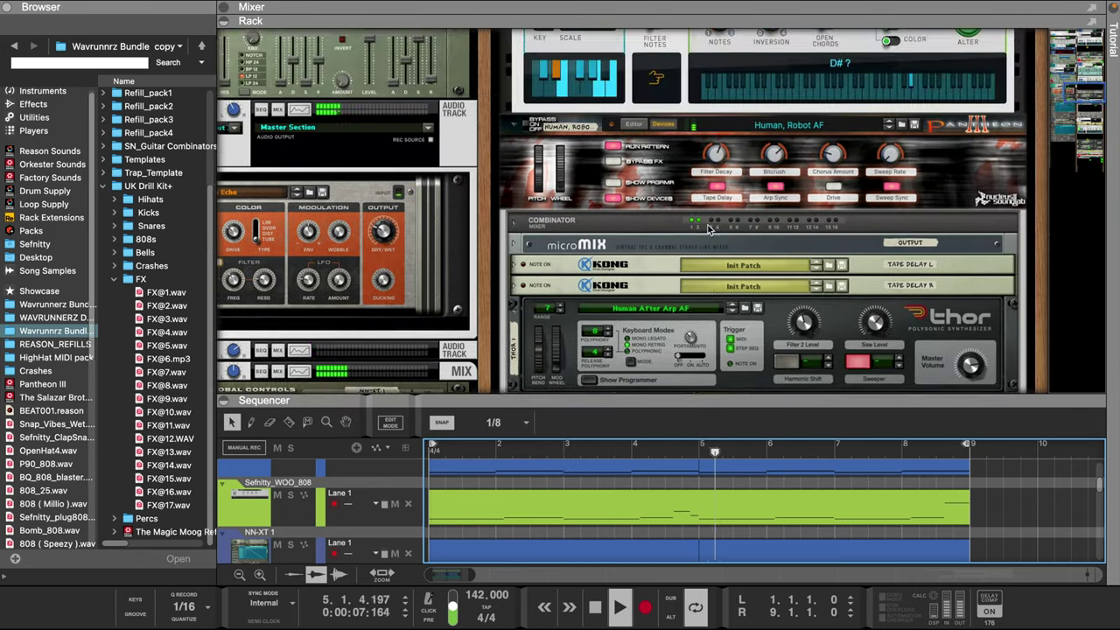
scroll(710, 229, up, 10)
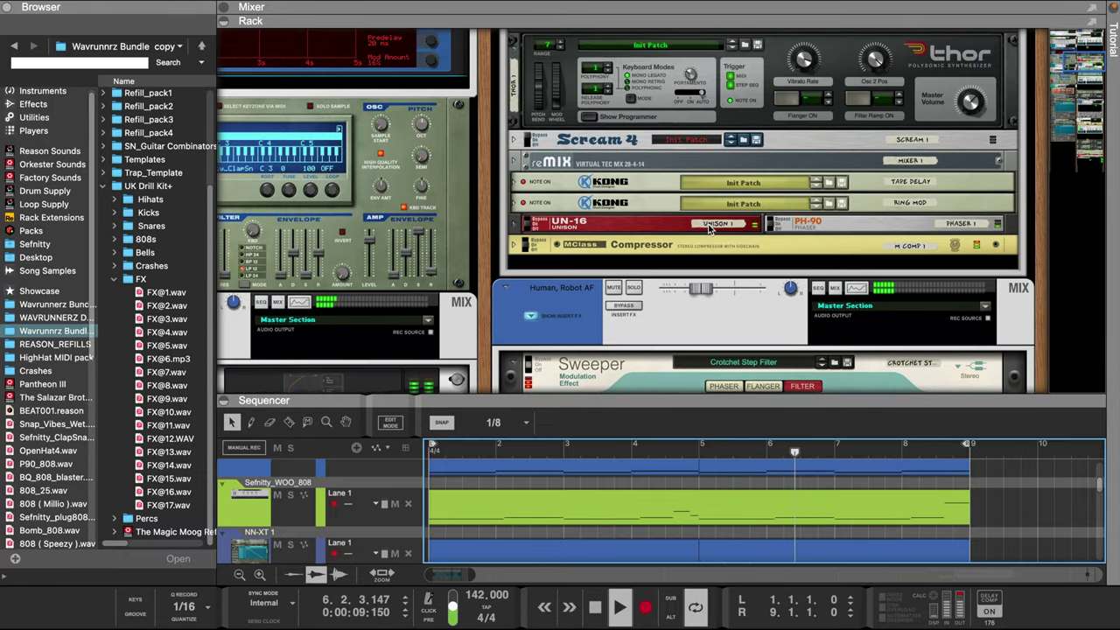
scroll(709, 229, up, 10)
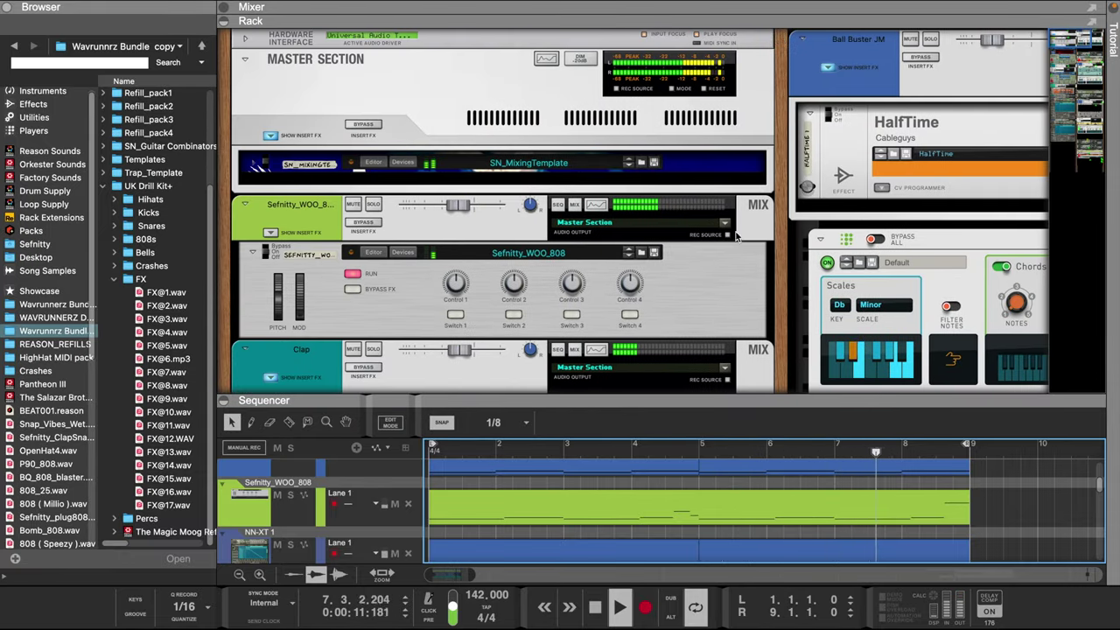
scroll(911, 280, down, 6)
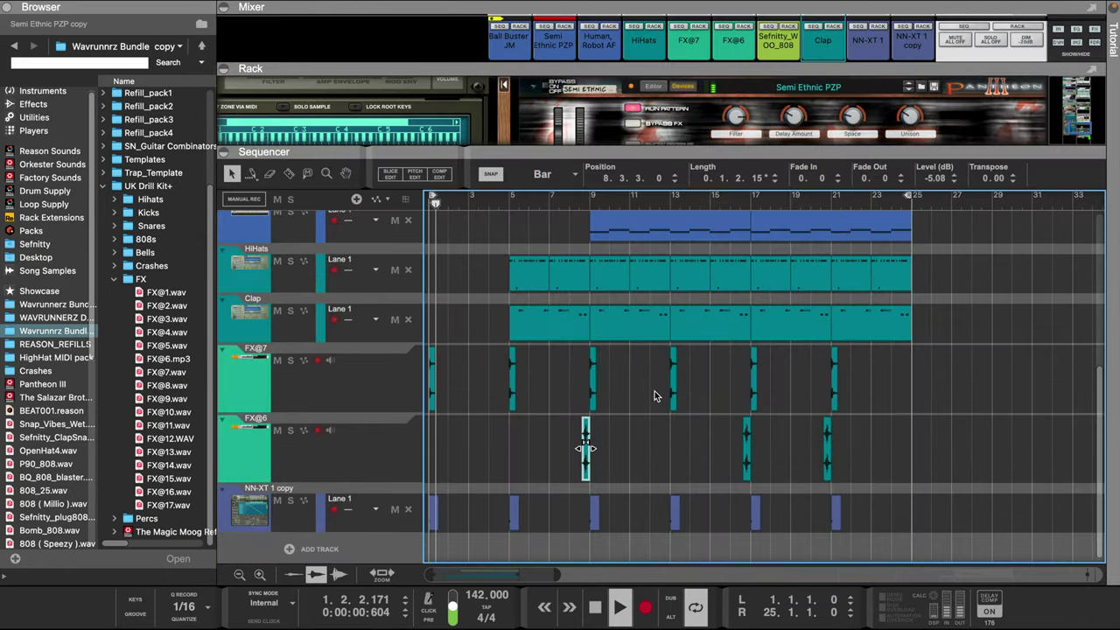
Examine the 24-bar arrangement and the notes of the Semi Ethnic PZP copy clip at bar 5, and close the note editor
scroll(647, 386, up, 3)
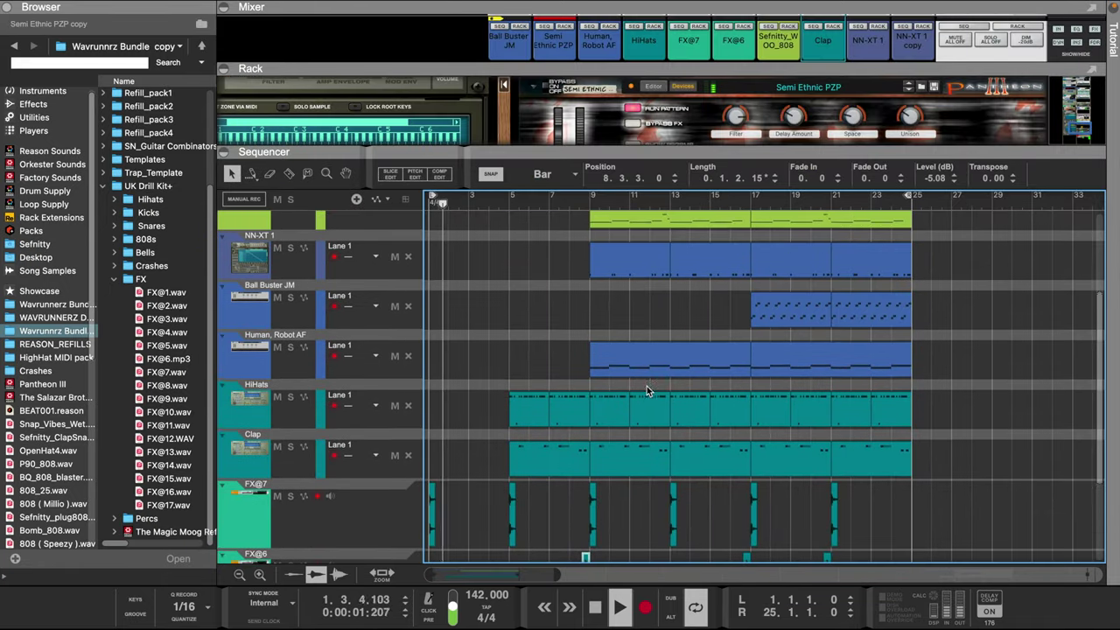
click(238, 575)
click(239, 576)
mouse_move(597, 69)
mouse_down()
mouse_move(600, 317)
mouse_move(597, 70)
mouse_up()
scroll(612, 500, up, 3)
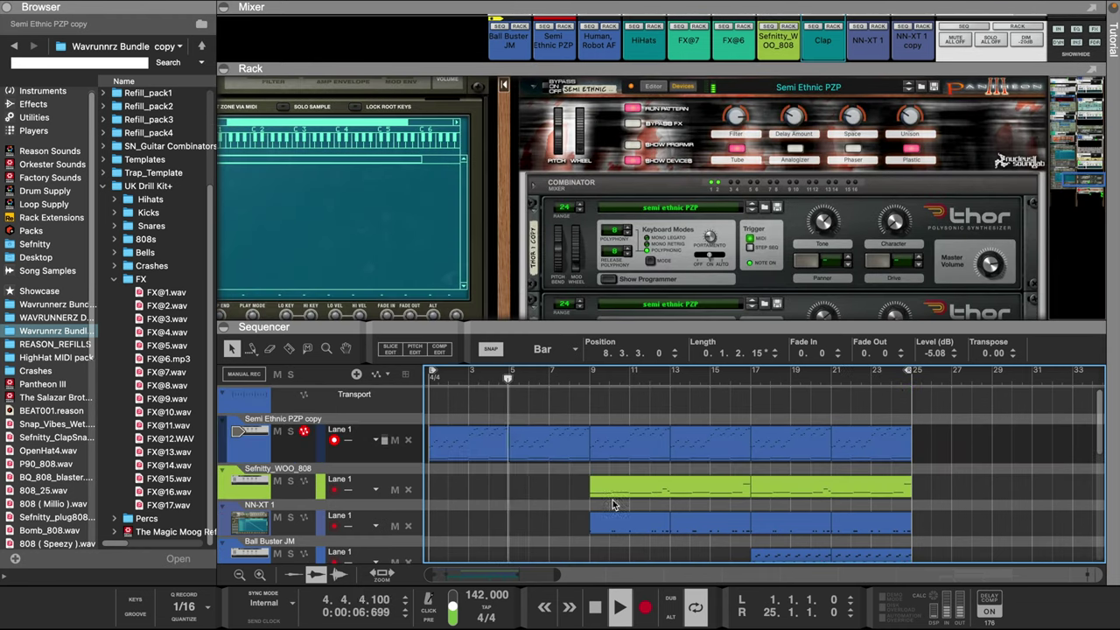
double_click(548, 446)
drag(678, 327, 678, 151)
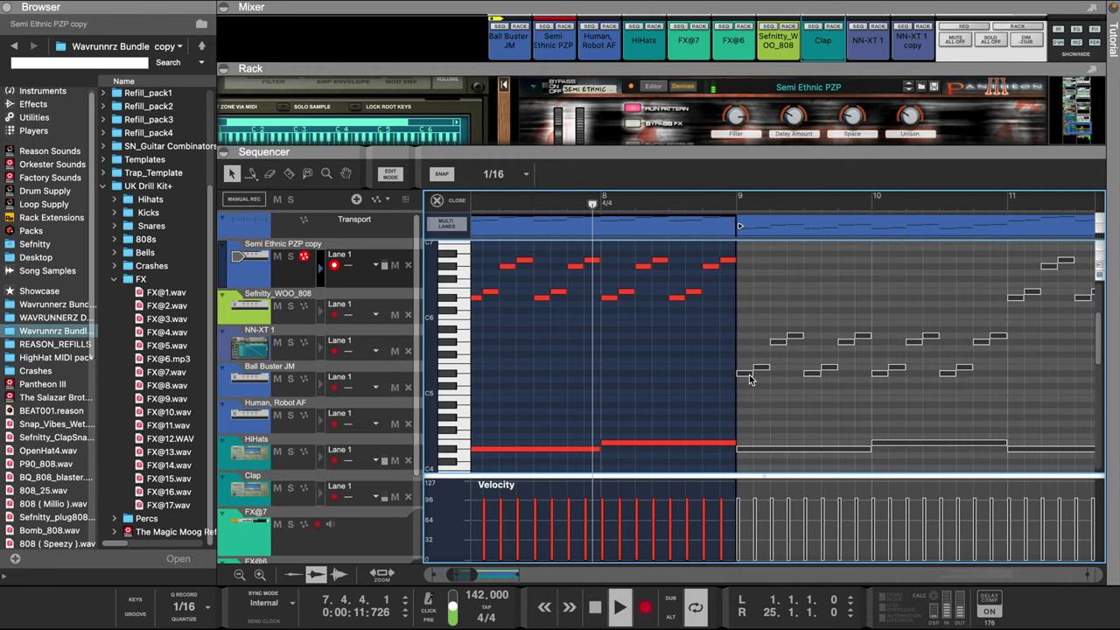
click(750, 374)
click(448, 207)
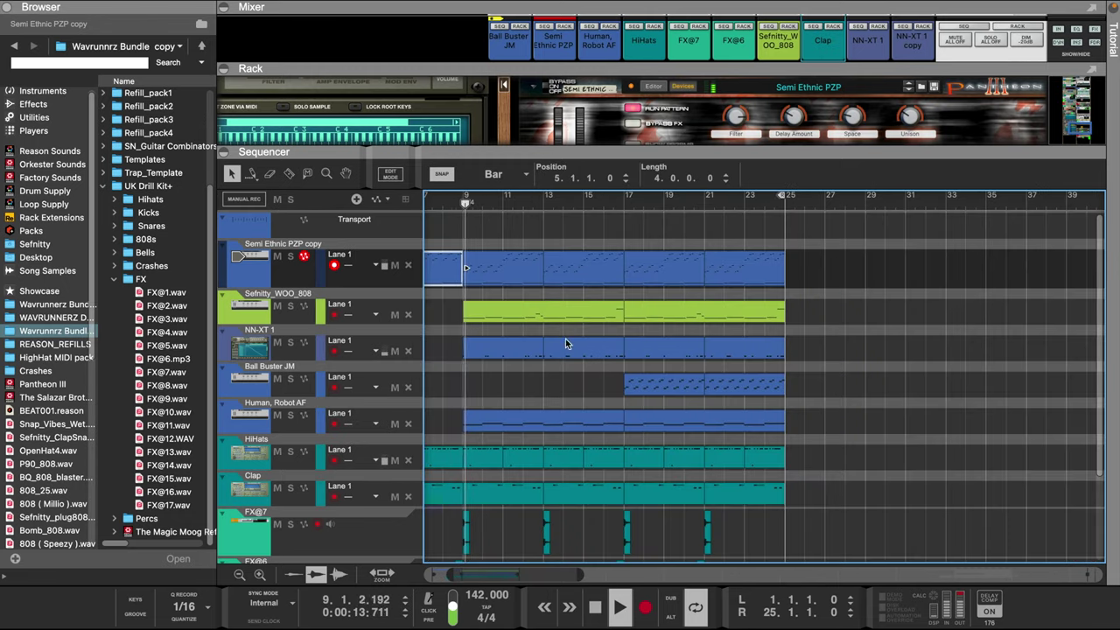
During playback, examine the mixer's faders and sends, and the NN-XT, The Echo and Synchronous devices in the expanded rack
drag(585, 66, 586, 307)
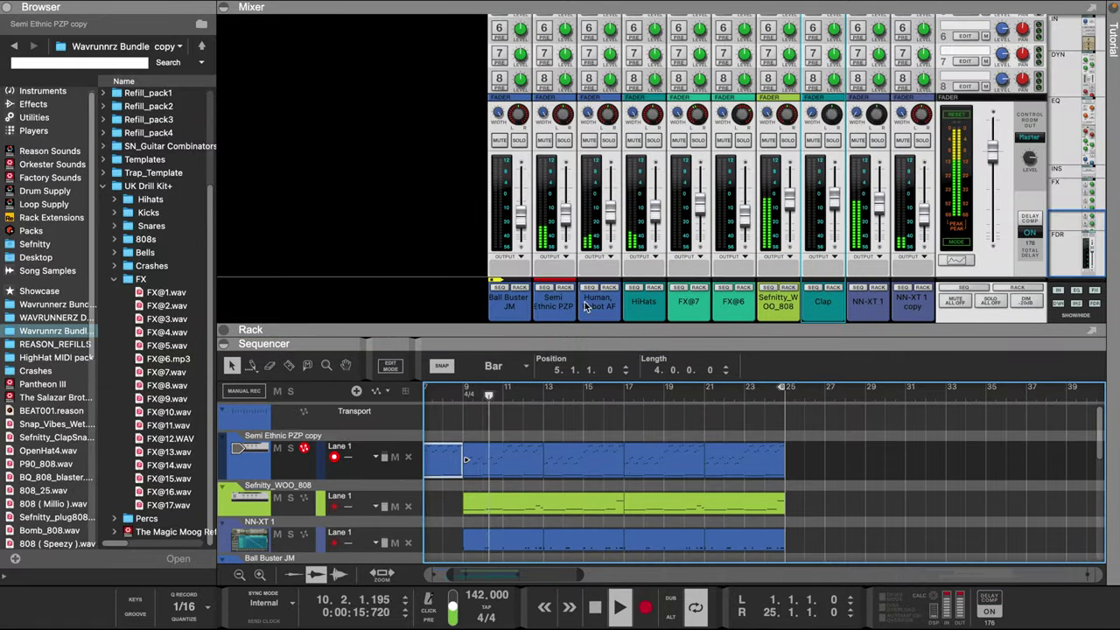
scroll(943, 162, up, 5)
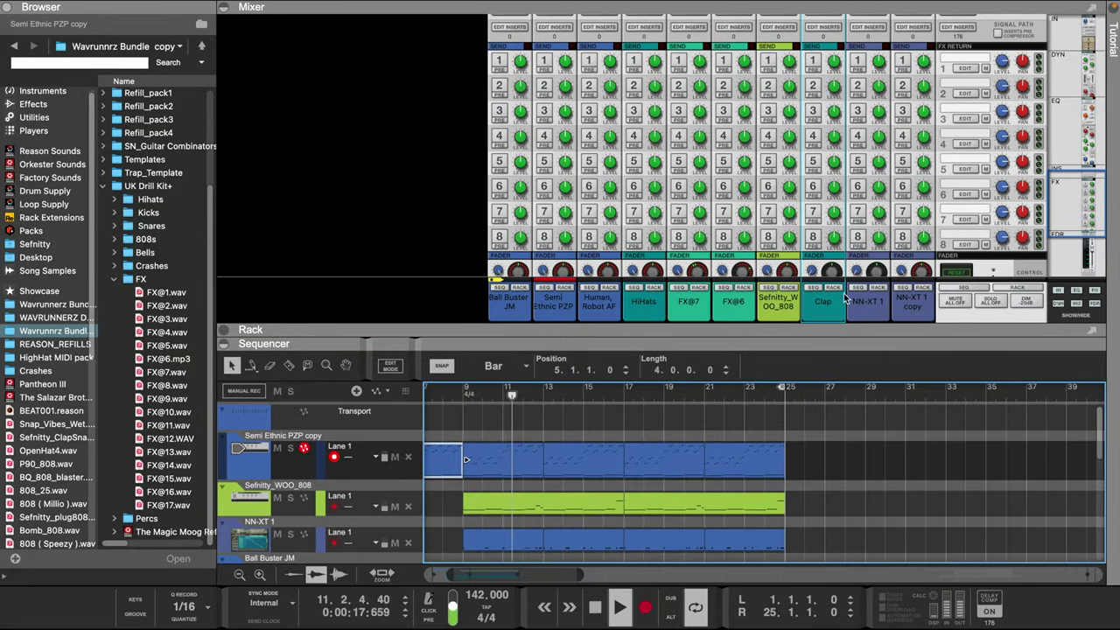
drag(833, 329, 730, 6)
scroll(696, 168, up, 5)
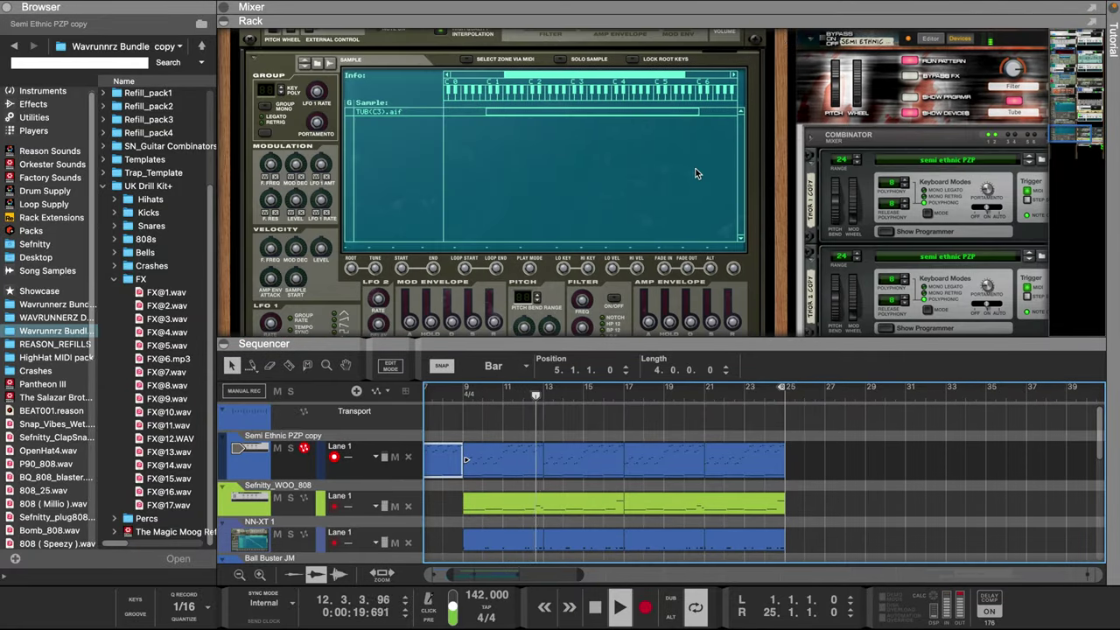
scroll(695, 172, up, 4)
scroll(696, 172, right, 5)
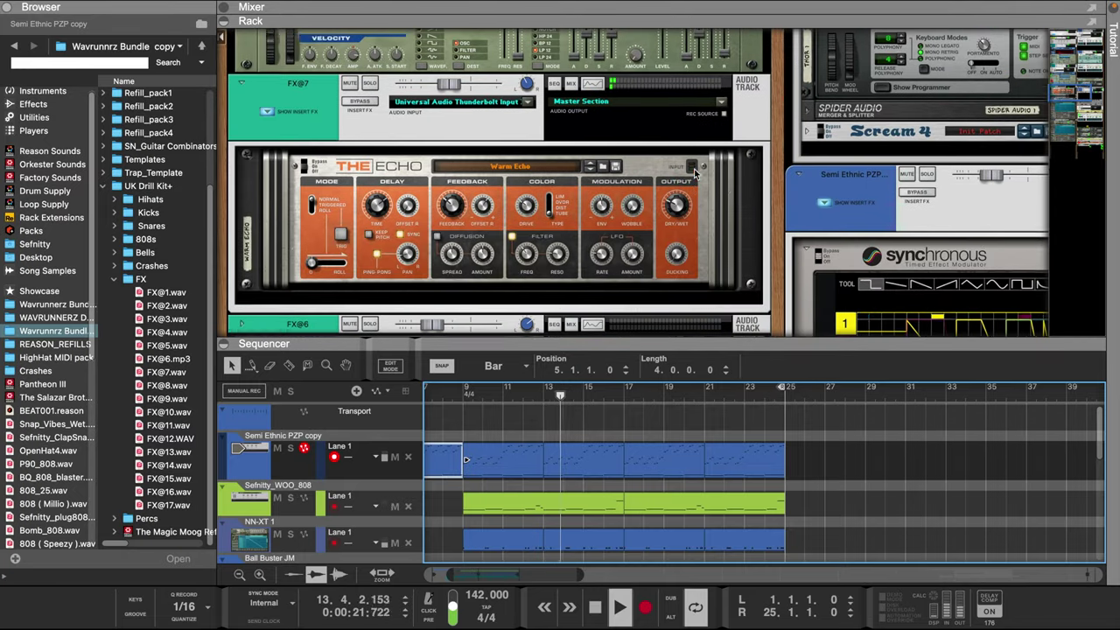
scroll(696, 175, left, 1)
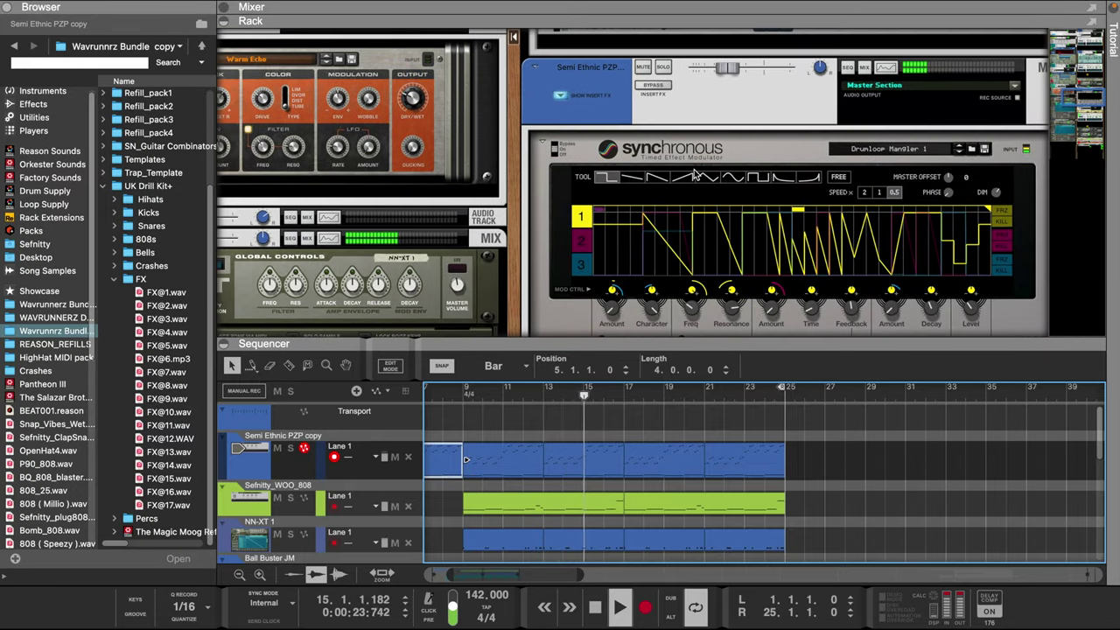
scroll(696, 175, left, 5)
scroll(479, 419, left, 3)
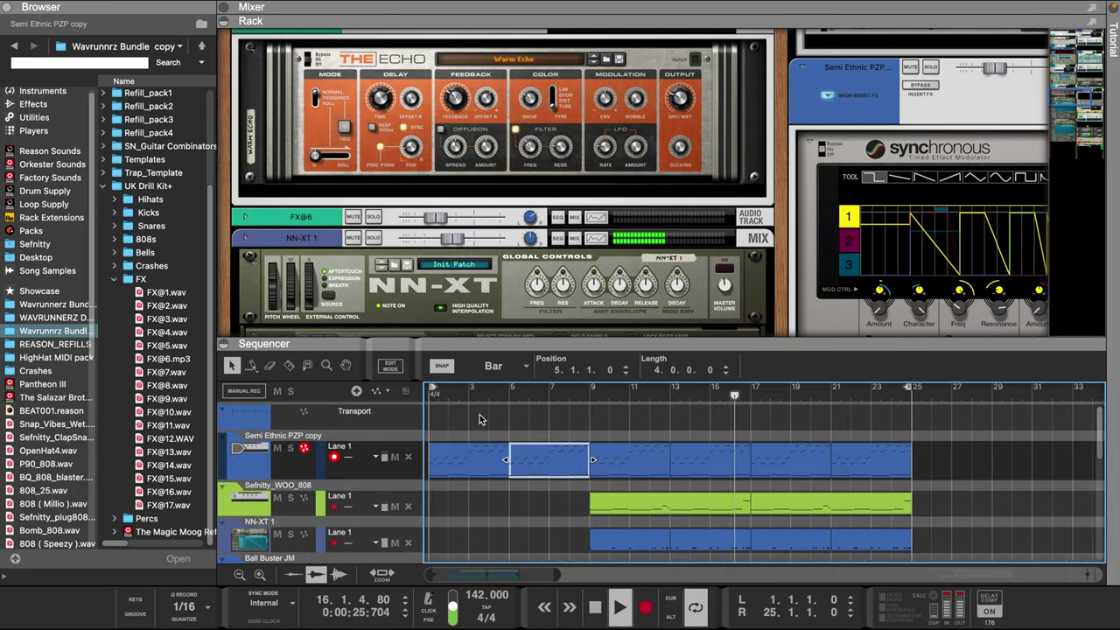
Move the loop start to bar 9 and examine the RV7000 and Sweeper devices in the rack
drag(432, 390, 586, 393)
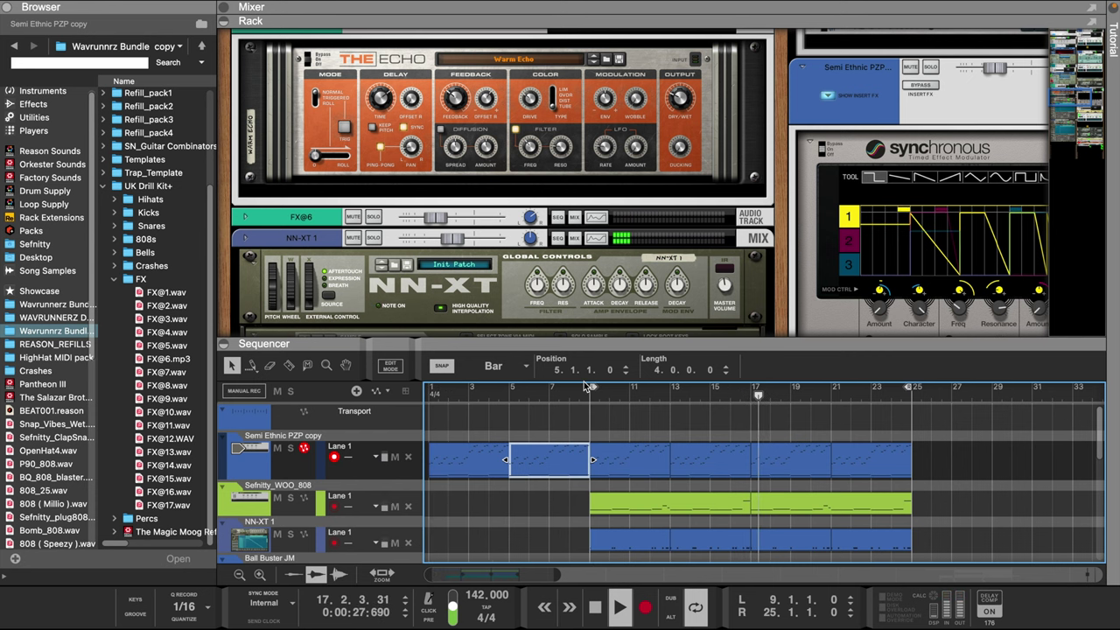
scroll(560, 139, up, 10)
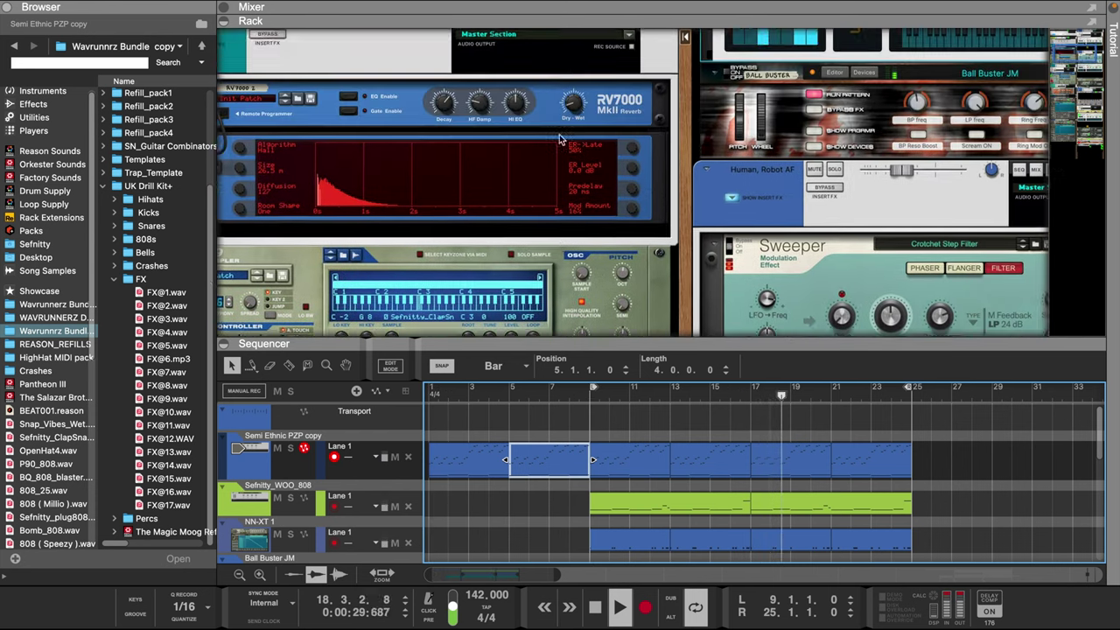
During playback, examine the Templates folder and the contents of the saved Wavrunnerz sound bundle folders in the browser
scroll(560, 138, up, 5)
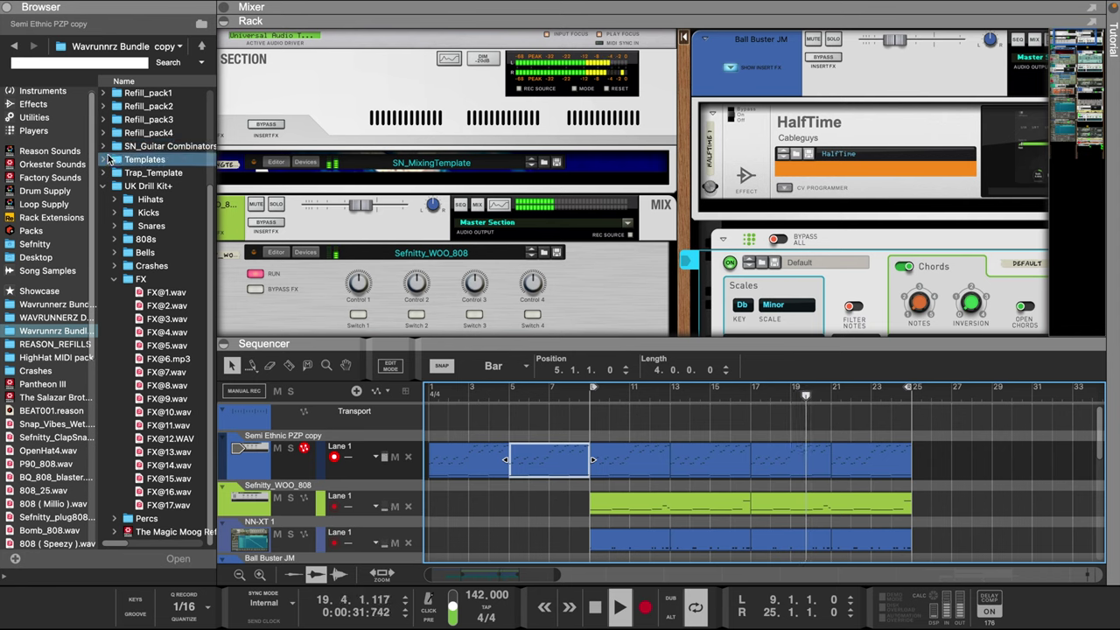
click(105, 159)
click(105, 159)
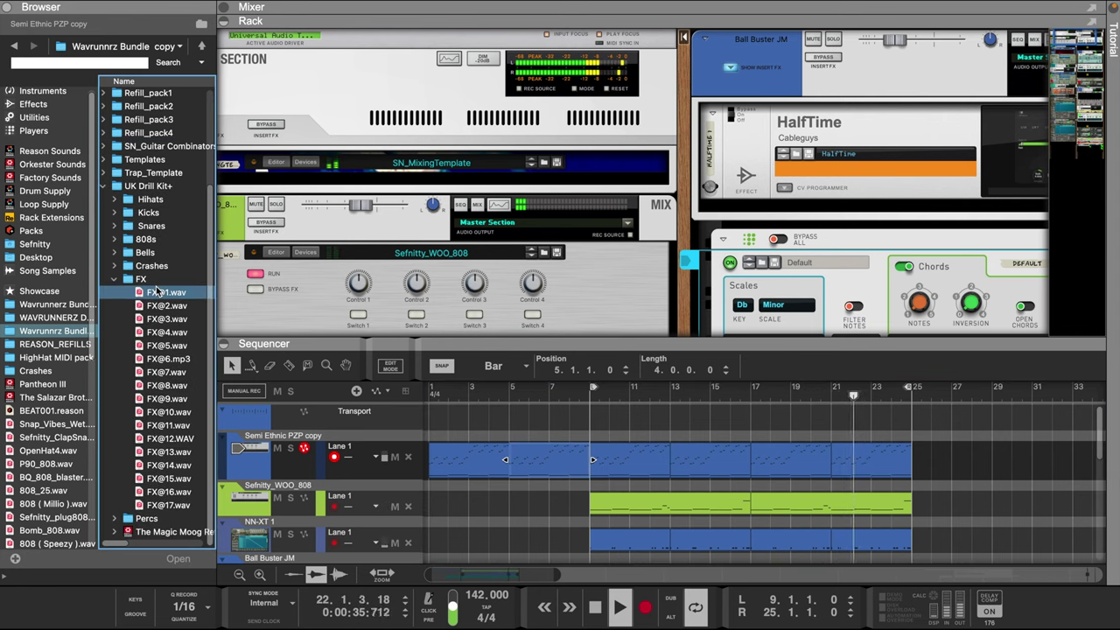
click(53, 304)
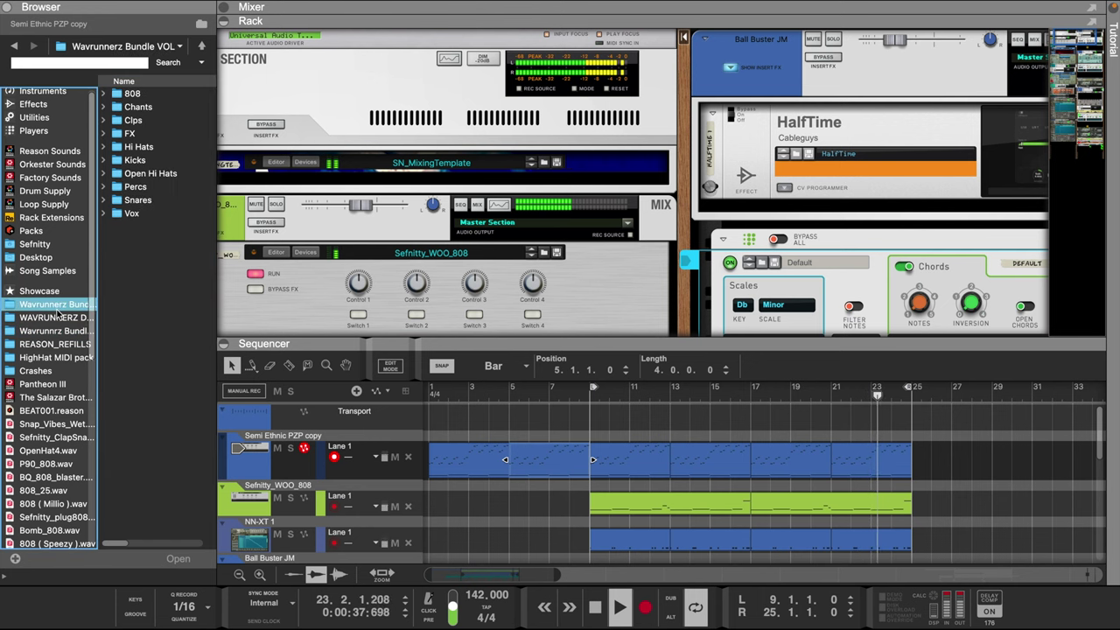
click(54, 317)
click(66, 330)
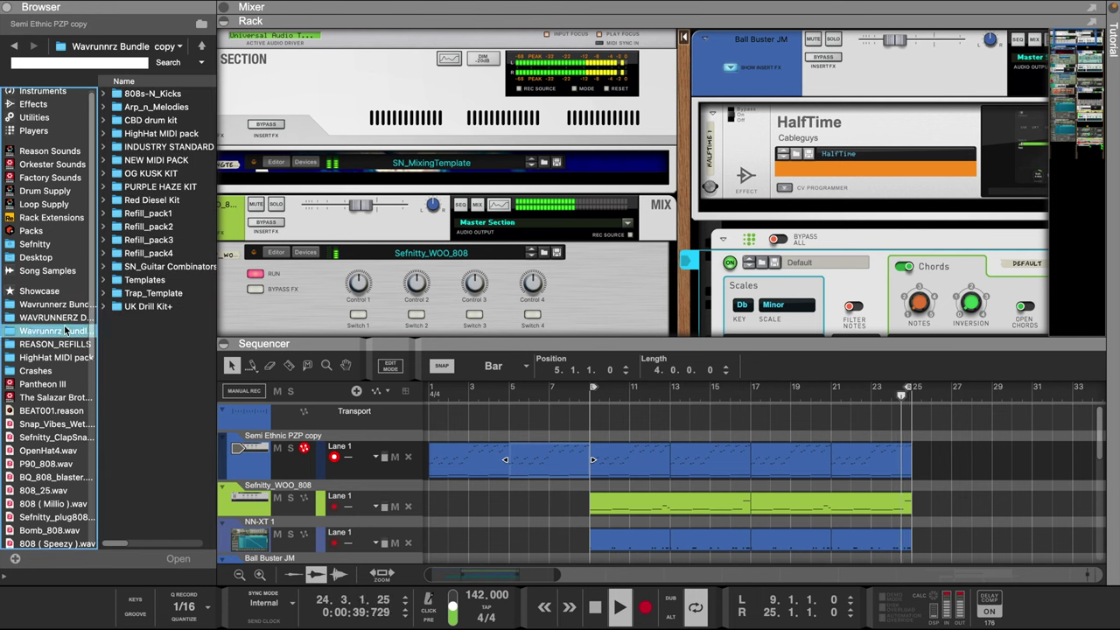
Enlarge the sequencer area and examine the Sweeper, HiHats channel and PanCake2 devices in the rack
drag(635, 344, 604, 276)
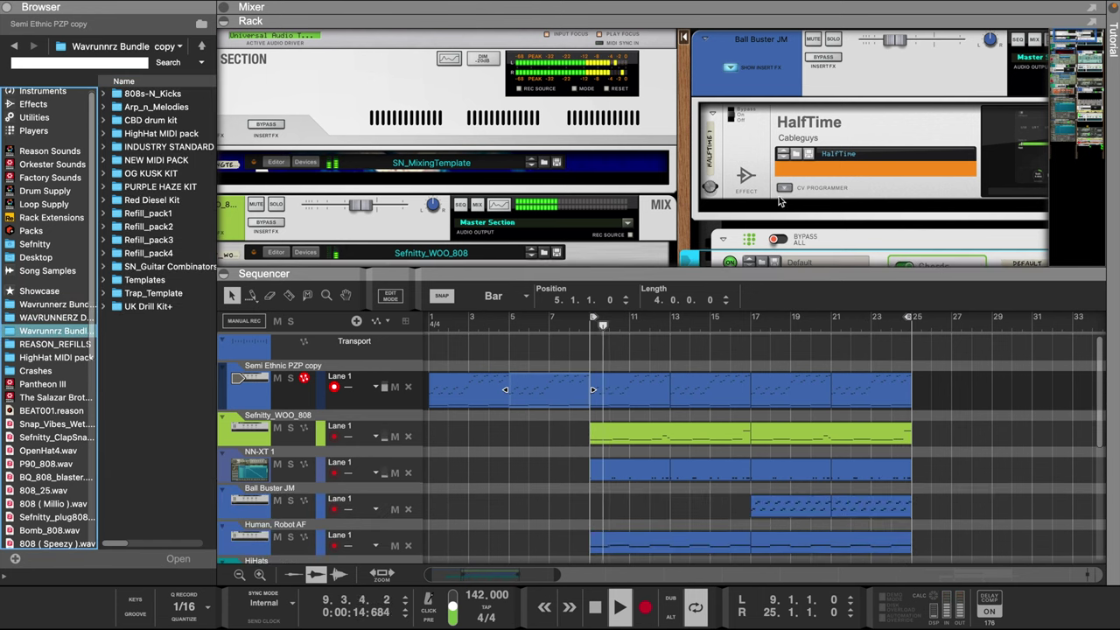
scroll(781, 170, down, 10)
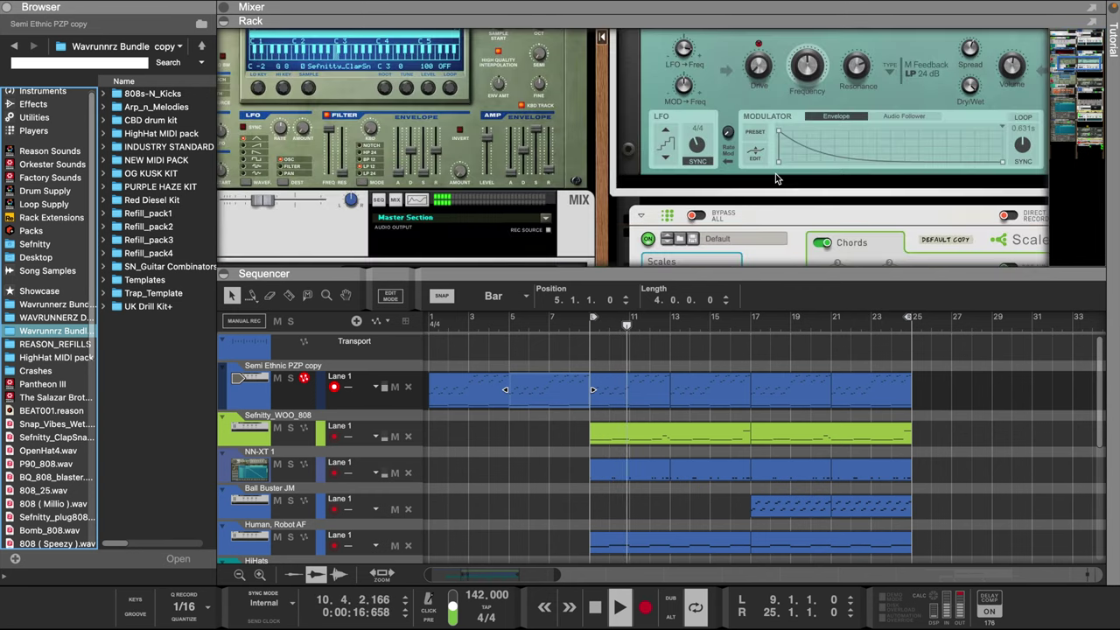
scroll(775, 173, down, 3)
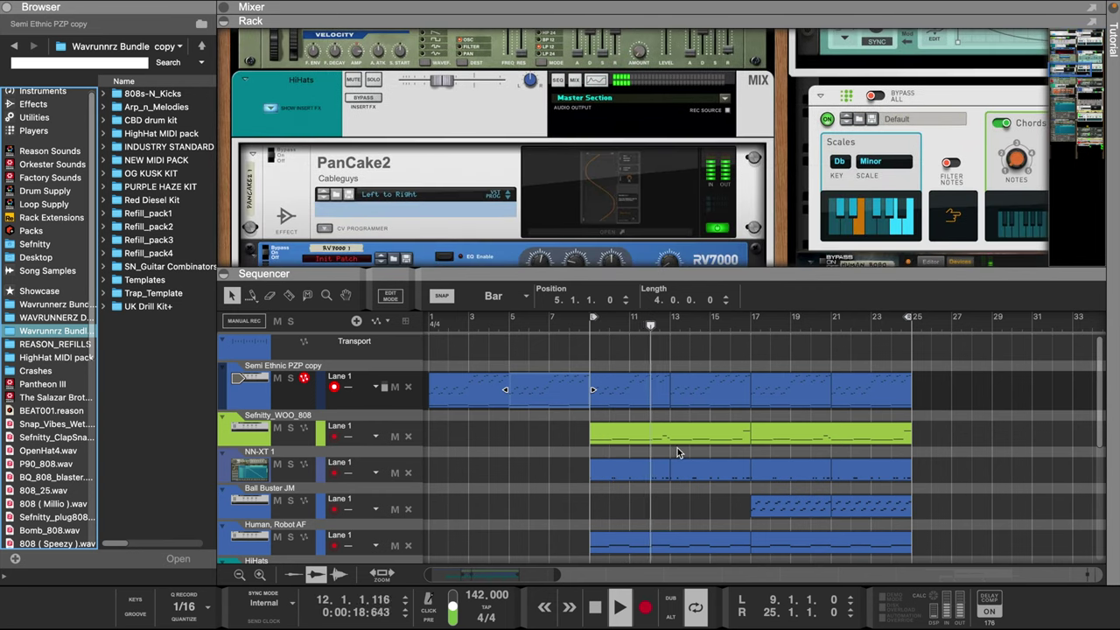
Examine the notes of the Sefnitty_WOO_808 clip at bar 9 and close the note editor
scroll(678, 447, down, 1)
double_click(689, 415)
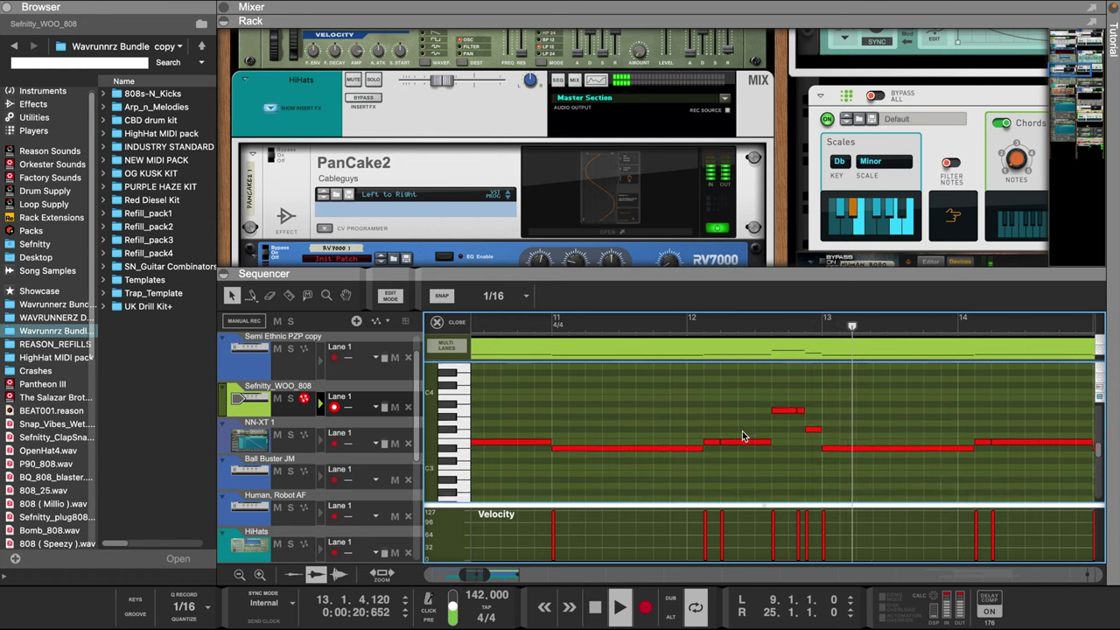
drag(485, 575, 518, 575)
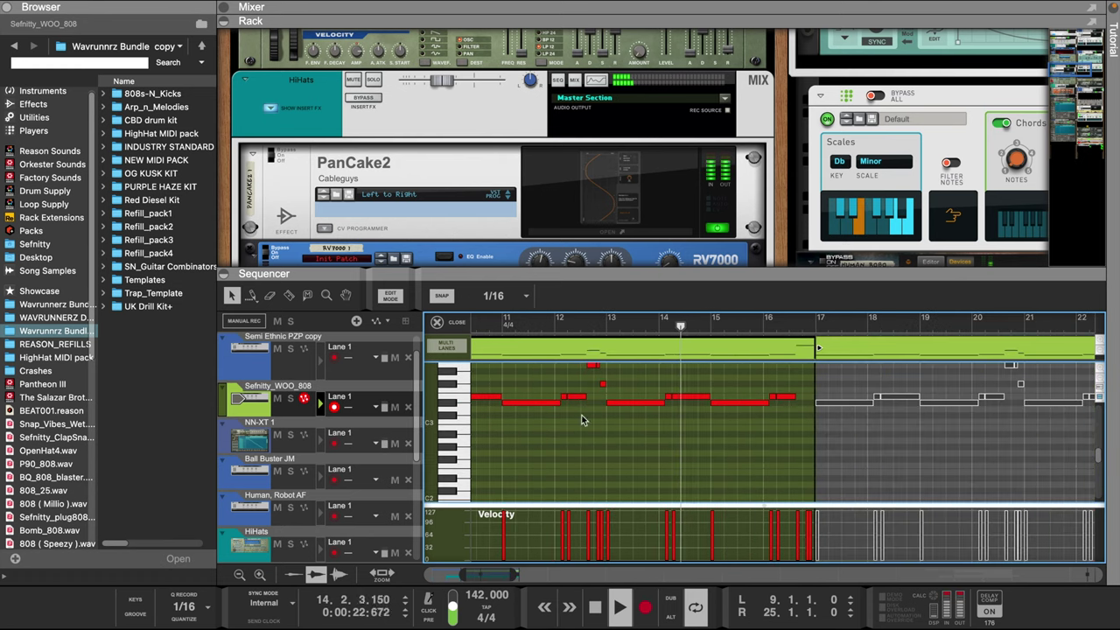
click(457, 322)
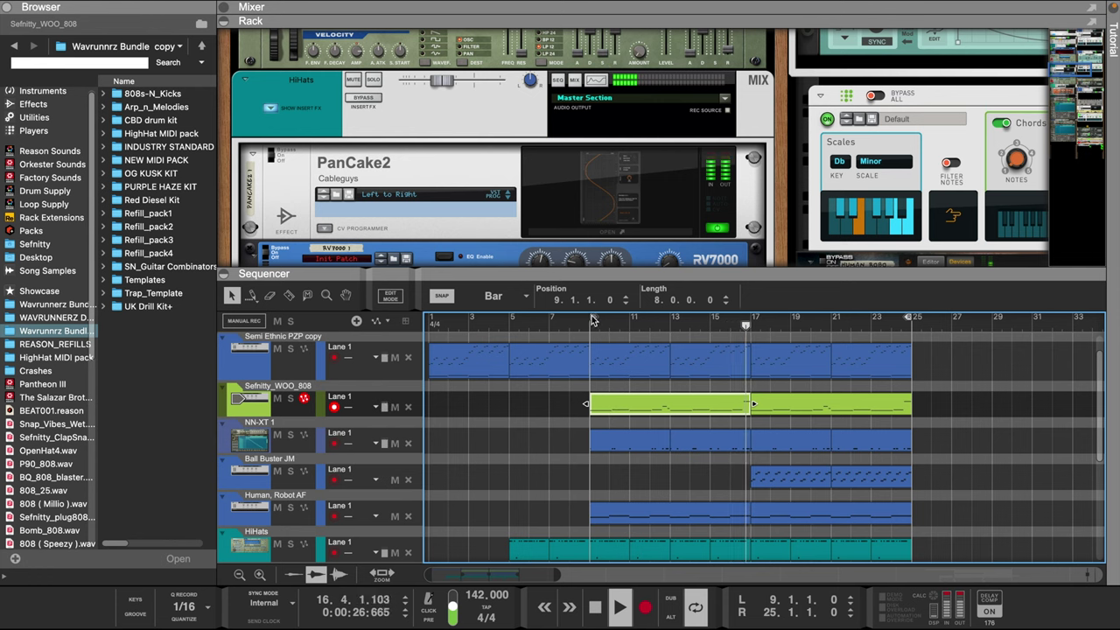
Move the loop start to bar 1 and copy the FX@6 clip just before bar 21 to just before bar 25
drag(591, 320, 429, 324)
scroll(608, 432, down, 5)
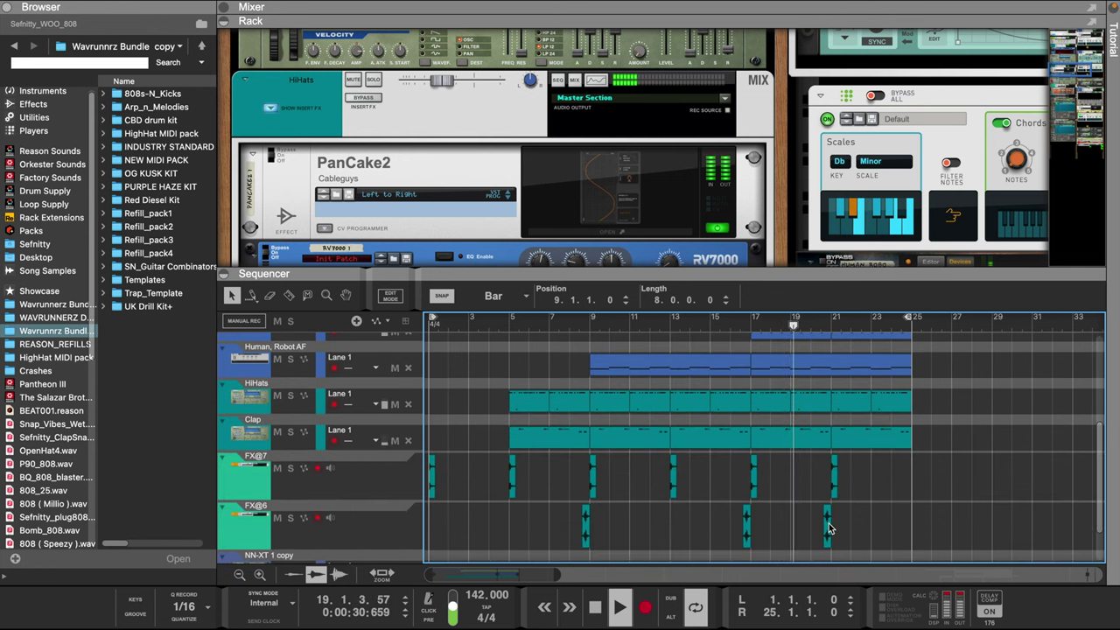
drag(829, 528, 911, 532)
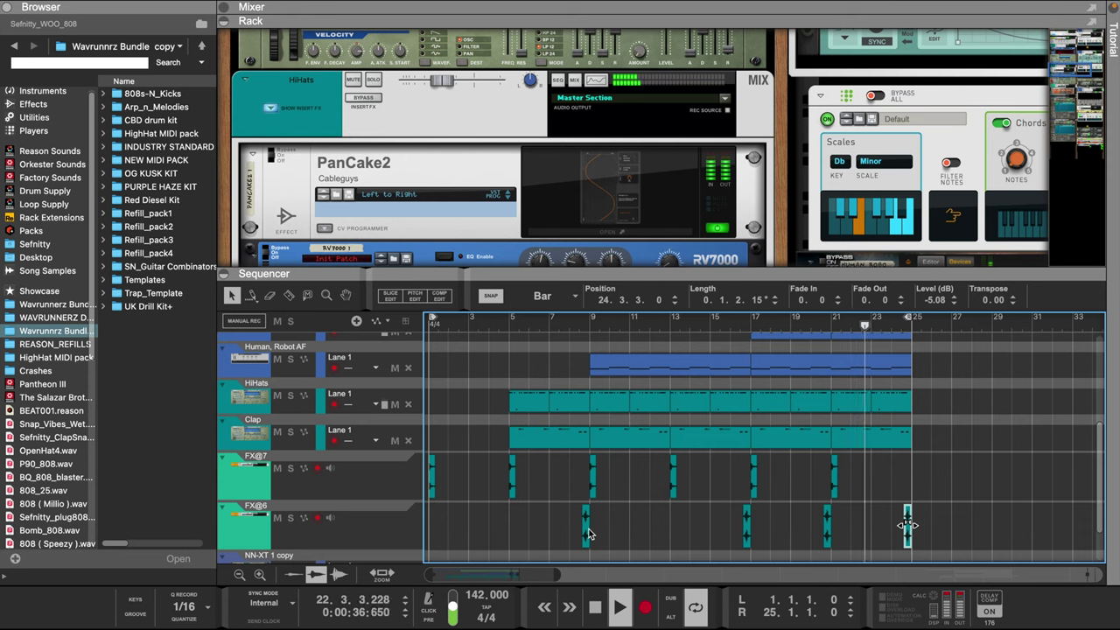
Copy the four-bar Ball Buster JM clip at bar 17 to bar 5 and enlarge the sequencer area
scroll(591, 495, up, 4)
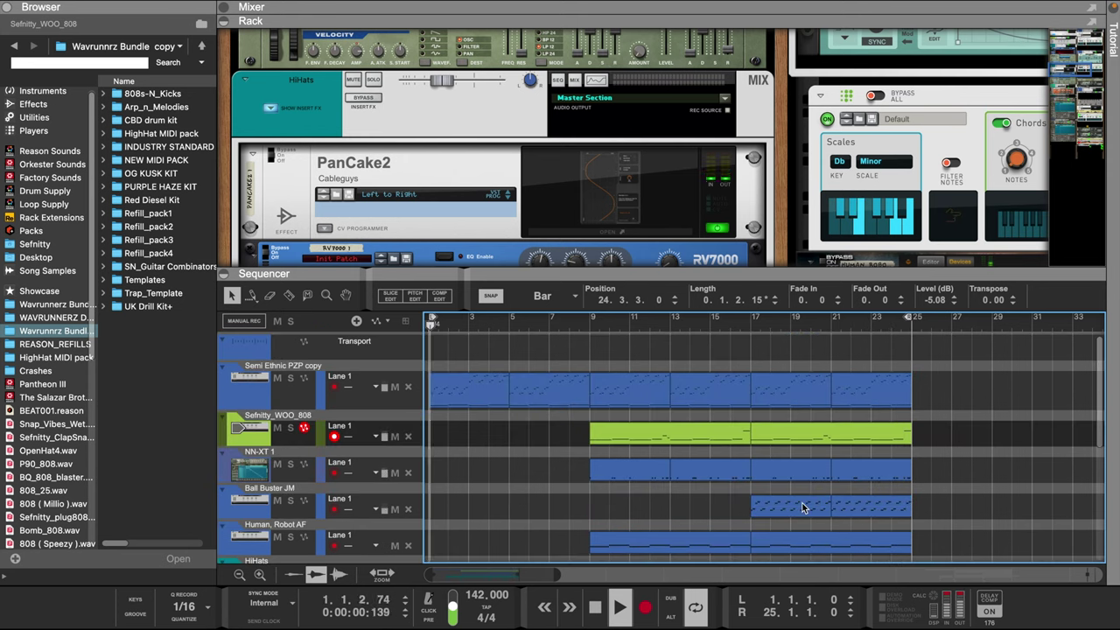
drag(805, 505, 566, 507)
scroll(583, 482, down, 2)
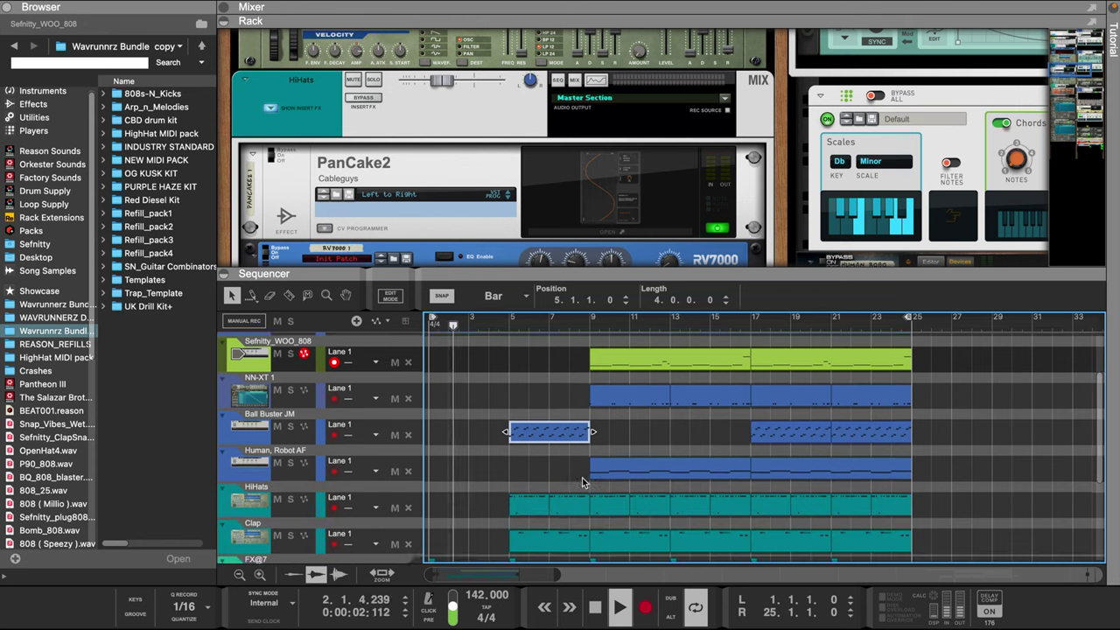
drag(569, 282, 570, 166)
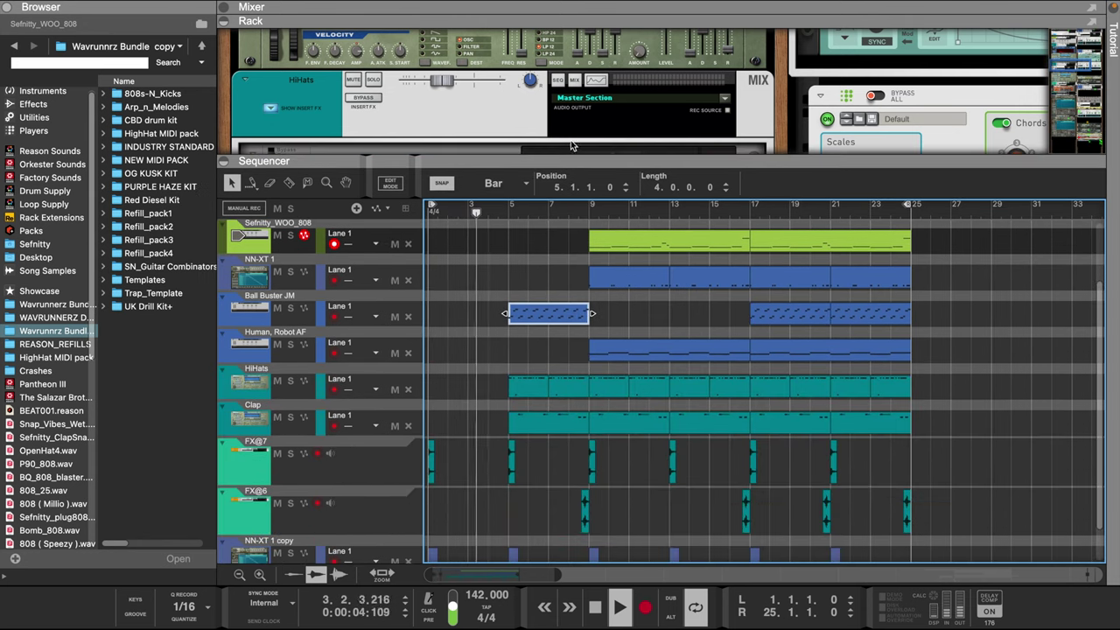
Open the PanCake2 editor of the HiHats channel and examine its panning curve and the mixer's faders during playback
scroll(591, 105, down, 2)
click(590, 116)
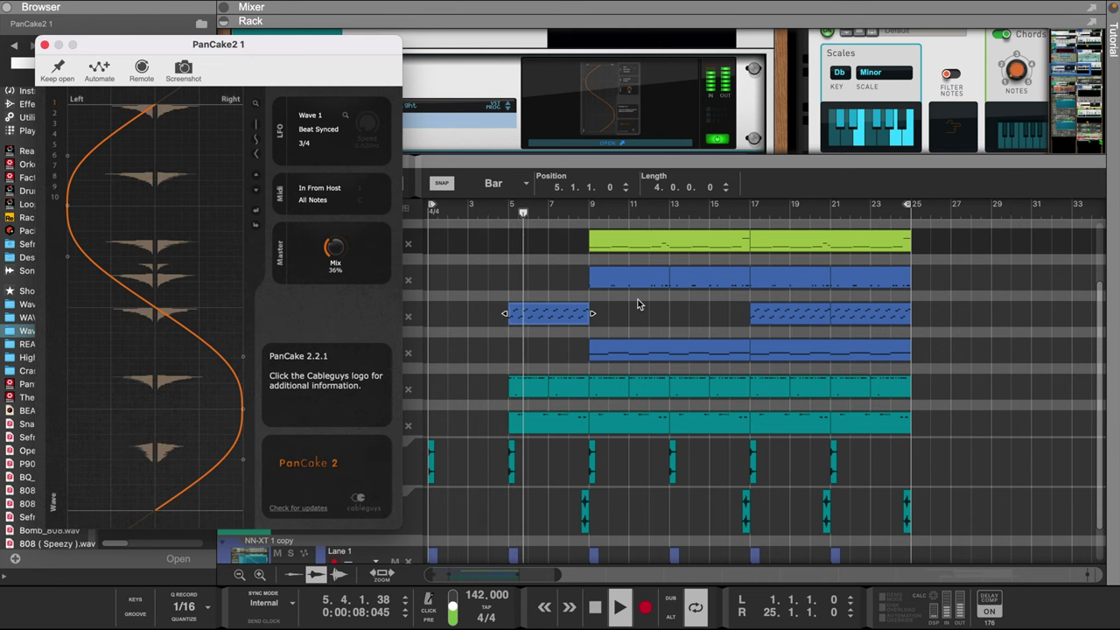
scroll(770, 317, up, 2)
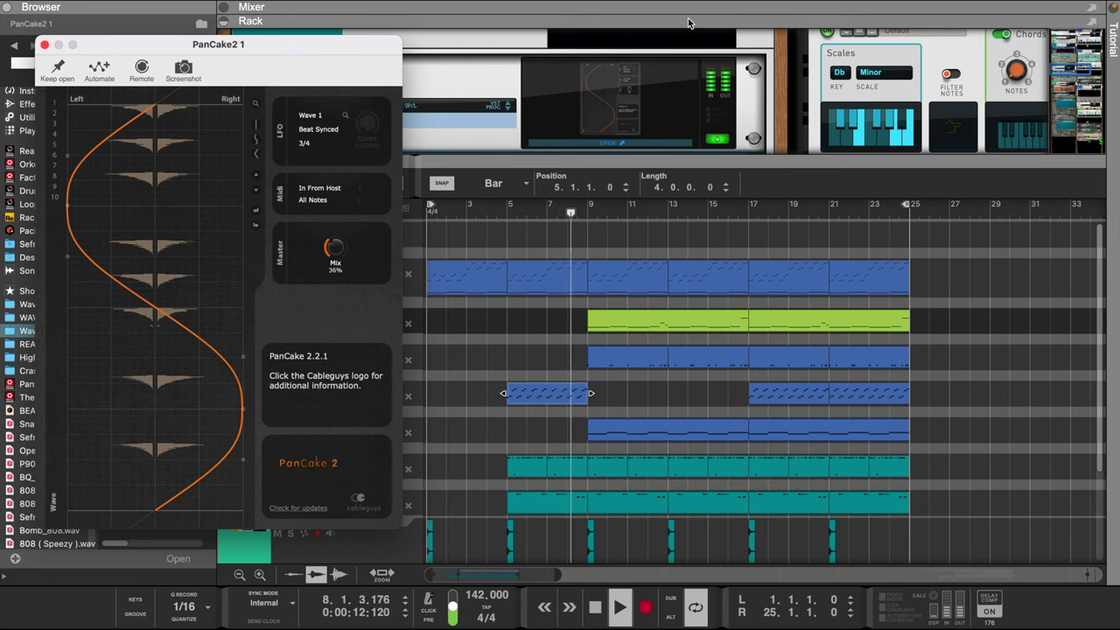
drag(689, 23, 735, 350)
drag(354, 44, 416, 20)
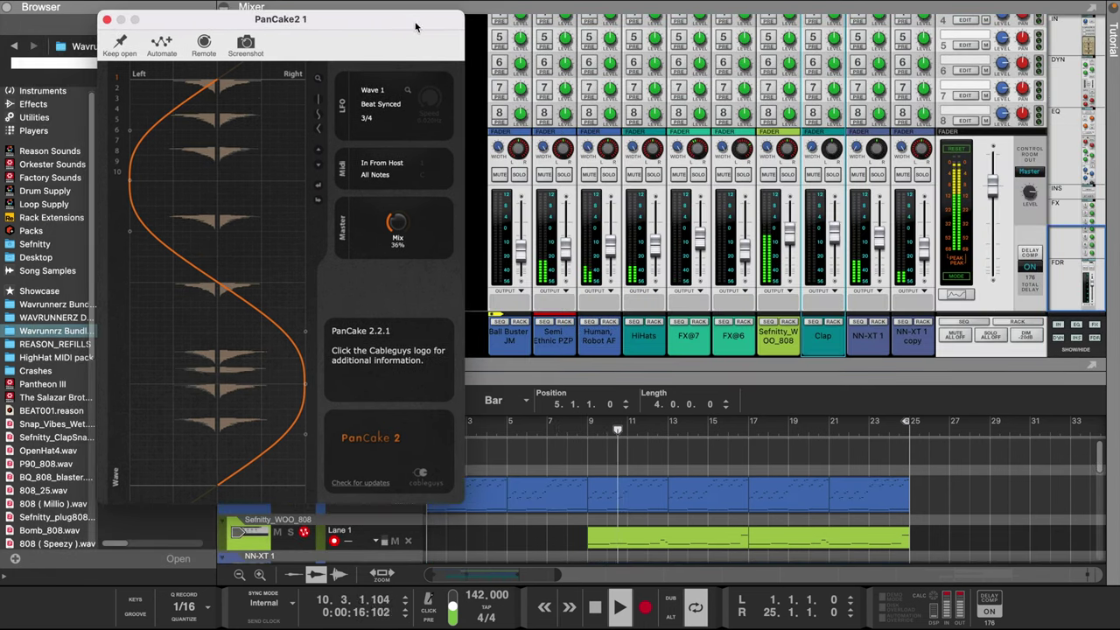
click(780, 360)
Examine the RV7000 reverb and the Human, Robot AF combinator's devices in the rack, and close the PanCake2 editor
scroll(752, 263, down, 8)
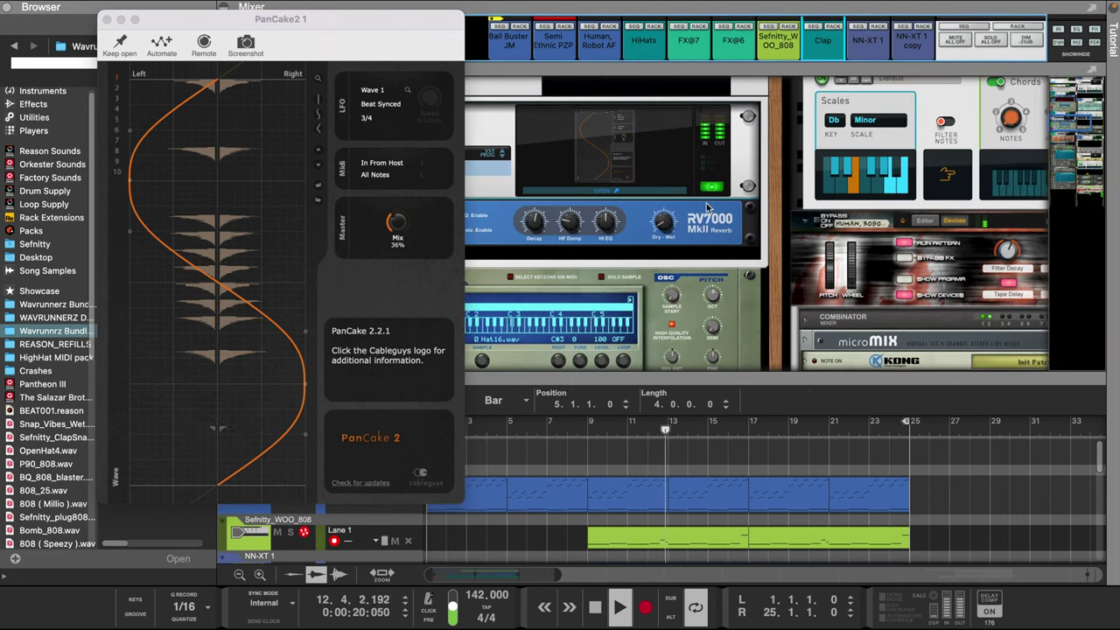
scroll(707, 207, right, 5)
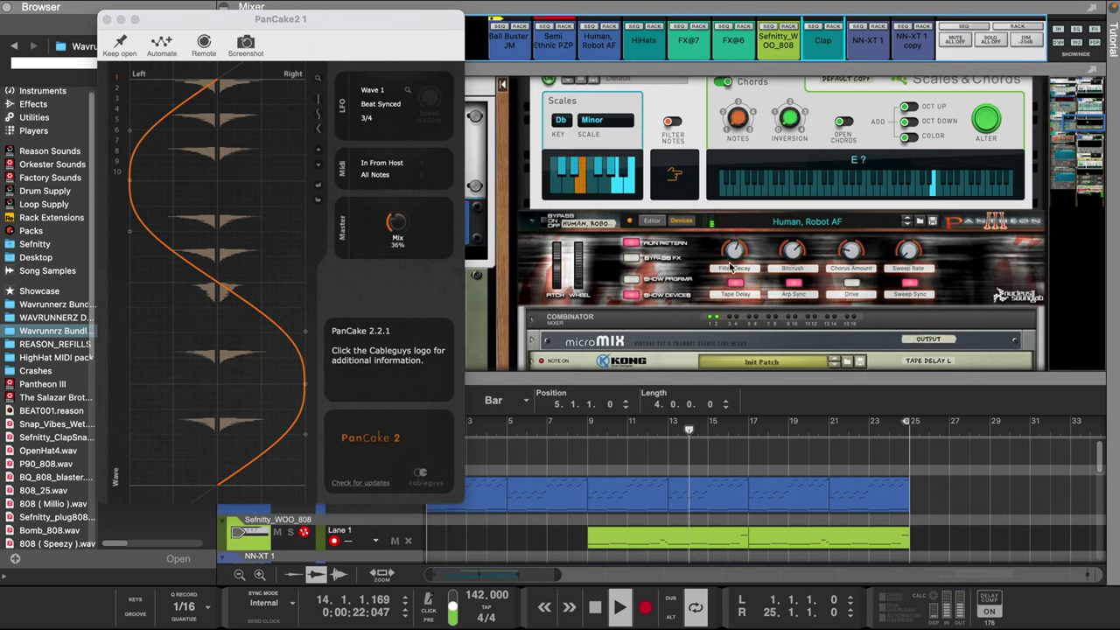
scroll(730, 267, down, 5)
scroll(730, 272, right, 1)
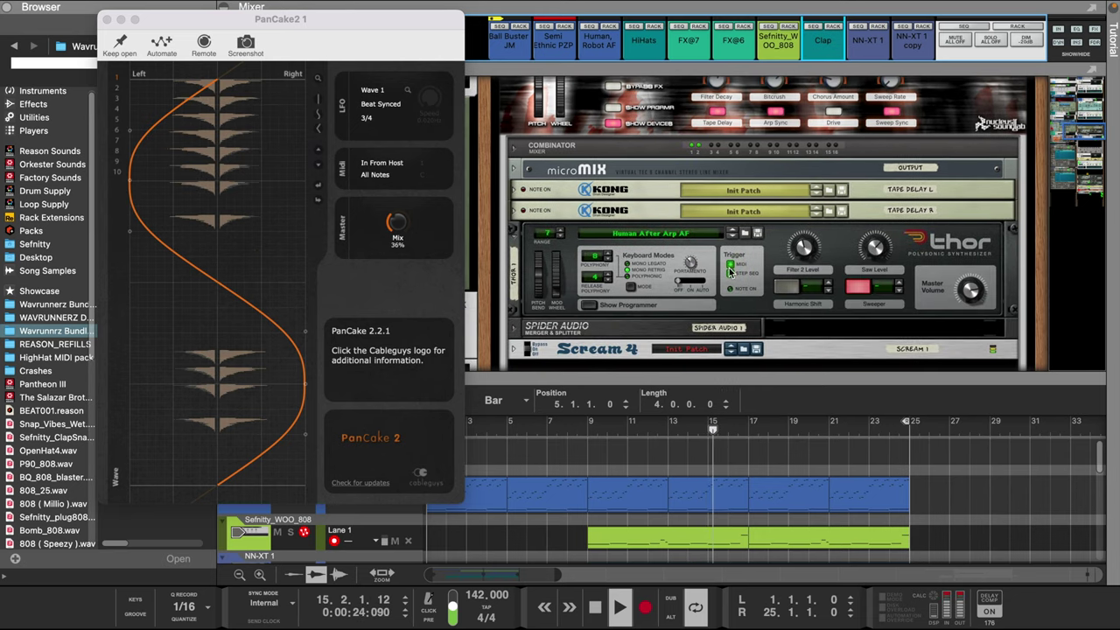
scroll(730, 272, up, 4)
click(107, 19)
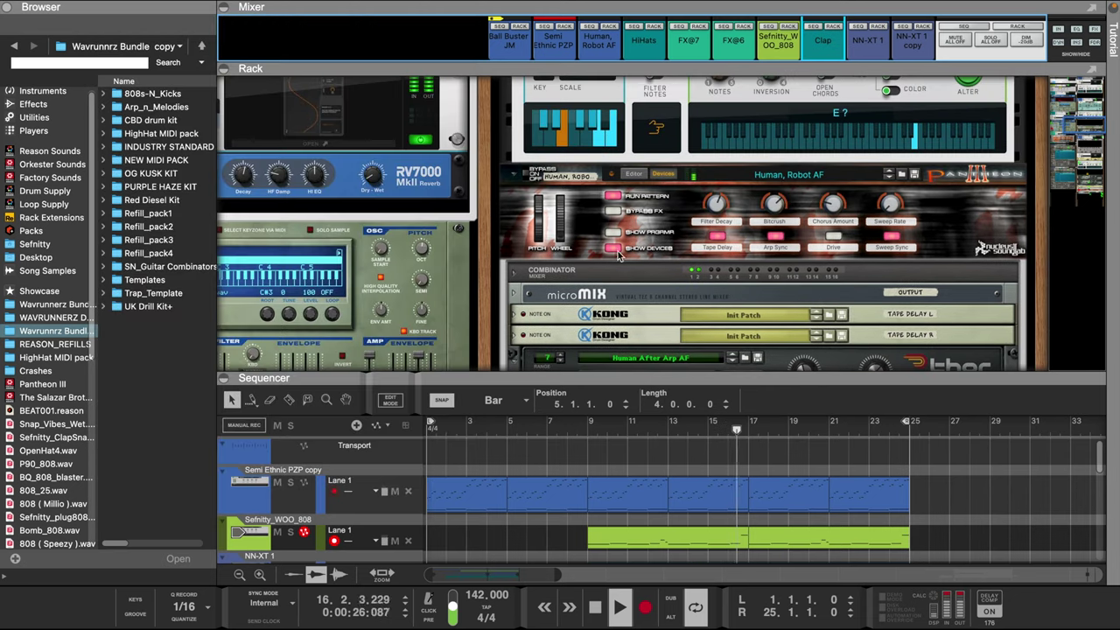
Unfold the Tape Delay L and Tape Delay R Kong devices inside the Human, Robot AF combinator and examine them
scroll(599, 248, down, 3)
click(514, 215)
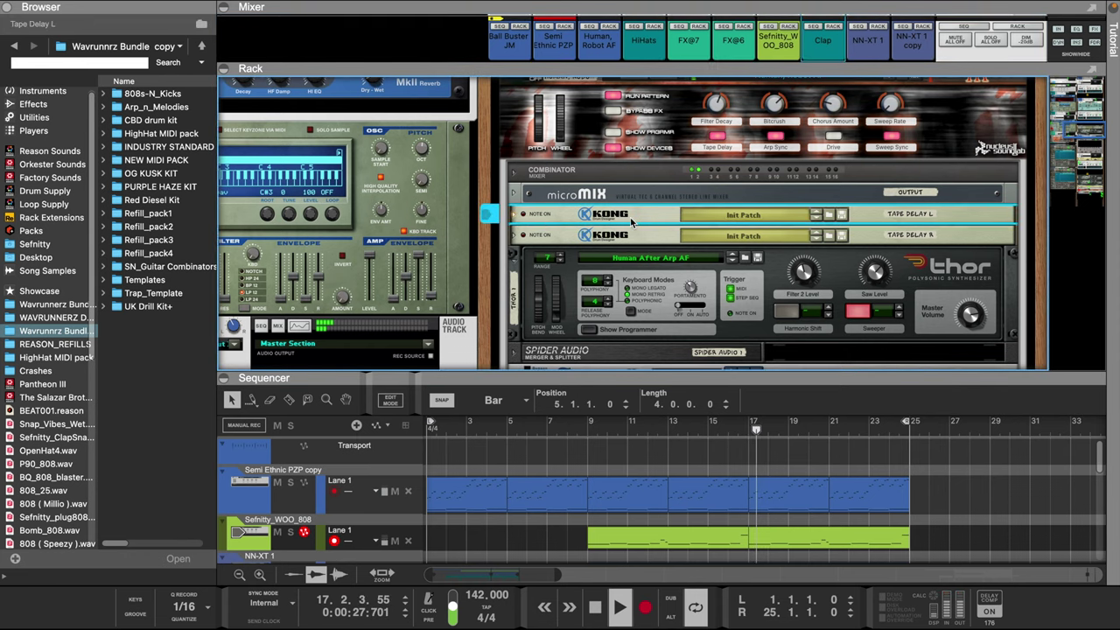
scroll(631, 221, down, 3)
scroll(617, 223, down, 2)
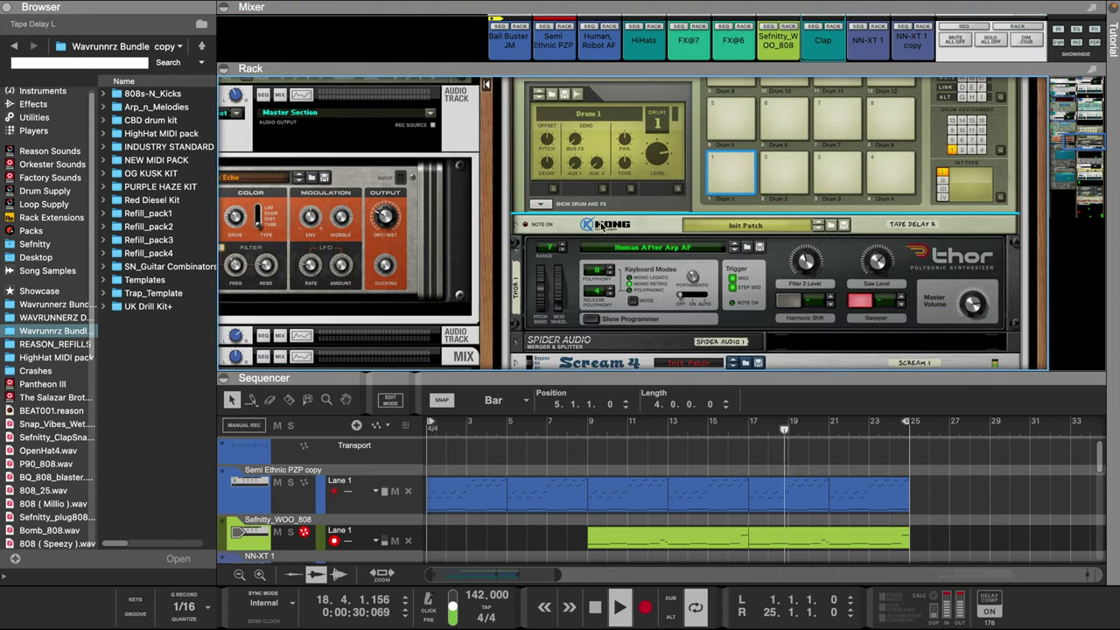
click(522, 226)
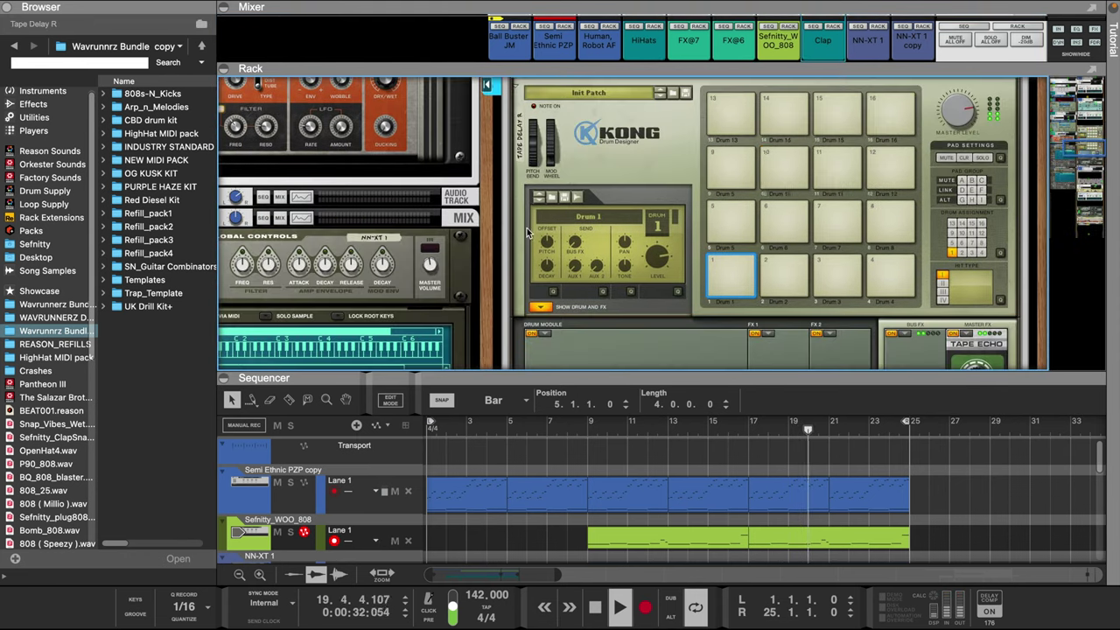
Examine the NN-XT 1 channel's frequency curve in the Spectrum EQ and close the EQ window
scroll(610, 234, left, 5)
scroll(610, 234, down, 3)
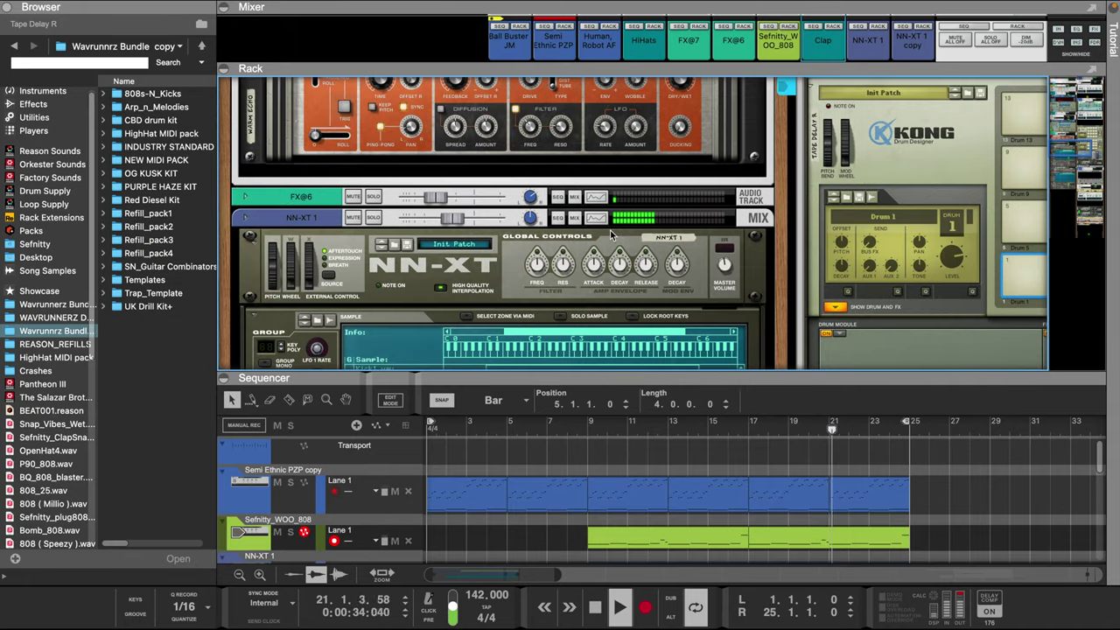
click(596, 130)
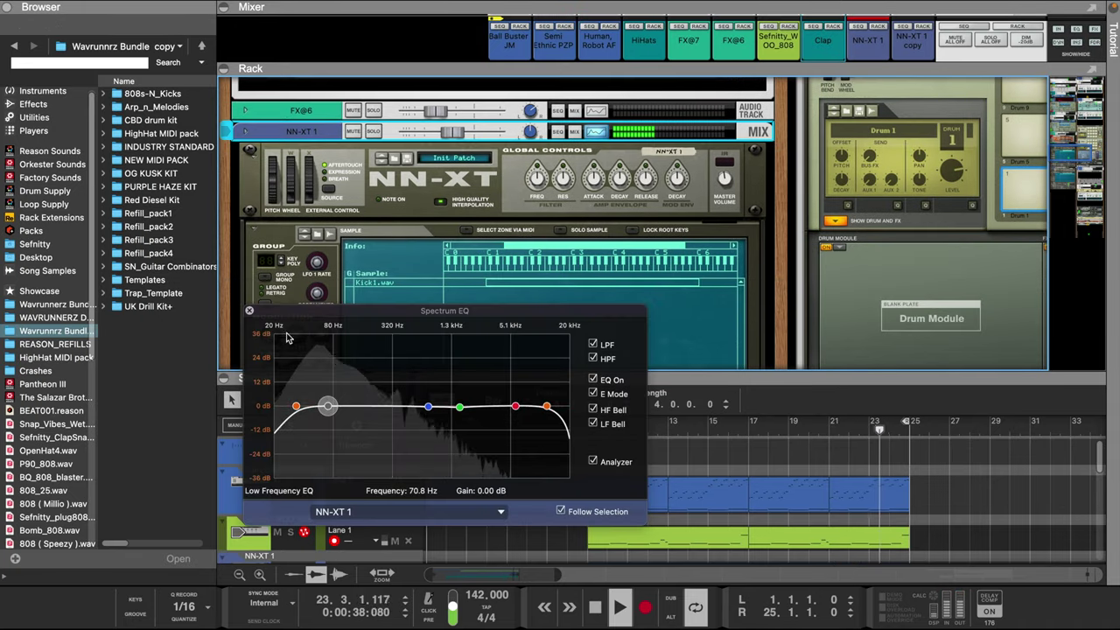
click(248, 311)
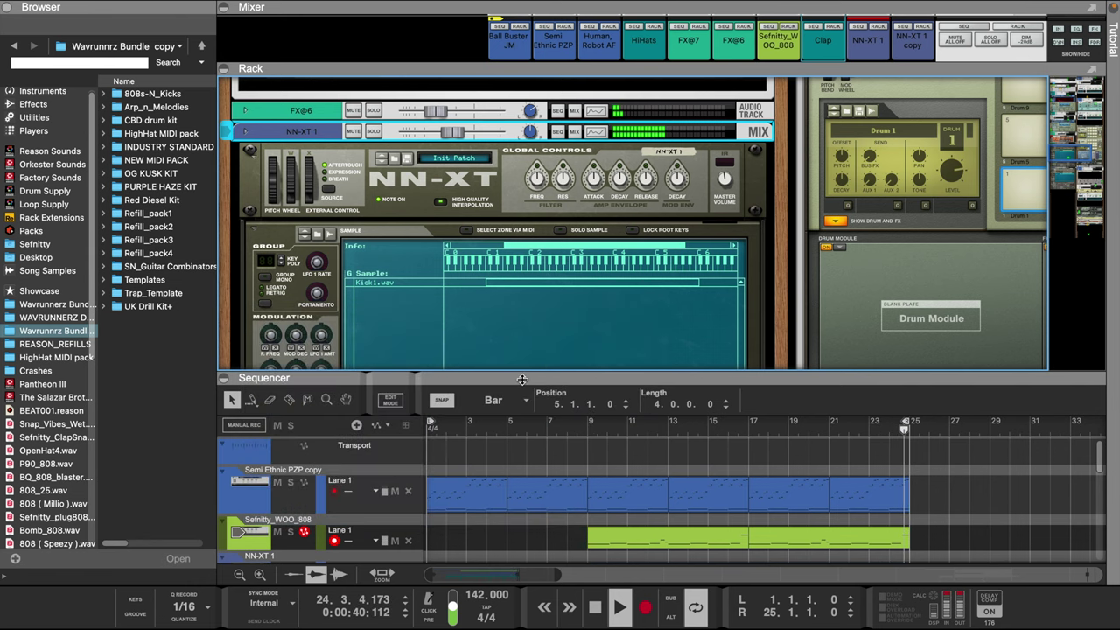
Move the loop end to bar 5, check the mixer's sends and faders during playback, and return to the enlarged sequencer
drag(521, 379, 525, 211)
drag(907, 255, 509, 256)
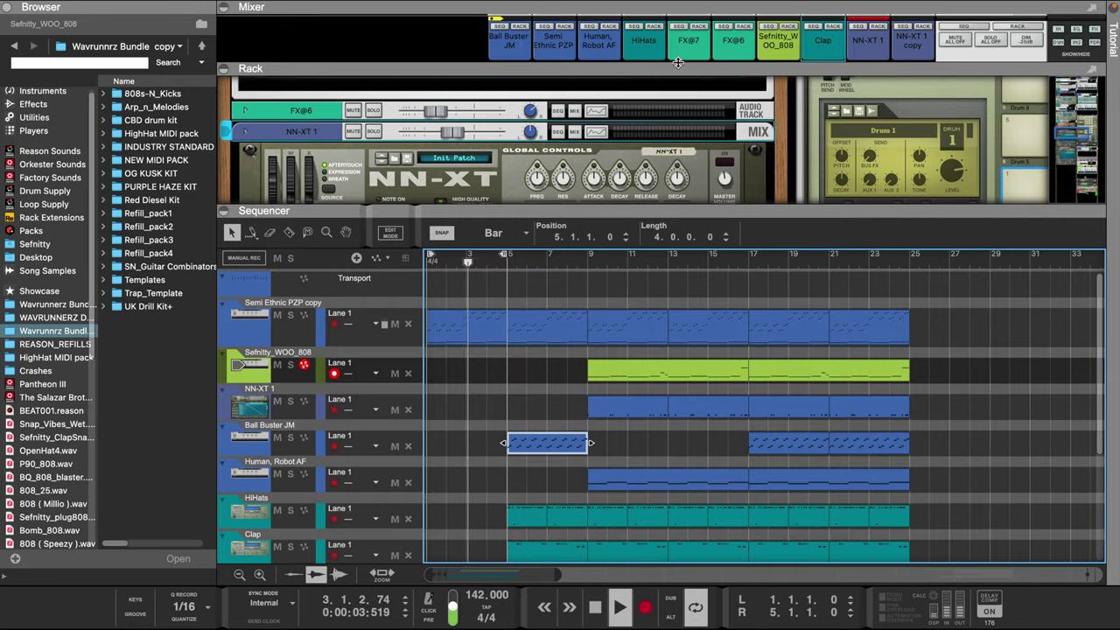
drag(678, 63, 666, 560)
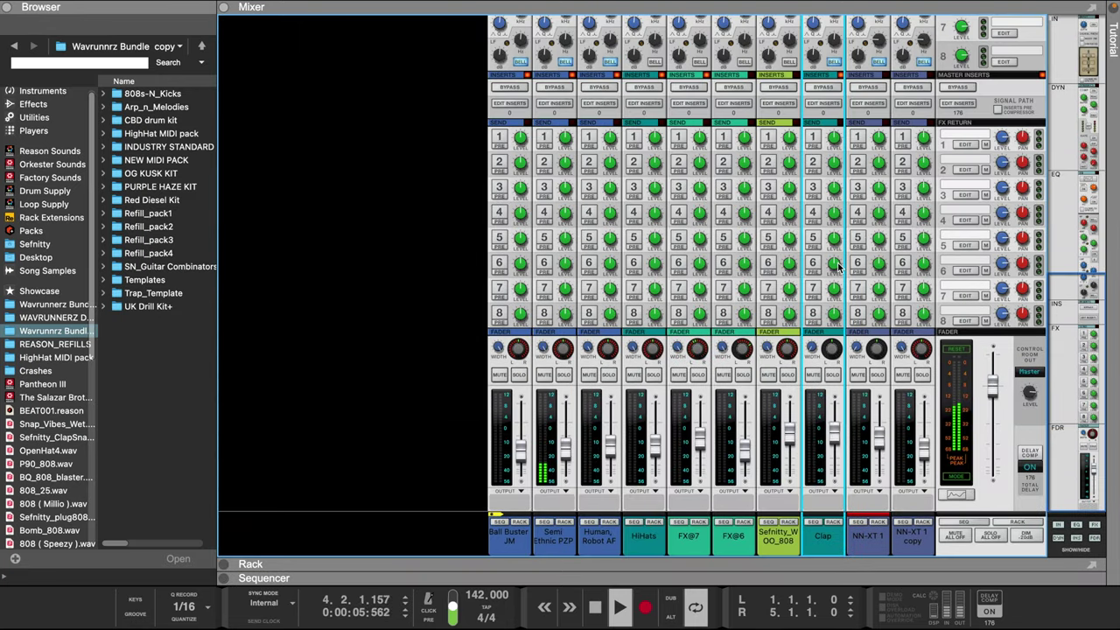
click(519, 577)
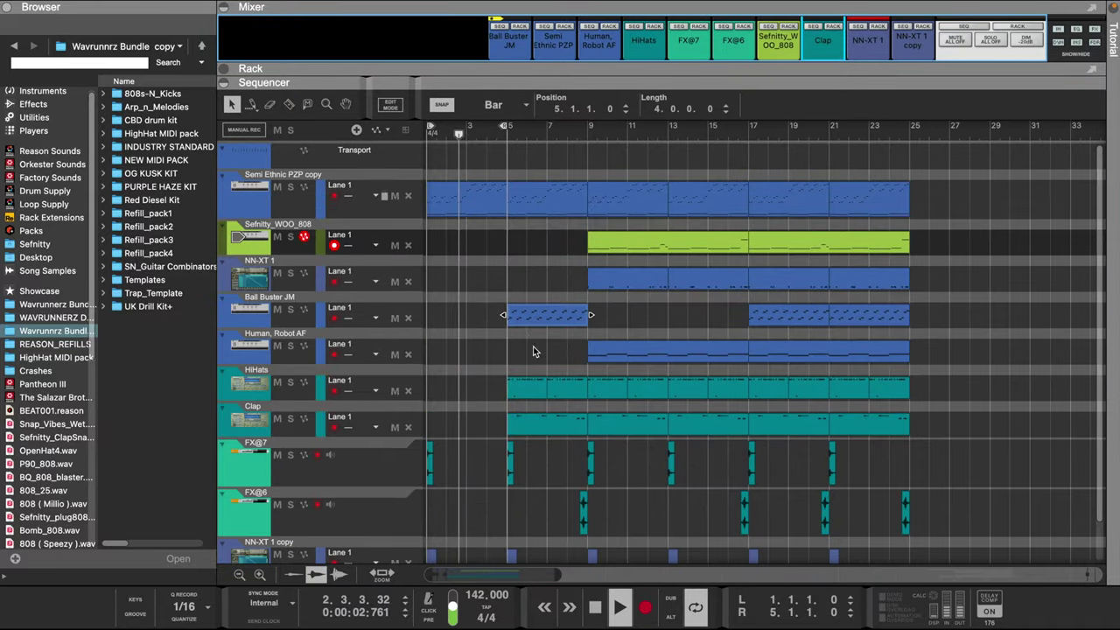